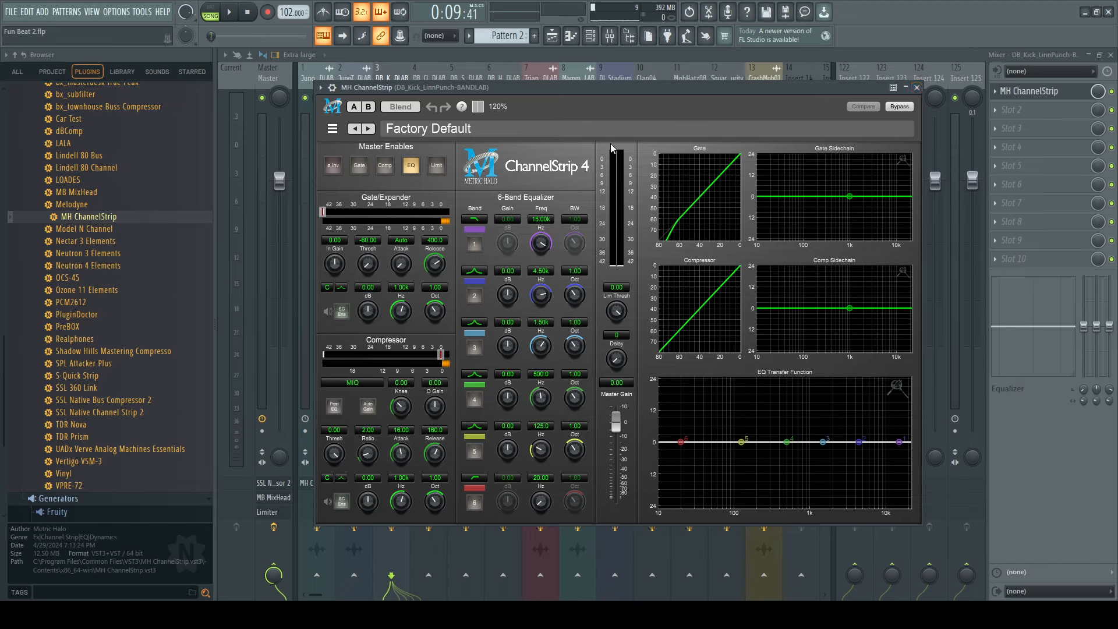
- Review the master track's effects: MB MixHead, SSL Native Bus Compressor 2 and Fruity Limiter
left_click(917, 88)
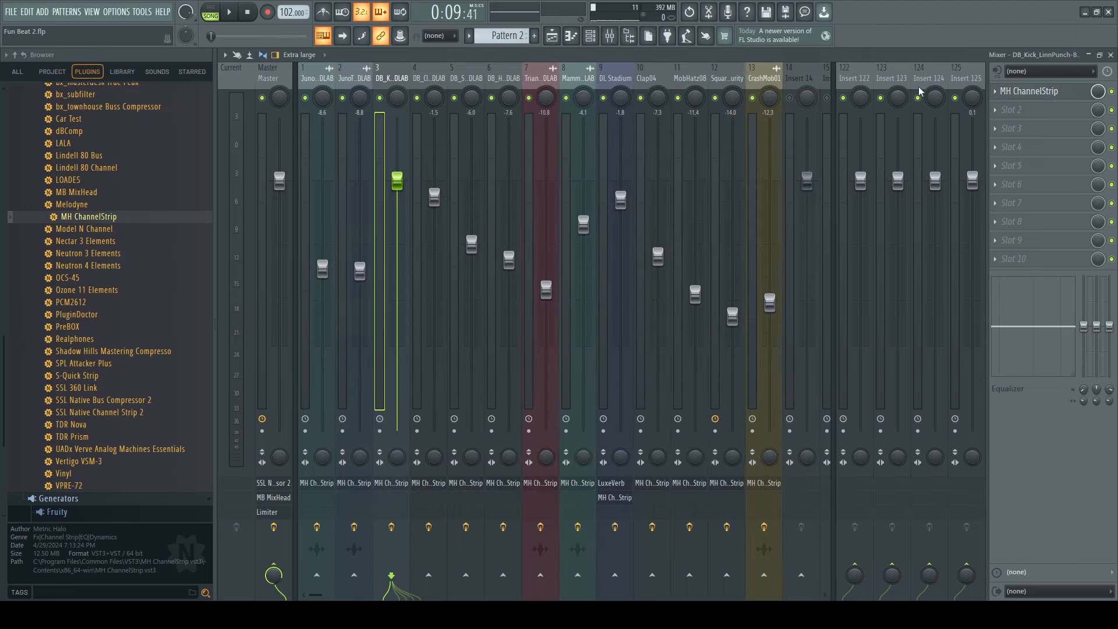
left_click(288, 71)
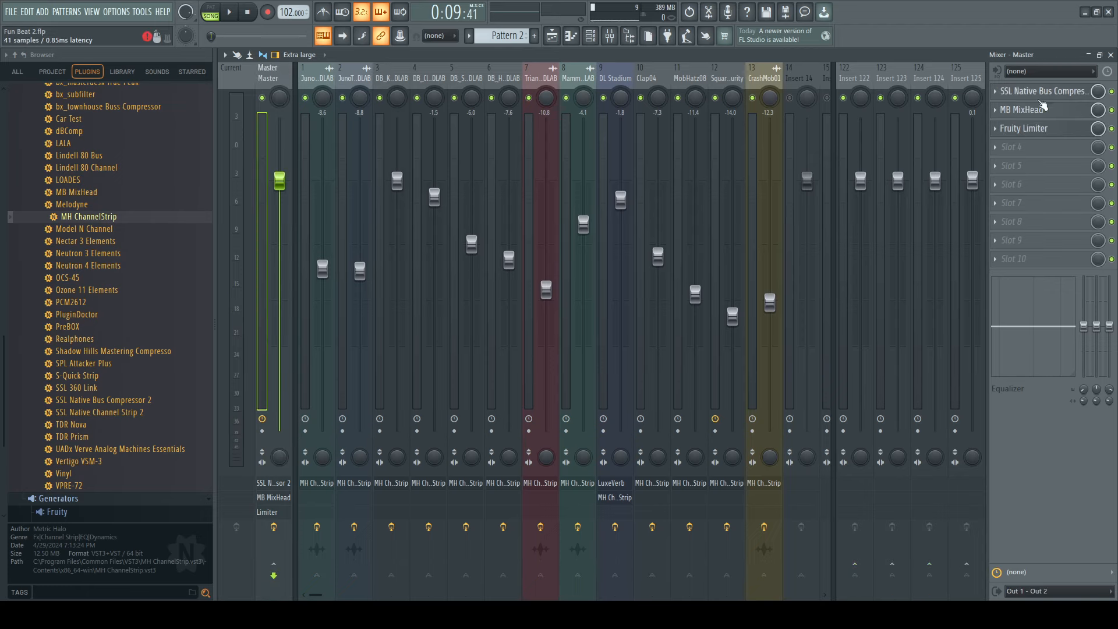
left_click(1042, 111)
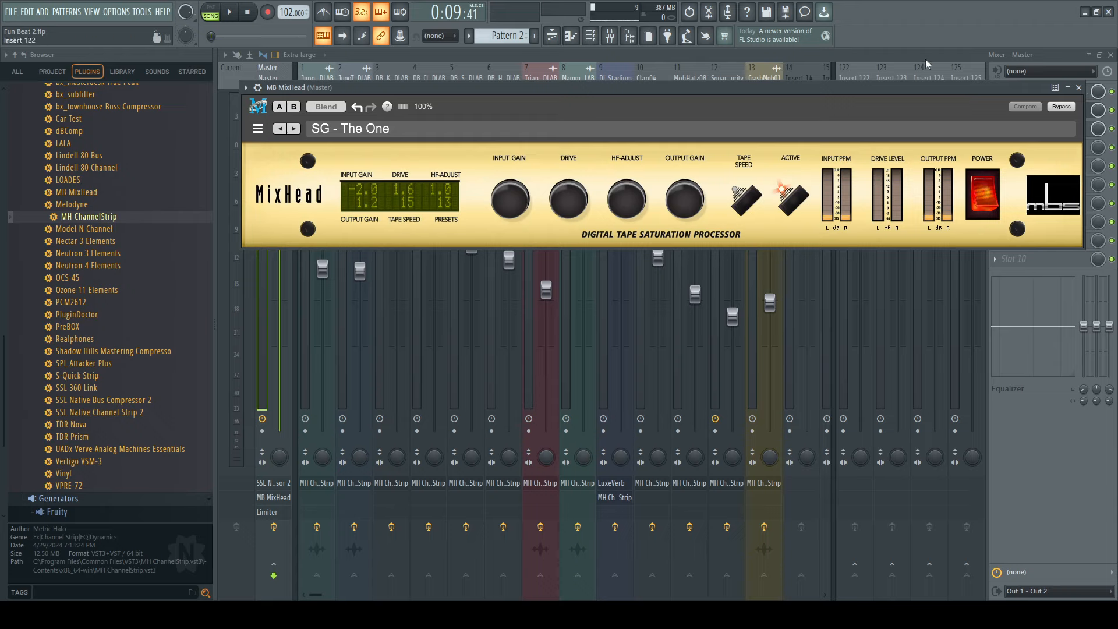
left_click(1079, 88)
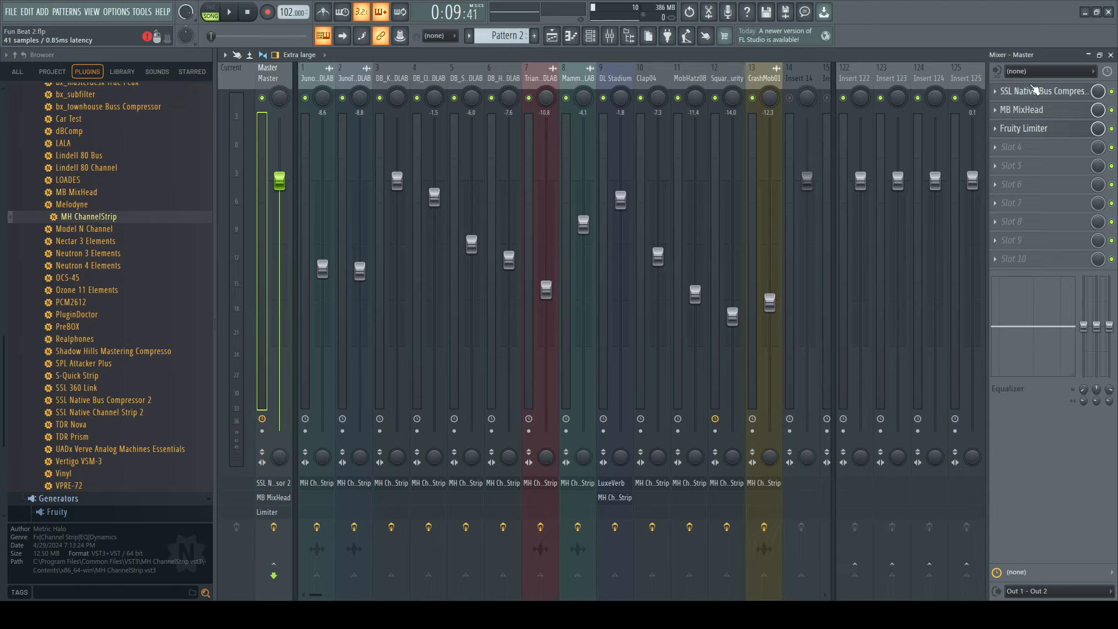
left_click(1035, 93)
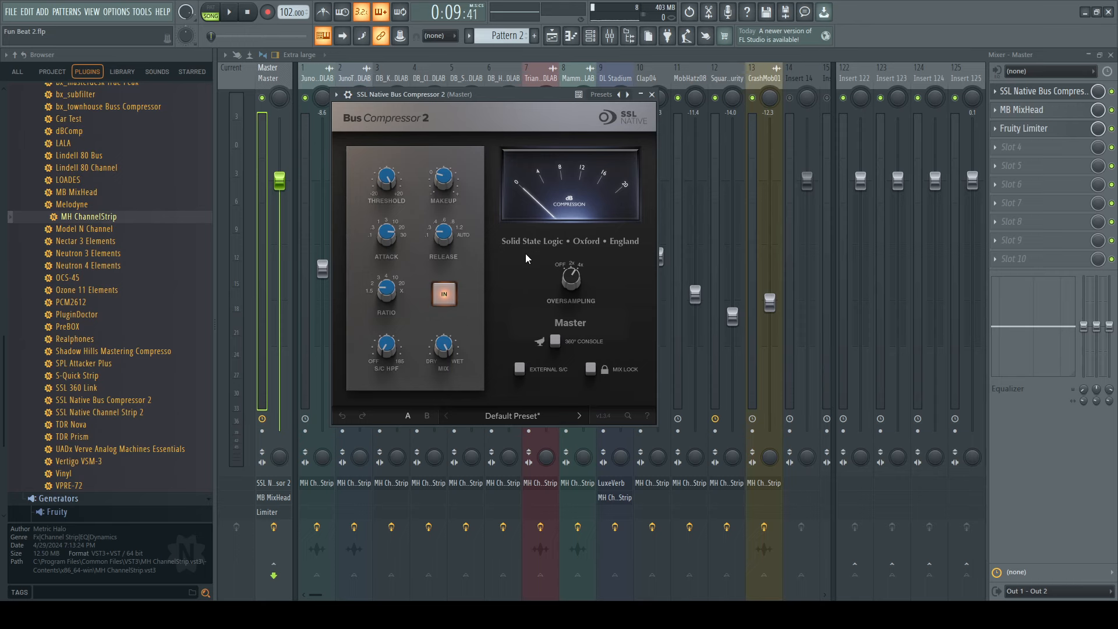
left_click(651, 94)
left_click(1035, 110)
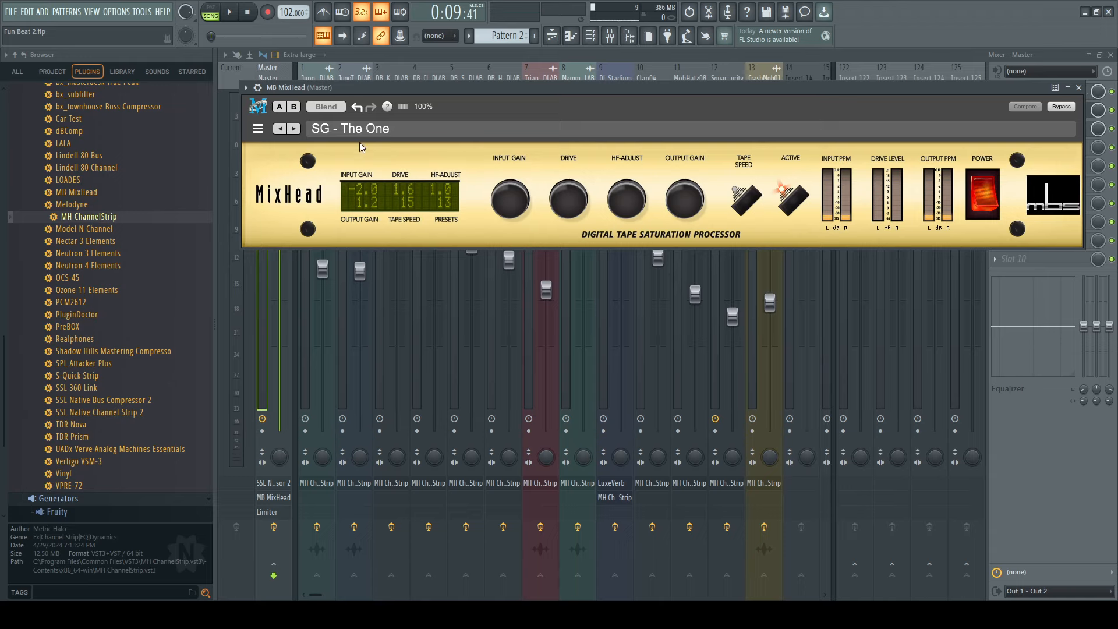
left_click(1079, 88)
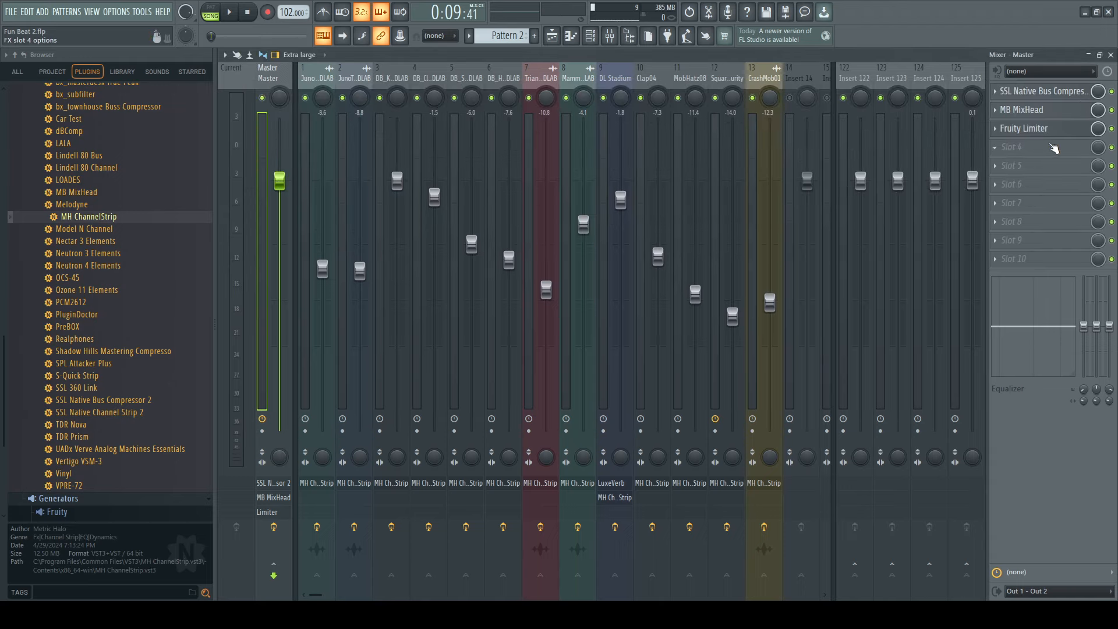
left_click(1036, 128)
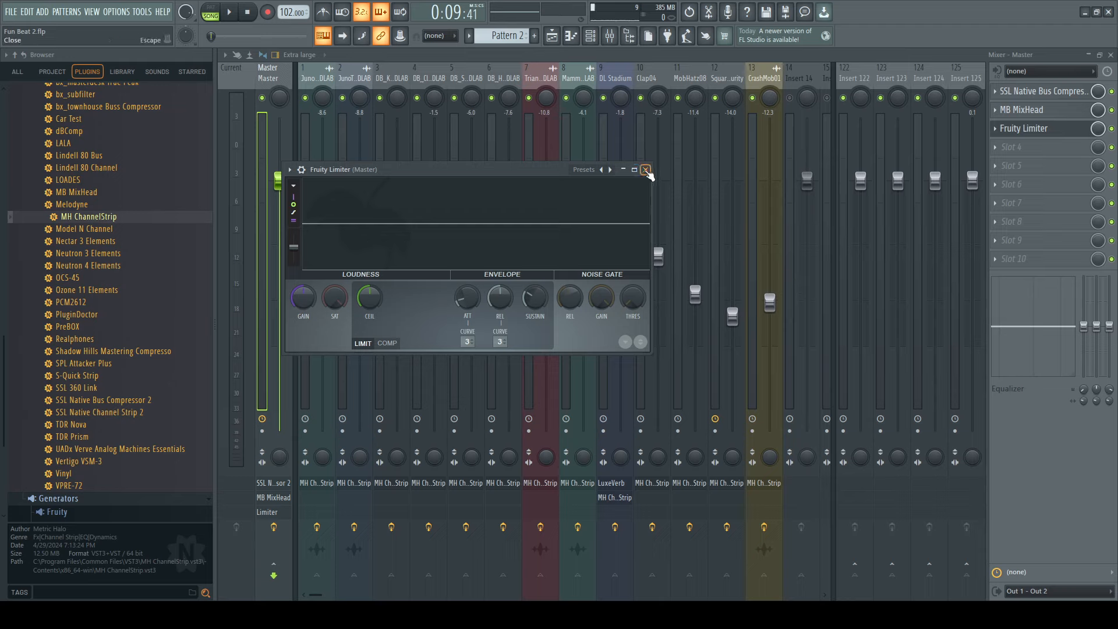
left_click(646, 170)
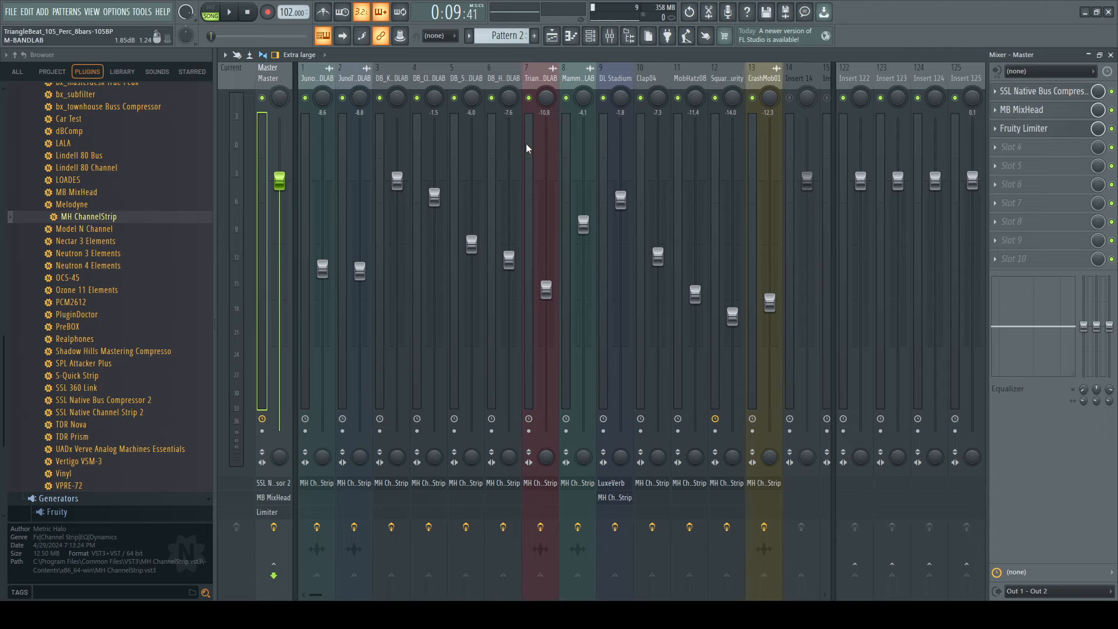
- Examine the MH ChannelStrip settings on the DB_Kick_LinnPunch track
left_click(411, 182)
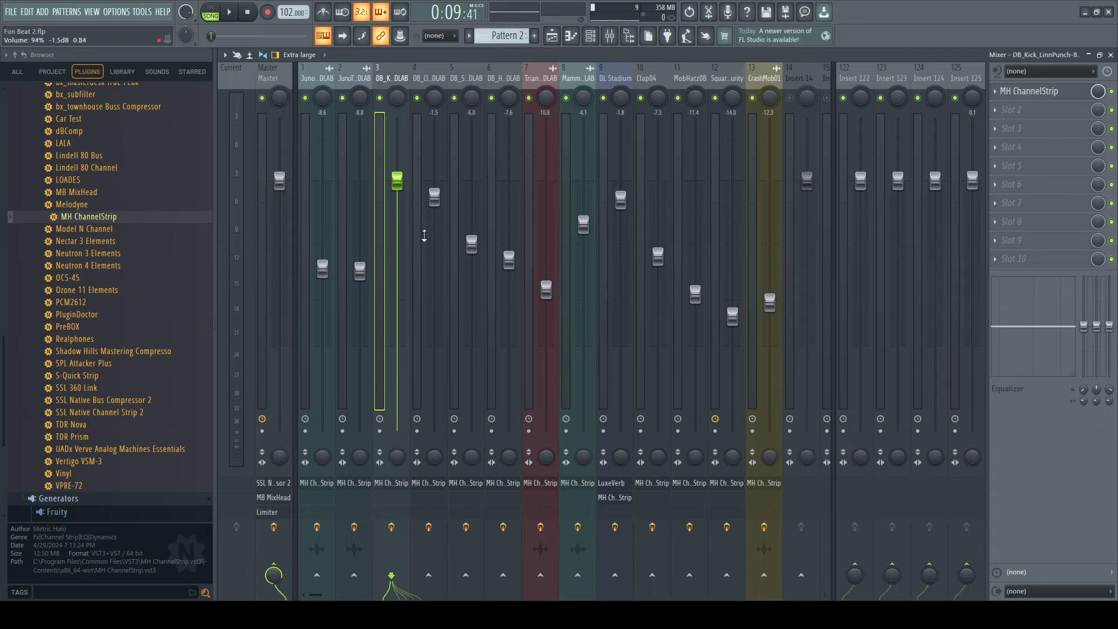
left_click(1038, 93)
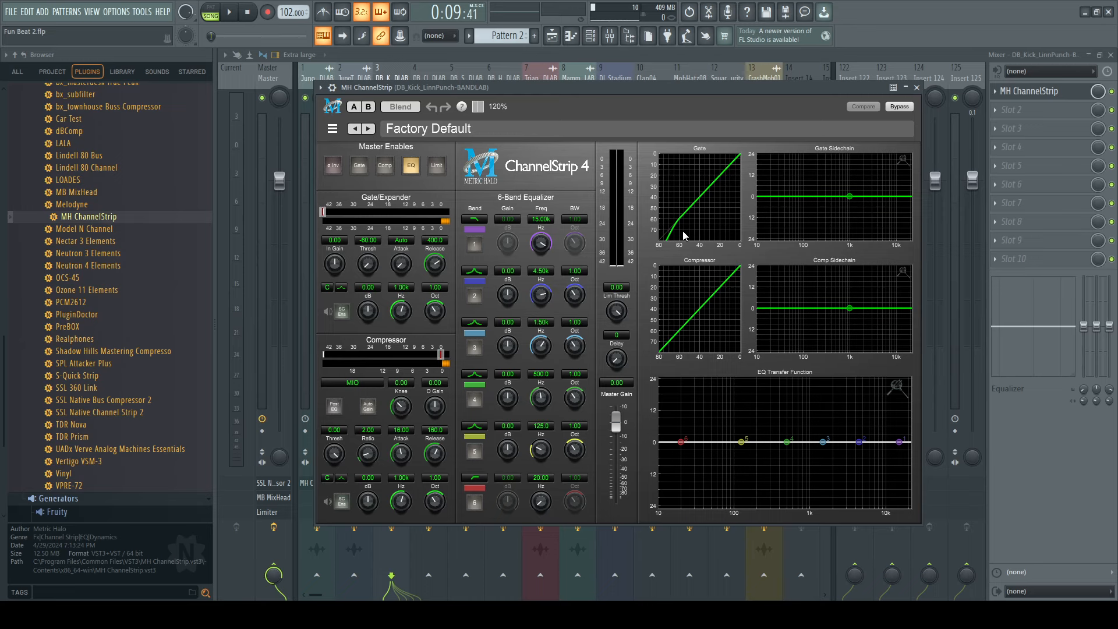
left_click(916, 87)
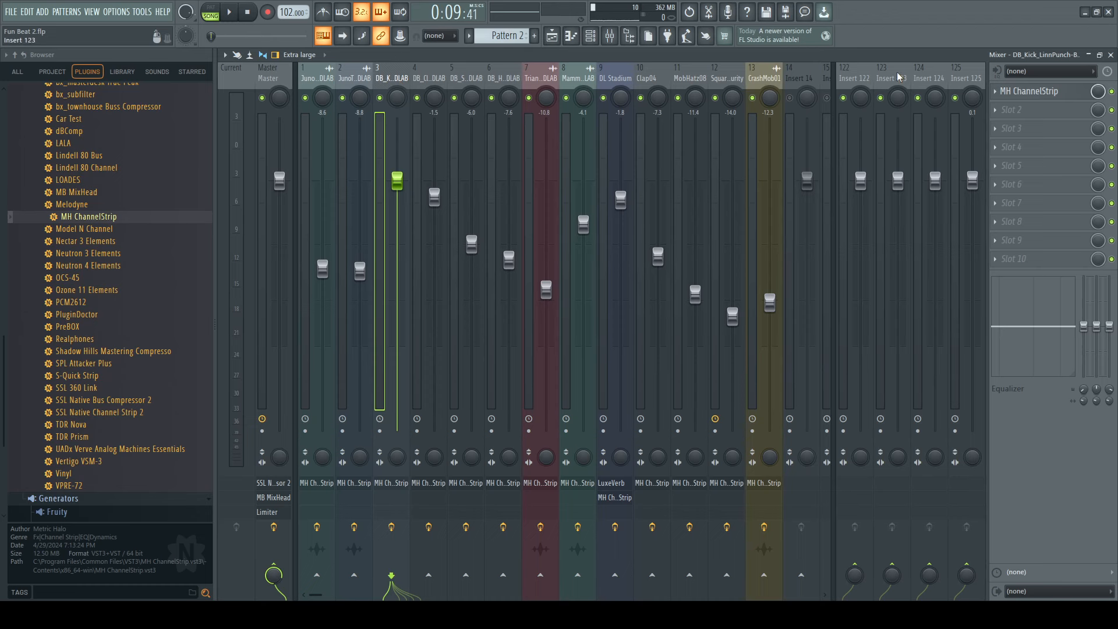
left_click(1072, 91)
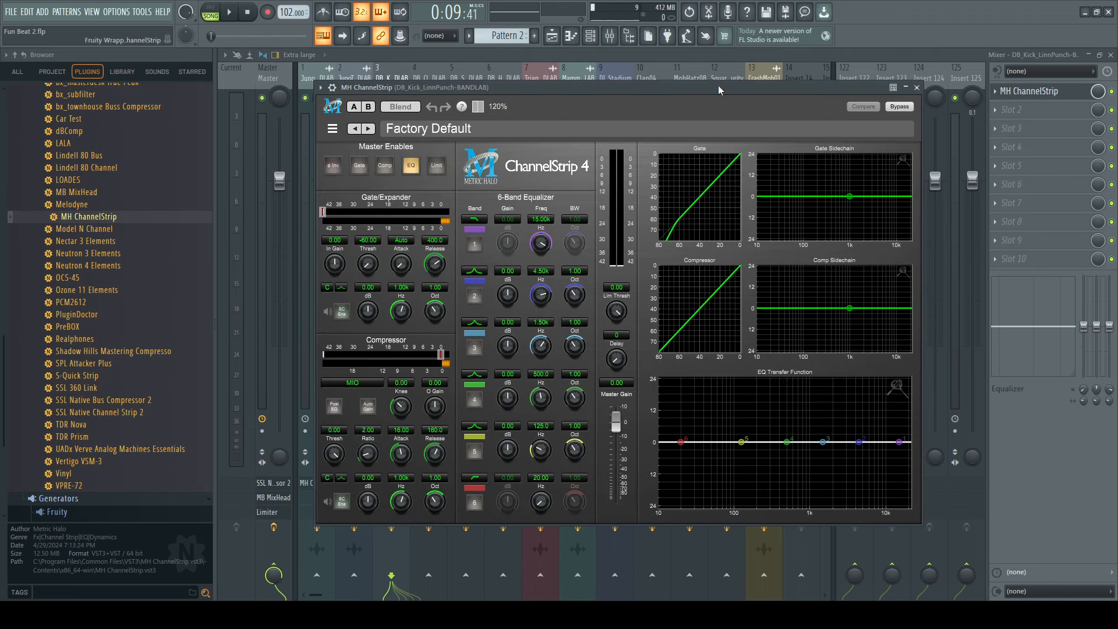
left_click(916, 88)
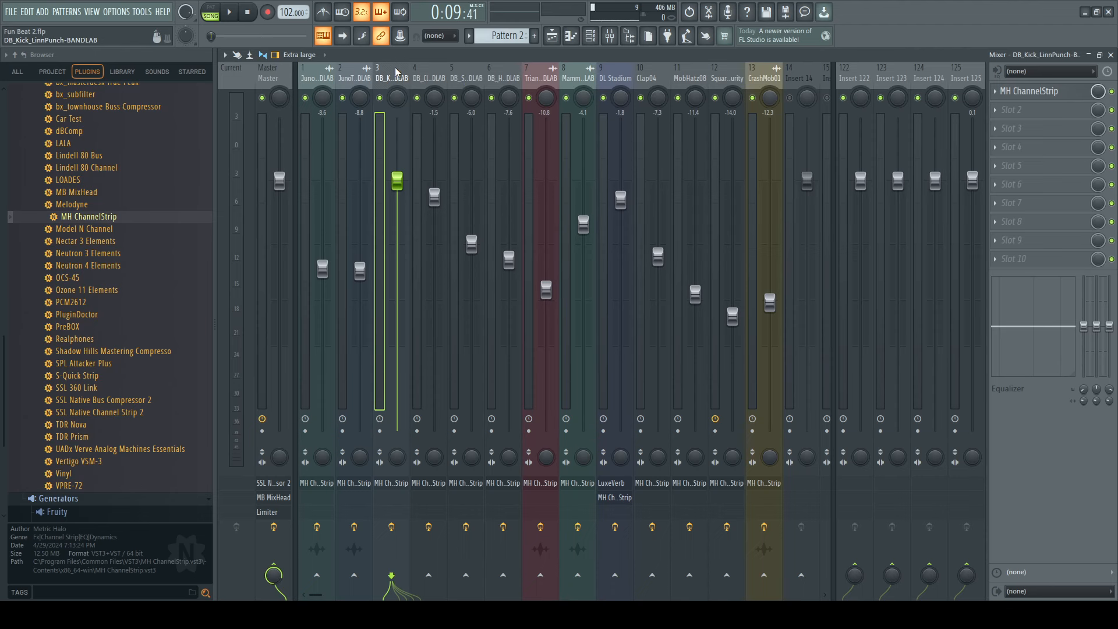
left_click(1054, 92)
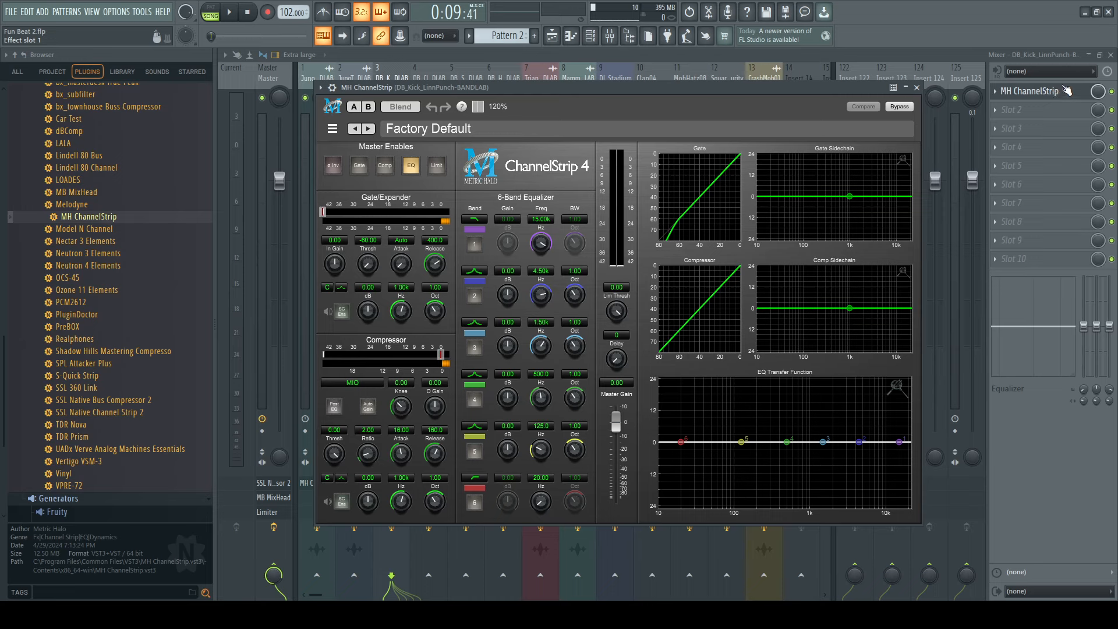
left_click_drag(775, 90, 778, 85)
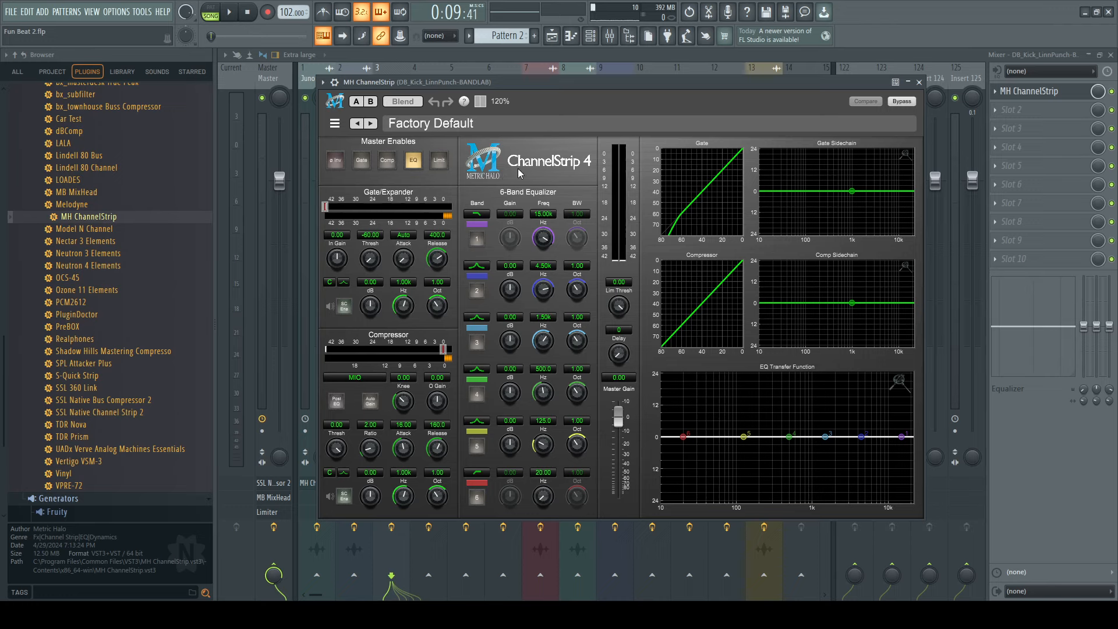
left_click(920, 82)
- Compare the kick track's MH ChannelStrip with the MB MixHead tape saturation on the master track
left_click(264, 72)
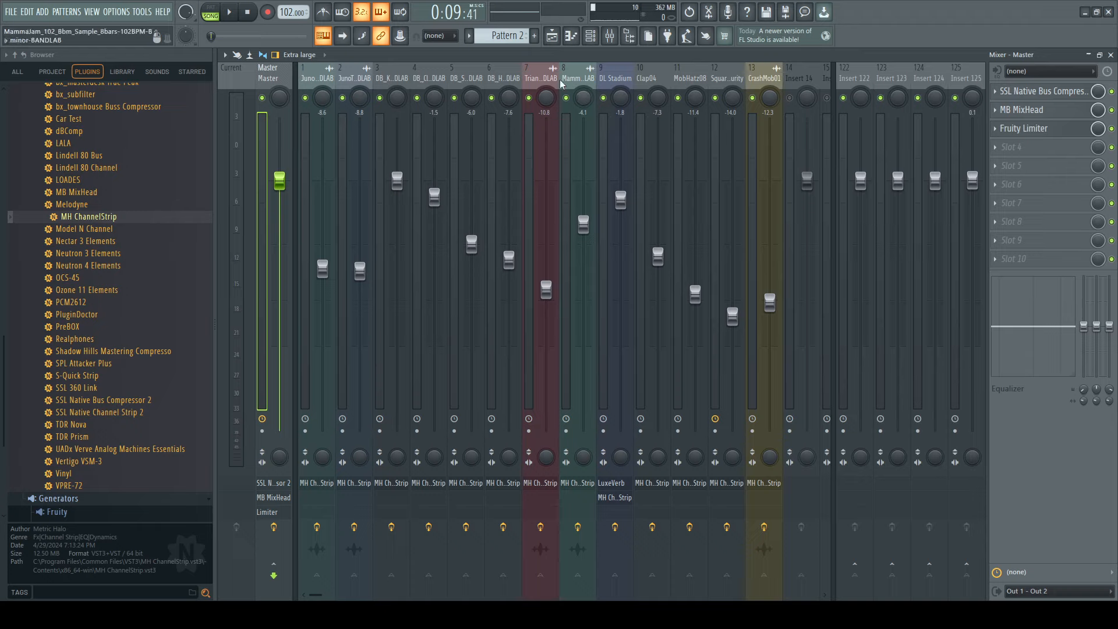
left_click(381, 78)
left_click(1046, 91)
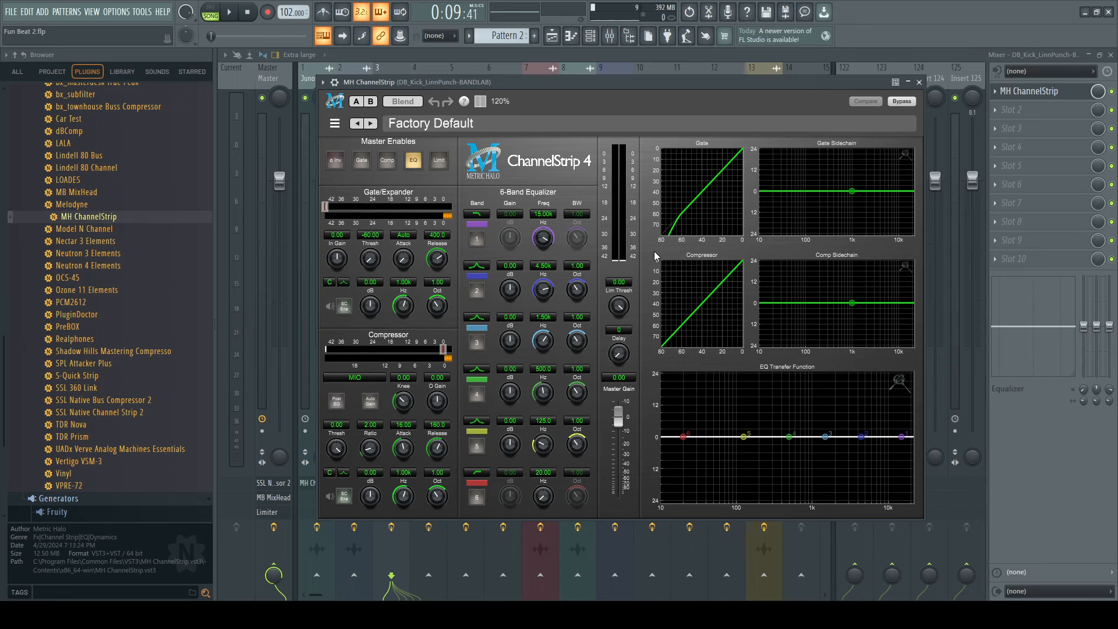
left_click(919, 82)
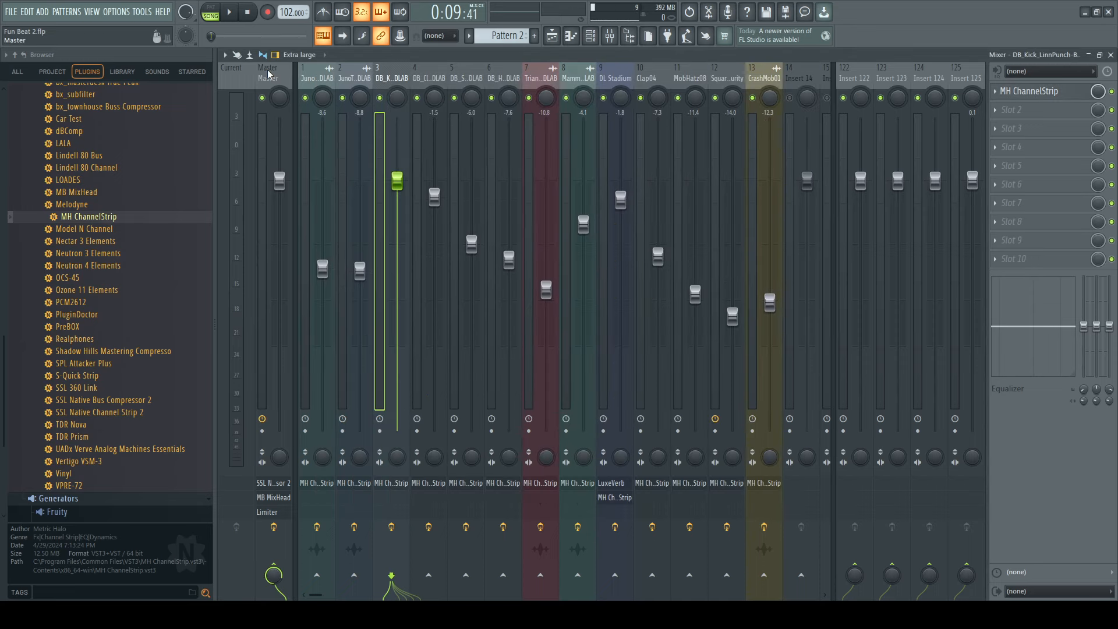
left_click(1018, 104)
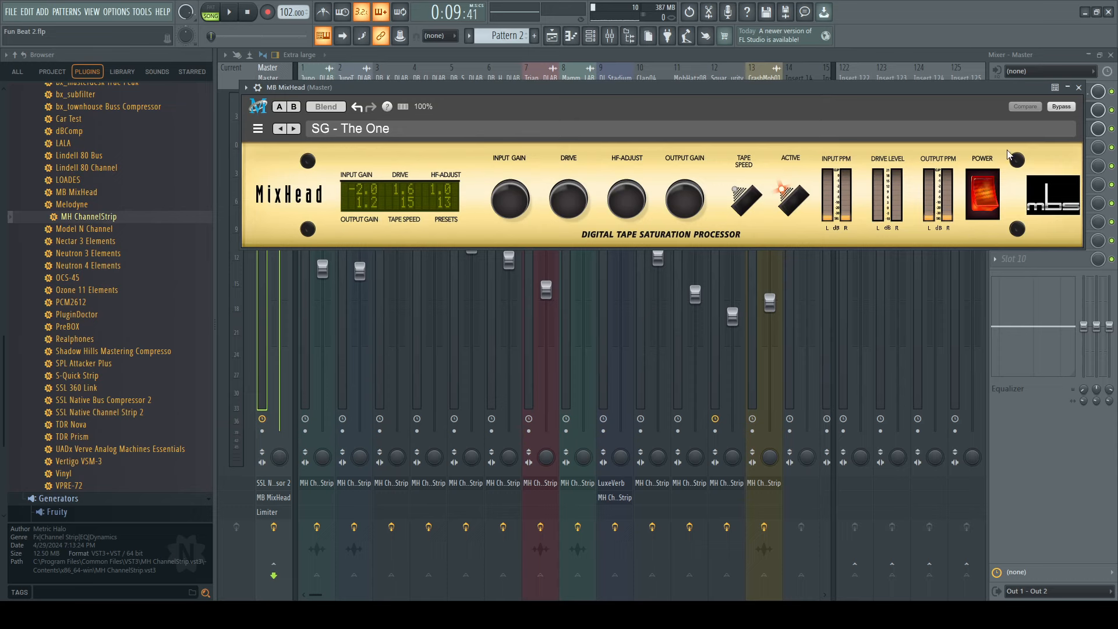
left_click(1079, 87)
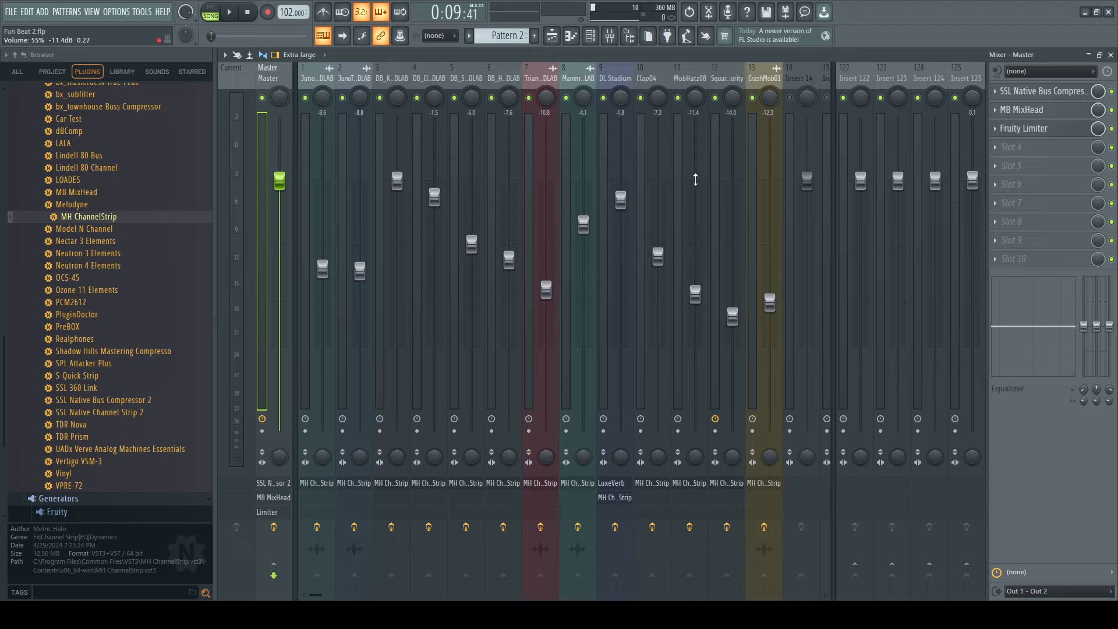
- Solo the DB_Kick_LinnPunch track and start playback of the song
left_click(385, 114)
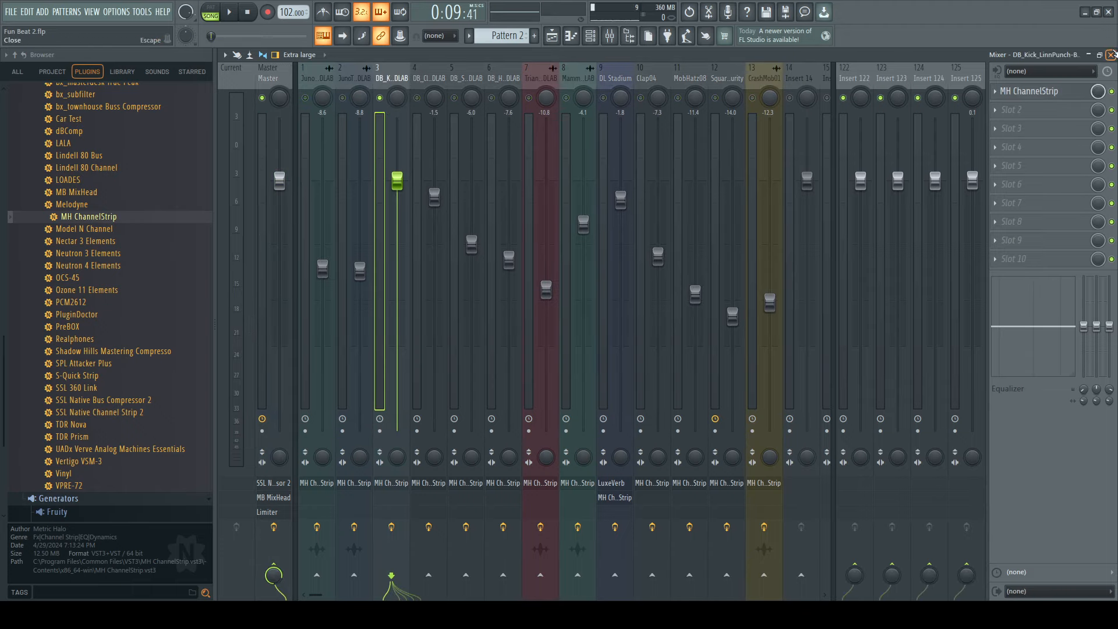
left_click(1111, 55)
left_click(610, 36)
key("space")
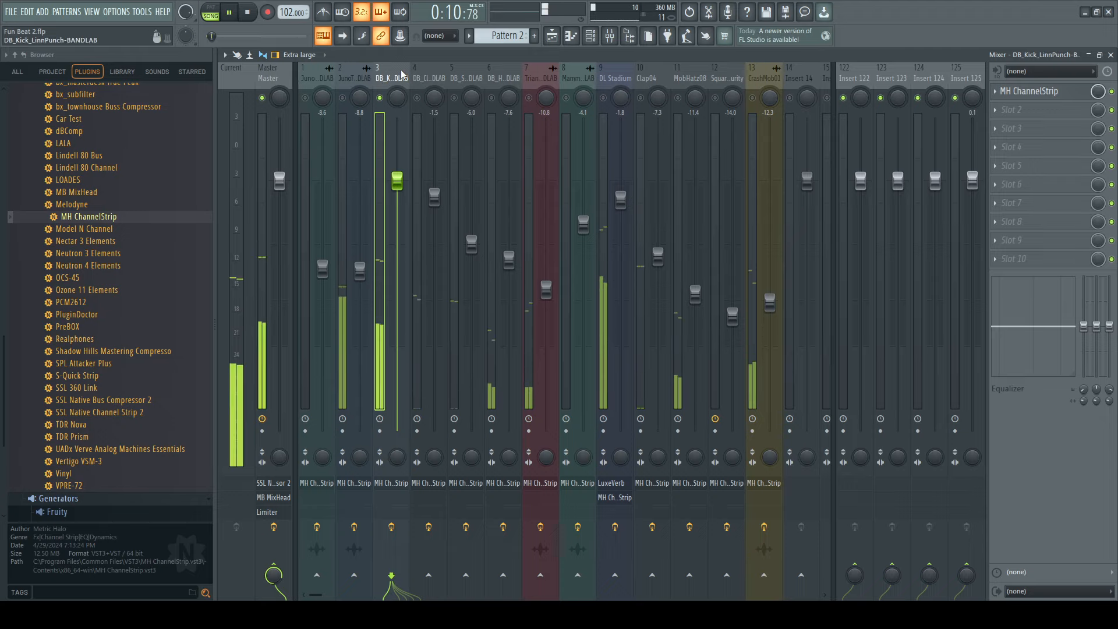
- In the kick's MH ChannelStrip, set the compressor threshold to about -20.5 dB and enable auto gain and the limiter
left_click(1061, 91)
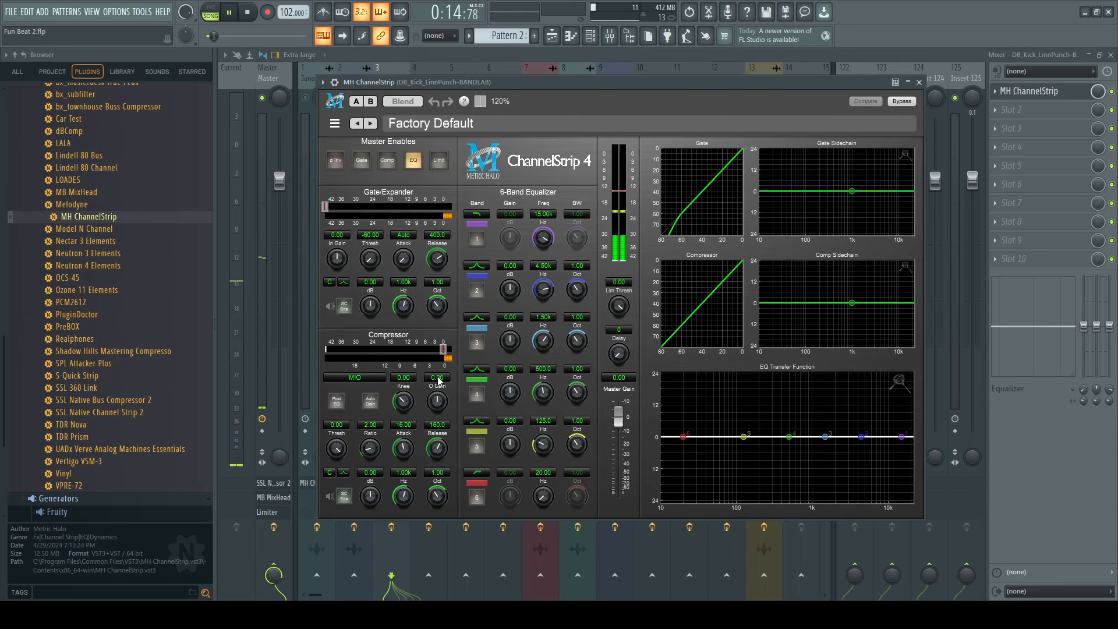
left_click_drag(446, 350, 383, 350)
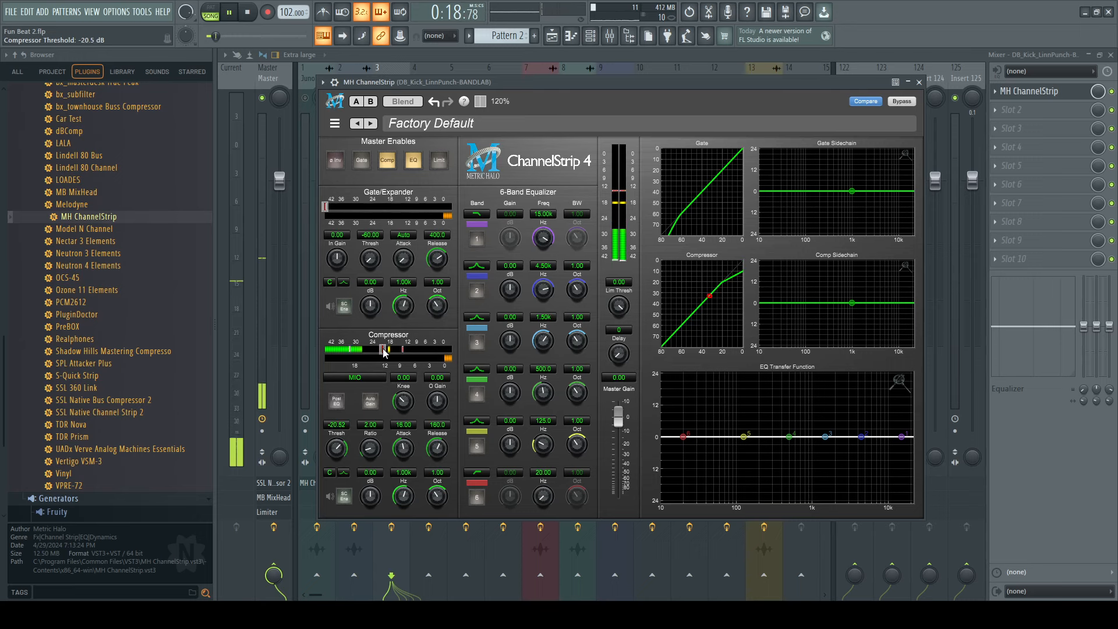
left_click(440, 160)
left_click(370, 401)
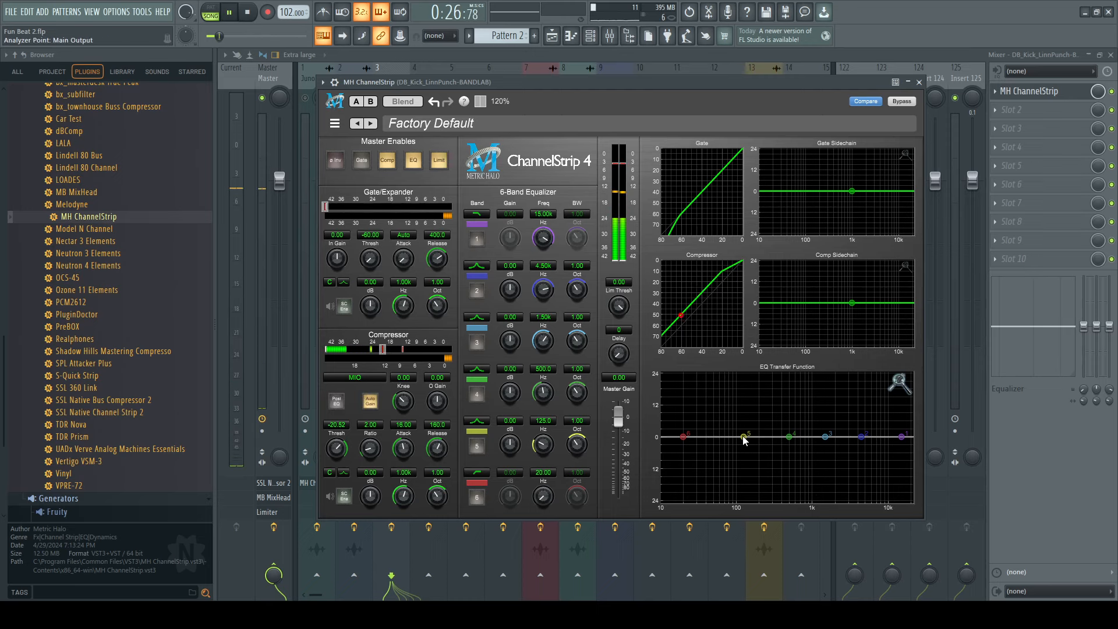
- Boost the kick's EQ band 5 by about 5.26 dB at 77.54 Hz and slightly raise band 2
left_click_drag(744, 437, 728, 423)
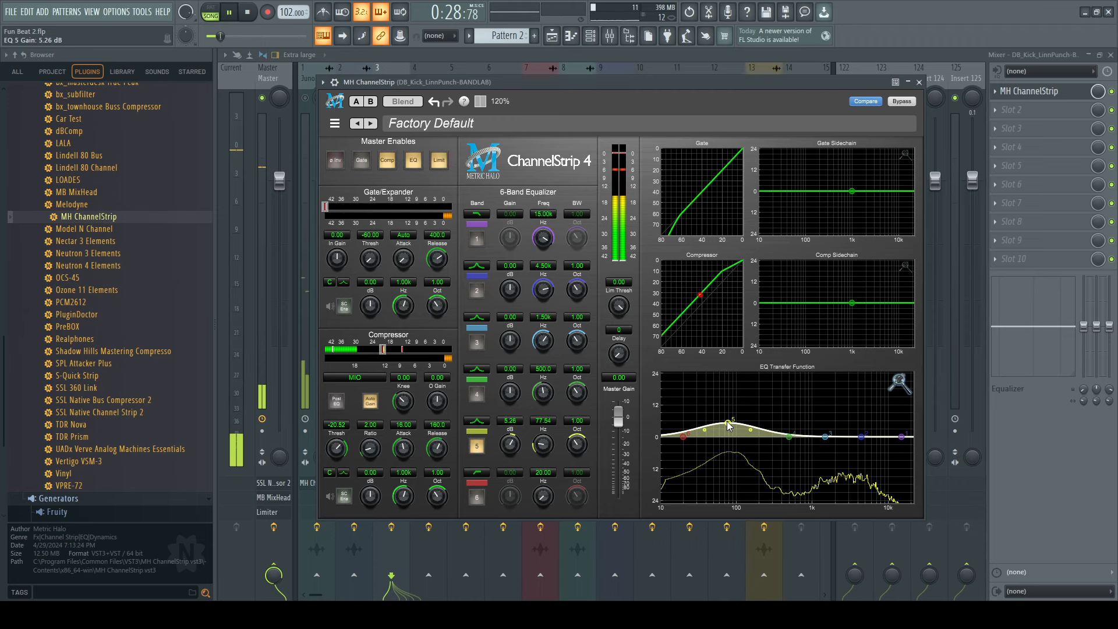
left_click_drag(857, 435, 867, 431)
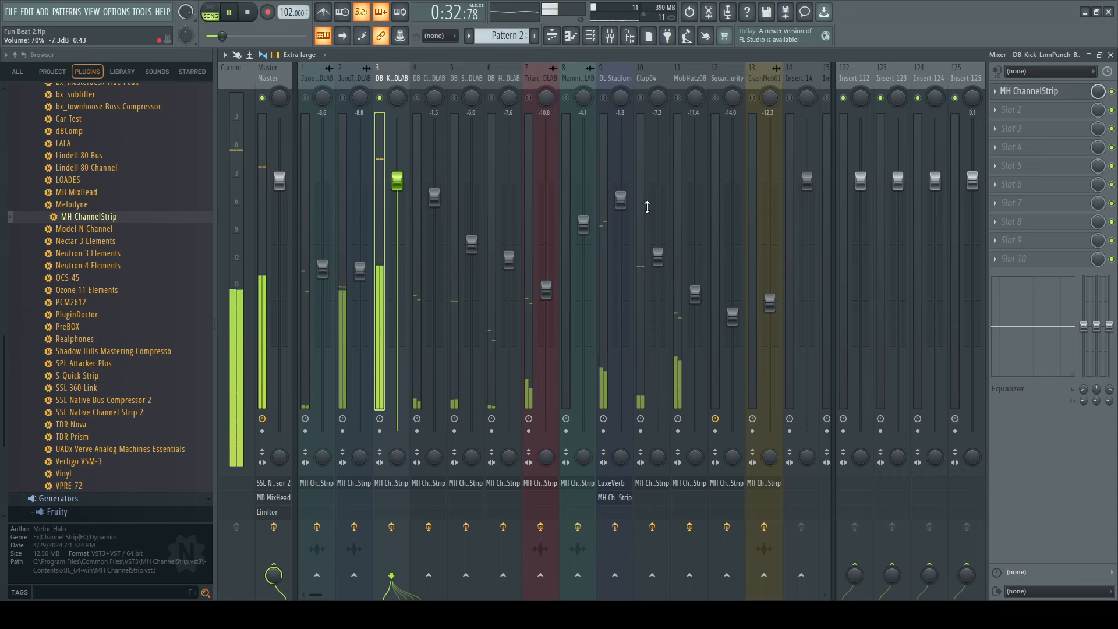
- Bring the DL Stadium track in with the kick and set its ChannelStrip compressor threshold to about -17.14 dB, with auto gain and limiter enabled
left_click(610, 88)
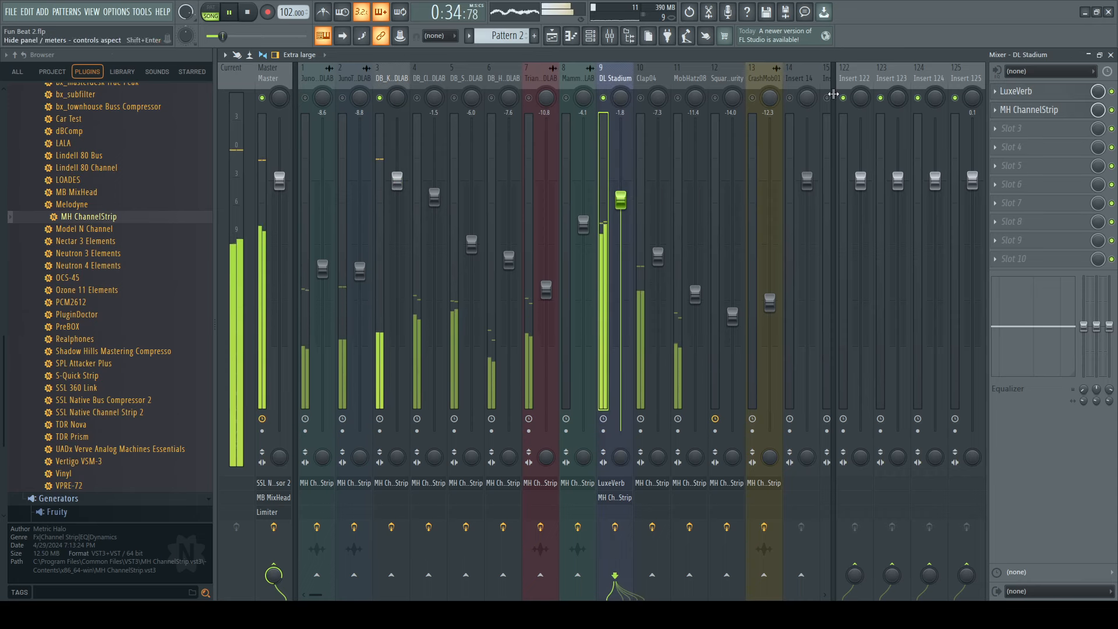
left_click(1029, 109)
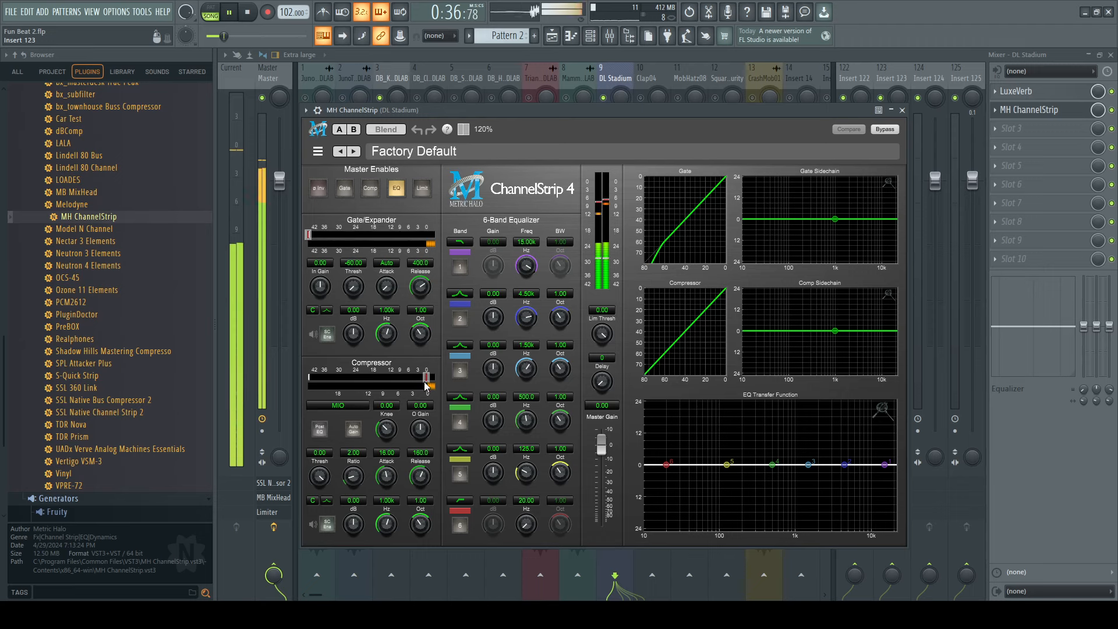
left_click_drag(426, 384, 423, 382)
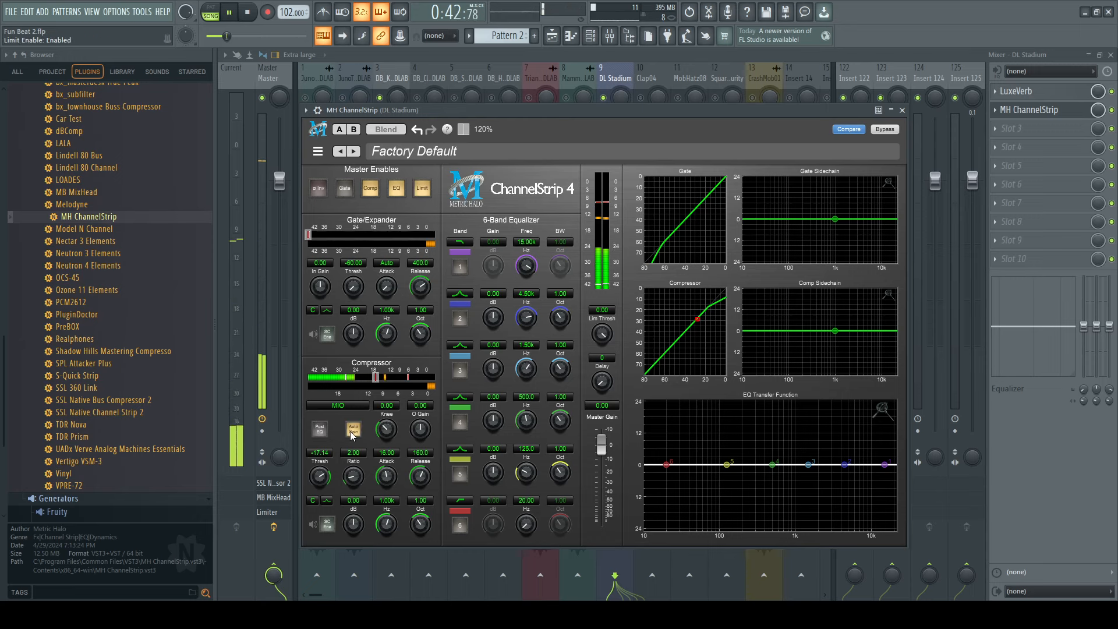
- Shape DL Stadium's EQ with boosts of about 3.95 dB at 120.6 Hz and 3.07 dB at 6.52 kHz, plus filters at 21.37 Hz and 14.89 kHz
left_click_drag(727, 465, 669, 465)
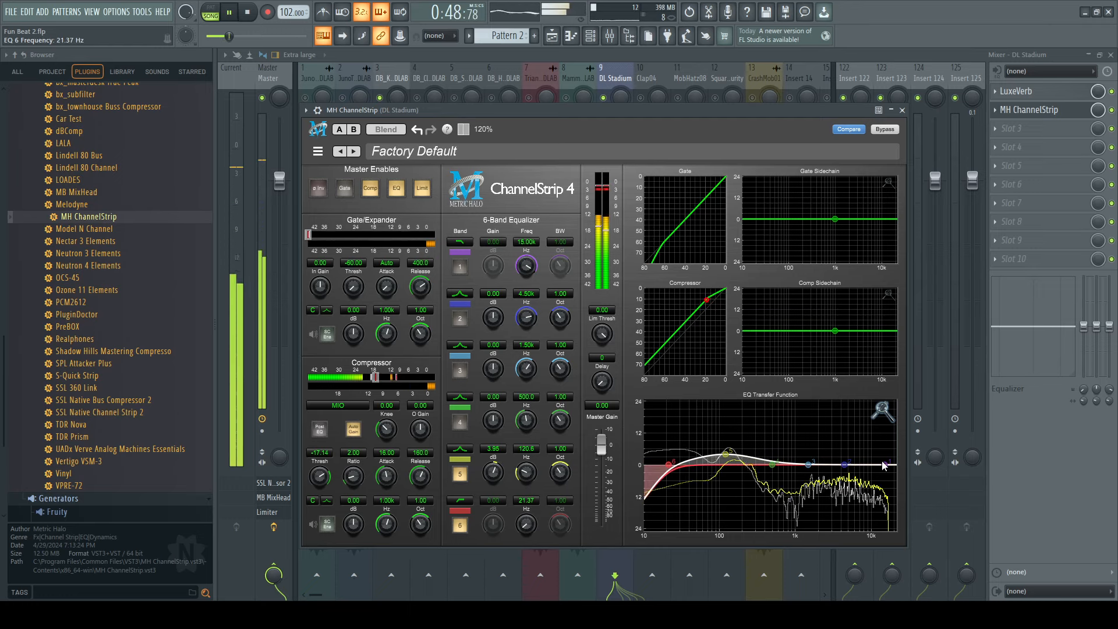
left_click_drag(885, 463, 811, 463)
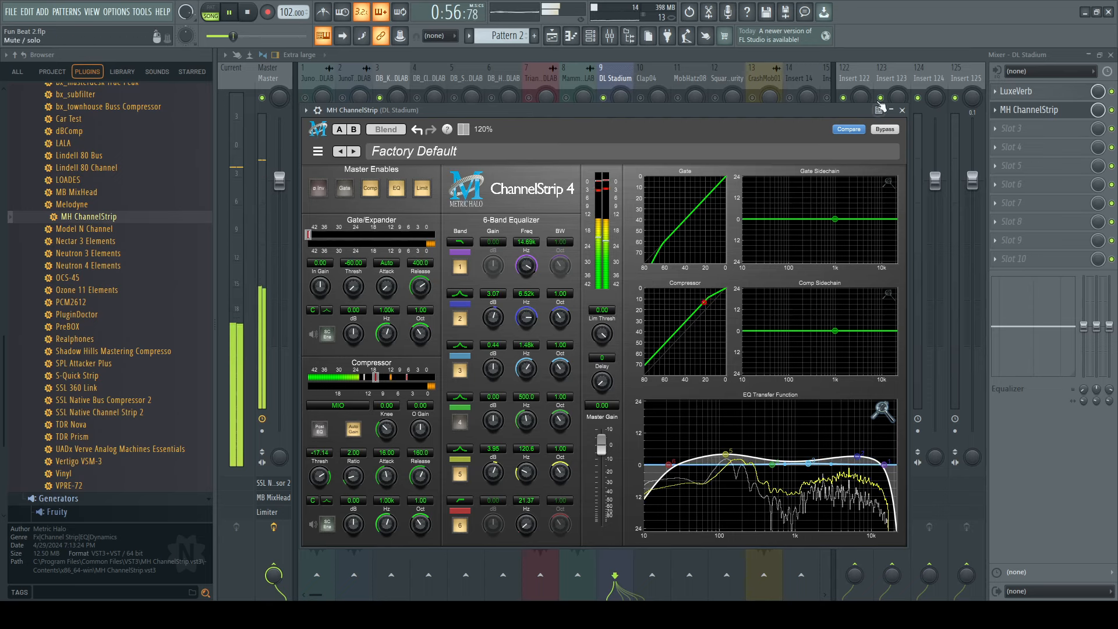
left_click(903, 110)
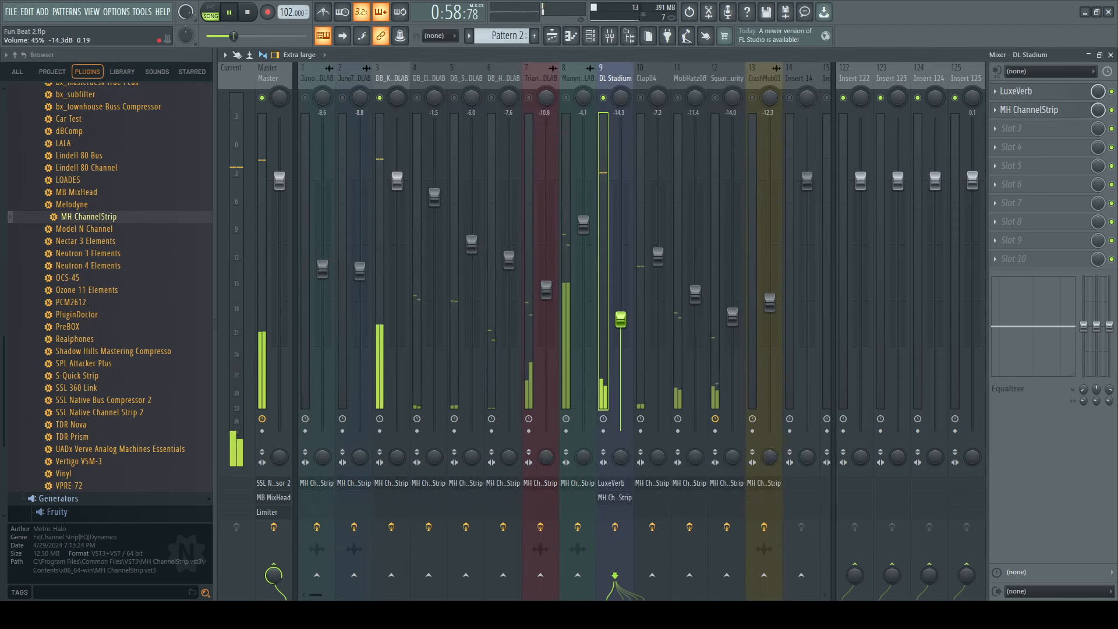
- Set the DL Stadium track's fader to about -3.6 dB against the kick
left_click_drag(621, 265, 621, 219)
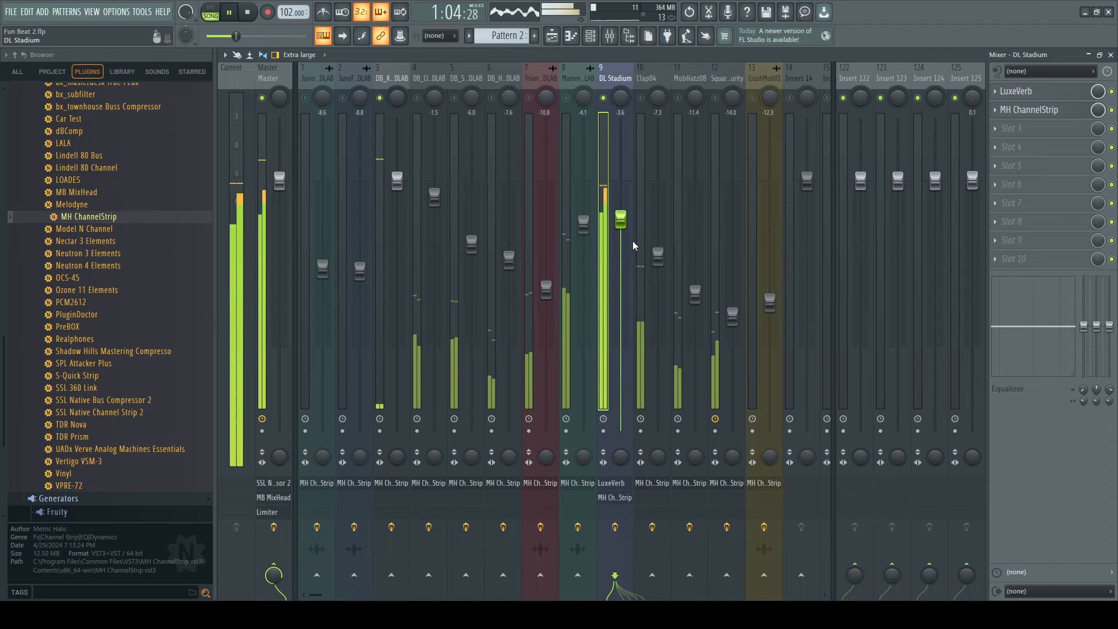
- Bring in the DB_Clap track and set its ChannelStrip compressor threshold to about -28.25 dB, with auto gain and limiter enabled
left_click(417, 98)
left_click(430, 81)
left_click(1066, 95)
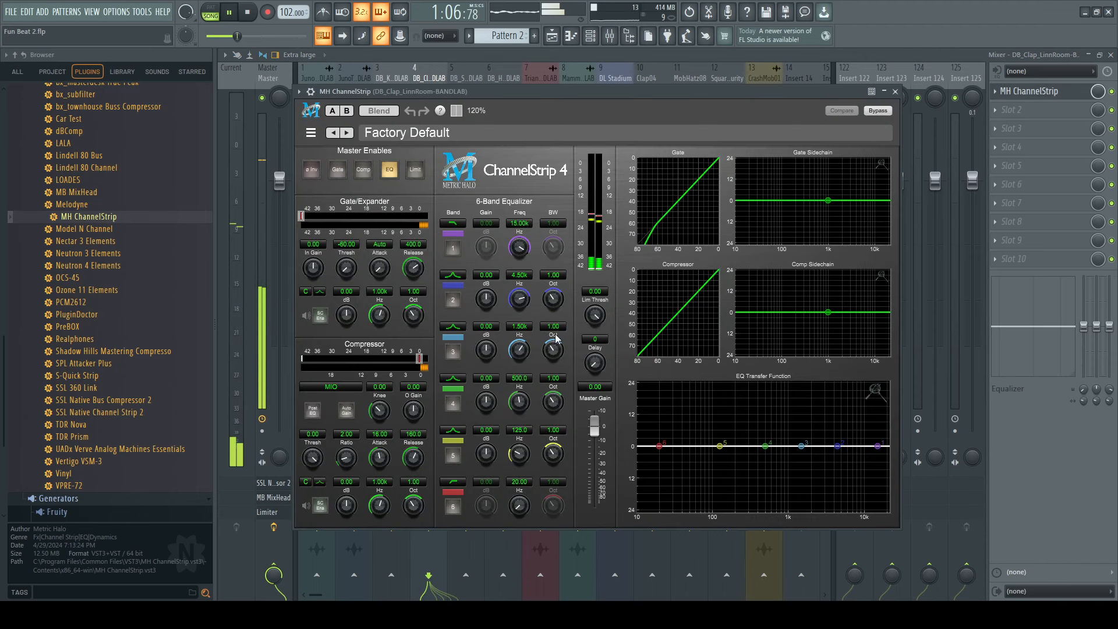
left_click_drag(420, 364, 344, 366)
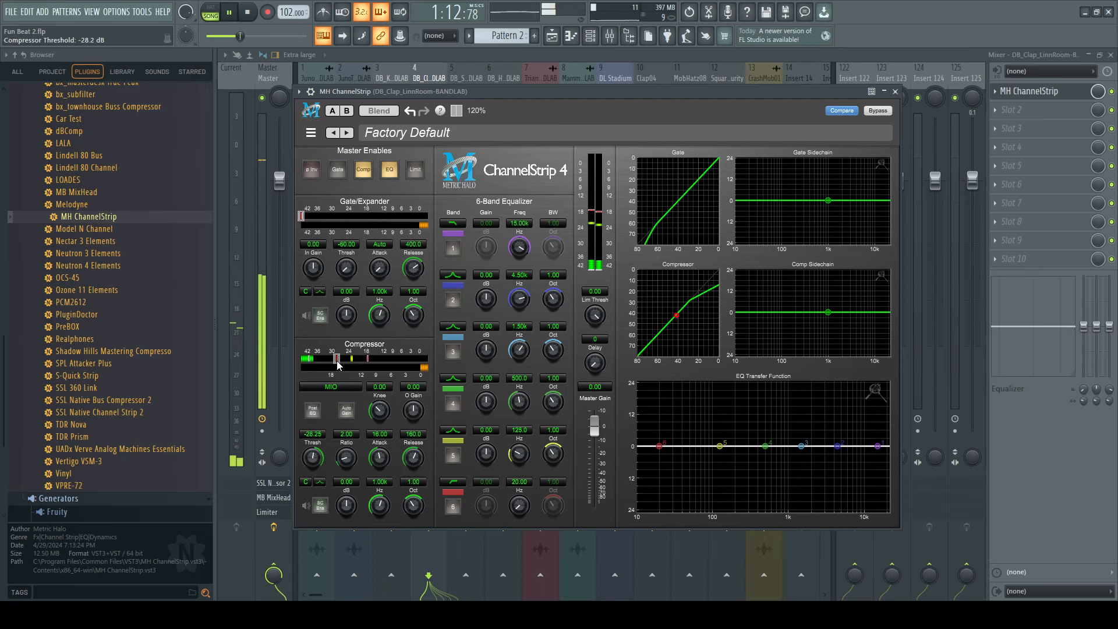
left_click(347, 410)
left_click(420, 165)
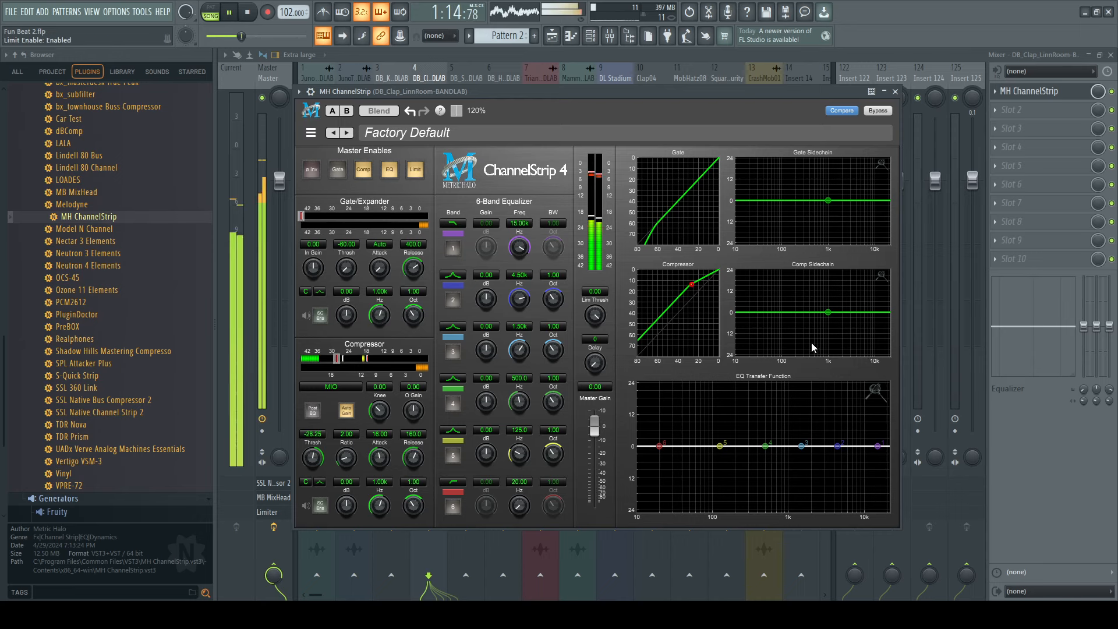
- Shape the clap's EQ with 114.4 Hz and 14.69 kHz filters, a 3.95 dB boost at 6.18 kHz and slight mid cuts; set its fader to -0.7 dB
left_click(878, 446)
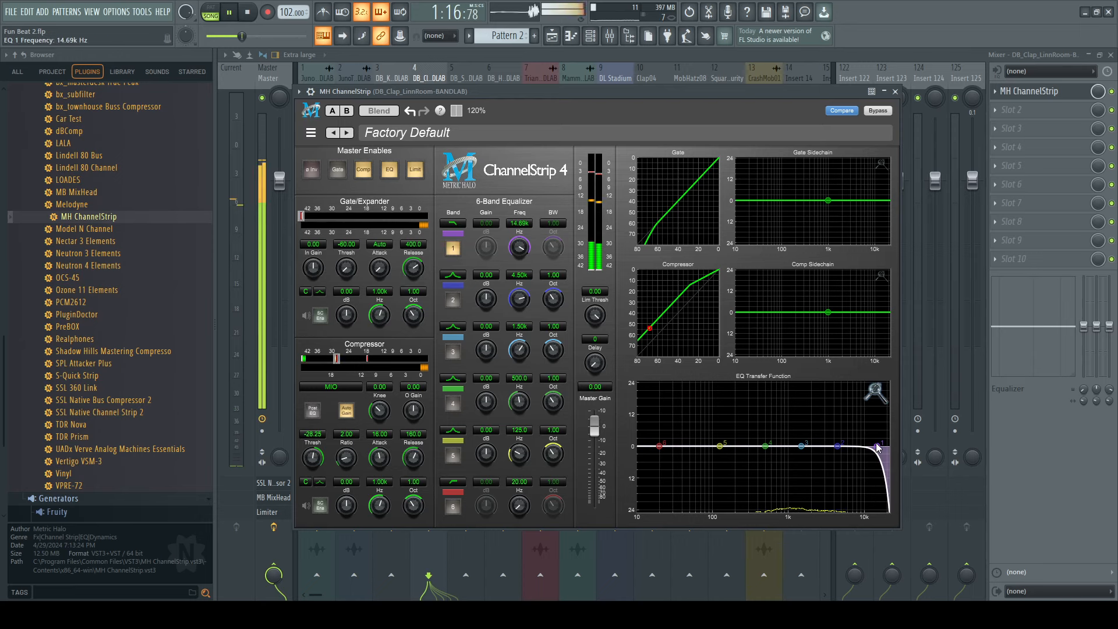
left_click(660, 446)
left_click_drag(660, 446, 718, 447)
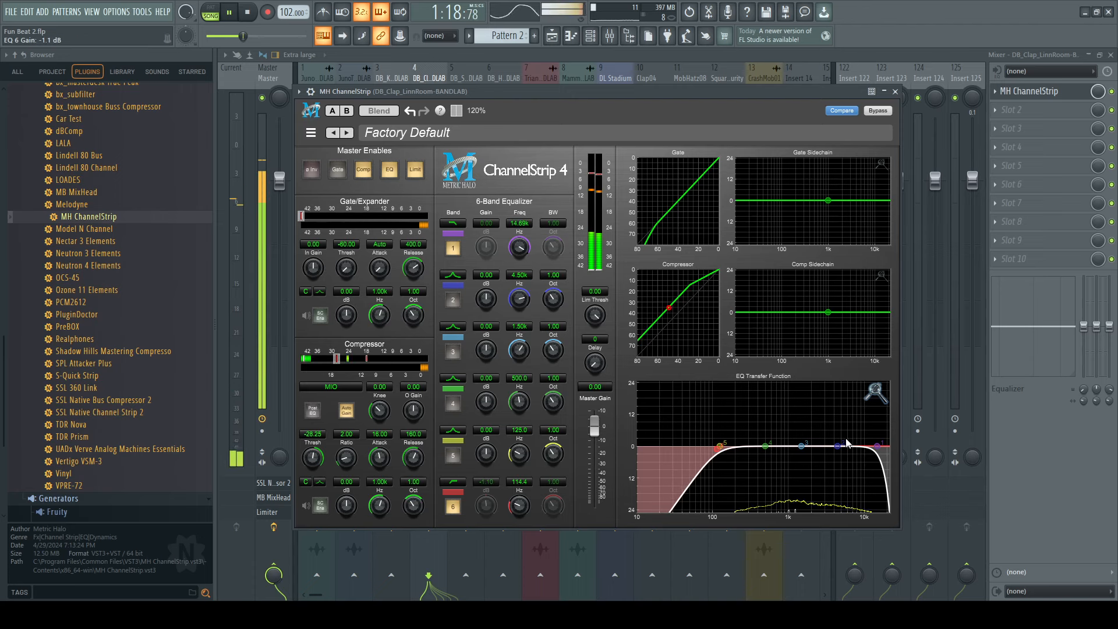
left_click_drag(838, 446, 766, 450)
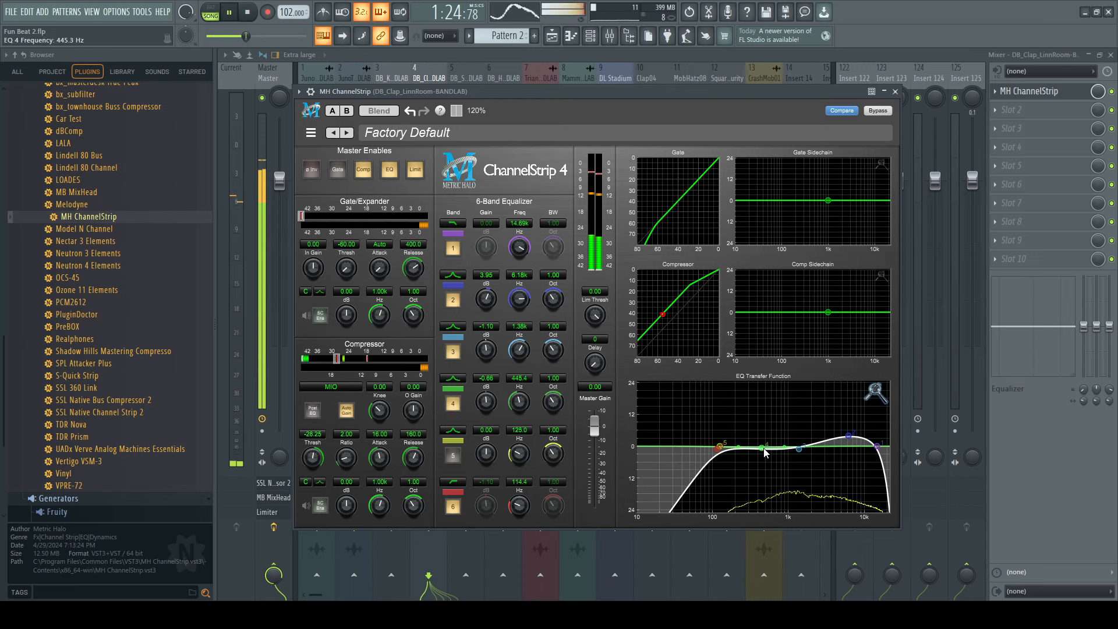
left_click(895, 92)
left_click_drag(435, 197, 435, 188)
- Bring in the DB_Snare track and set its ChannelStrip compressor threshold to about -20.72 dB, with auto gain and limiter enabled
left_click(458, 101)
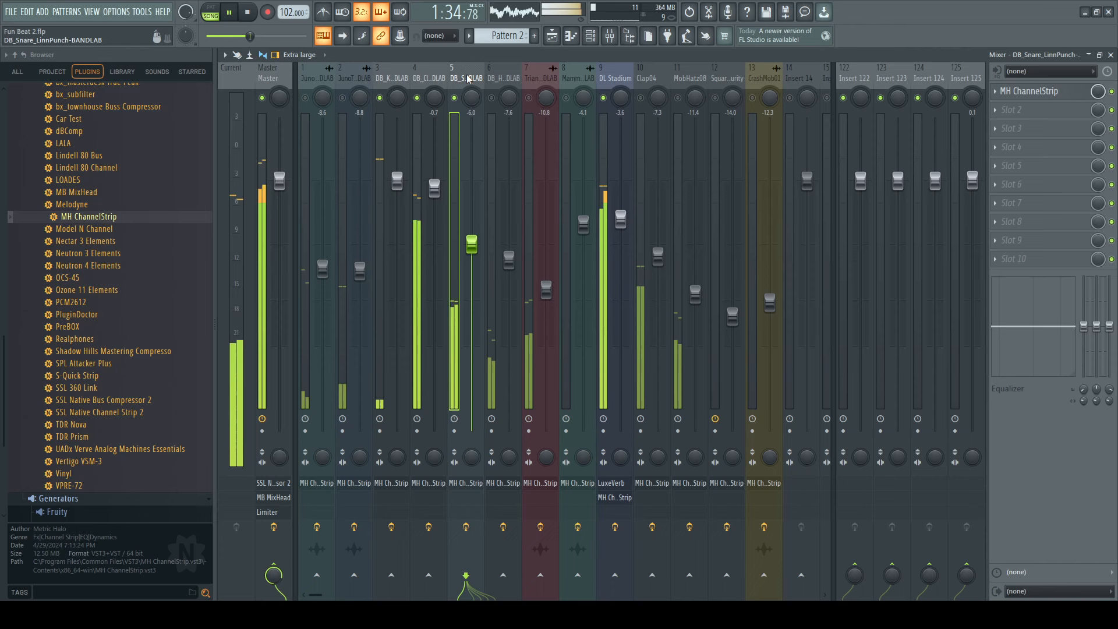
left_click(1060, 94)
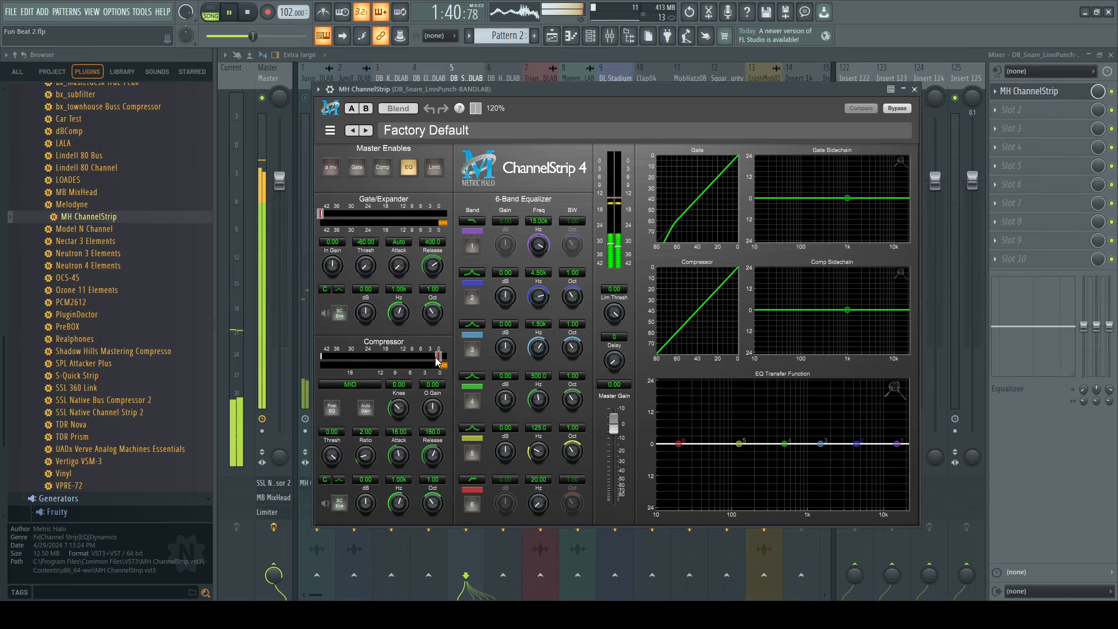
left_click_drag(437, 357, 378, 360)
left_click(366, 408)
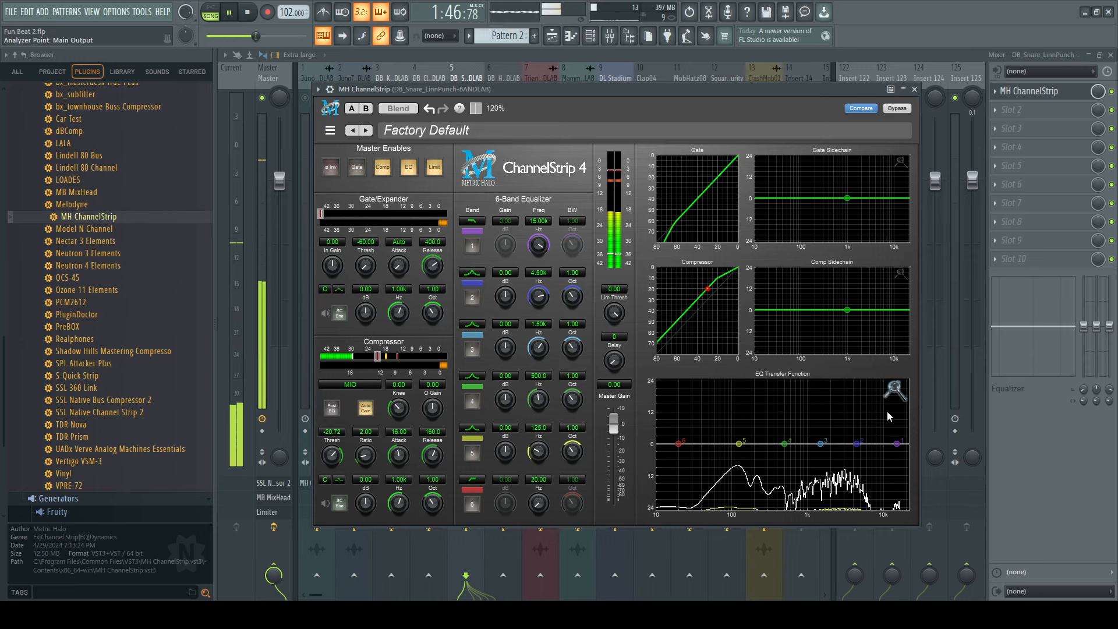
- Shape the snare's EQ with 60.56 Hz and 14.69 kHz filters and a 3.51 dB boost near 5.56 kHz; set its fader to -5.4 dB
left_click_drag(679, 444, 715, 444)
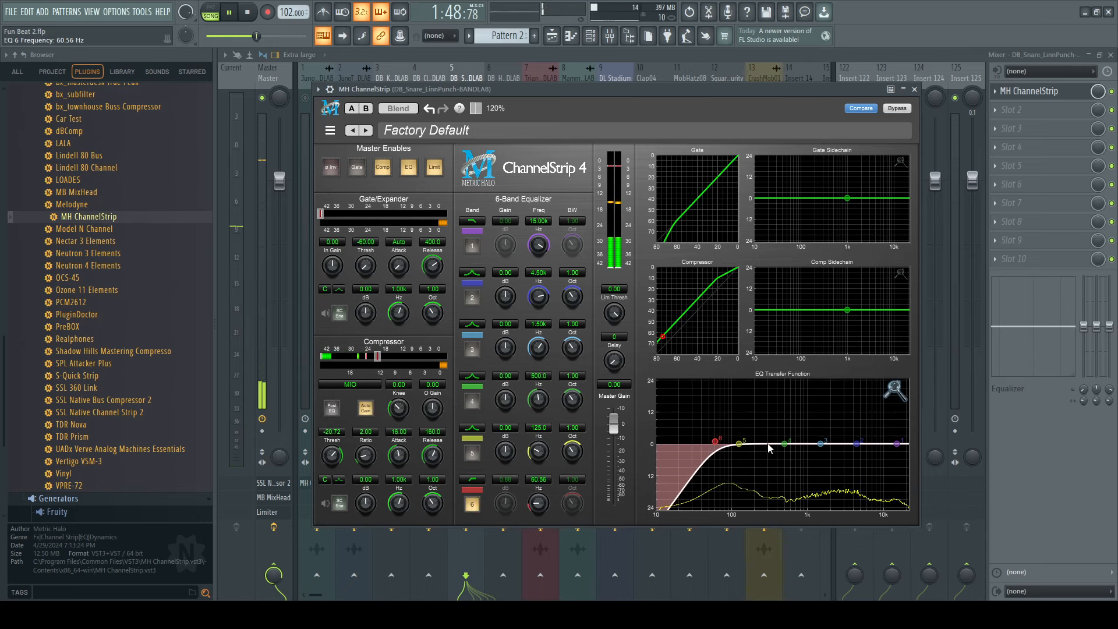
left_click(897, 444)
left_click(858, 444)
left_click_drag(858, 445, 822, 442)
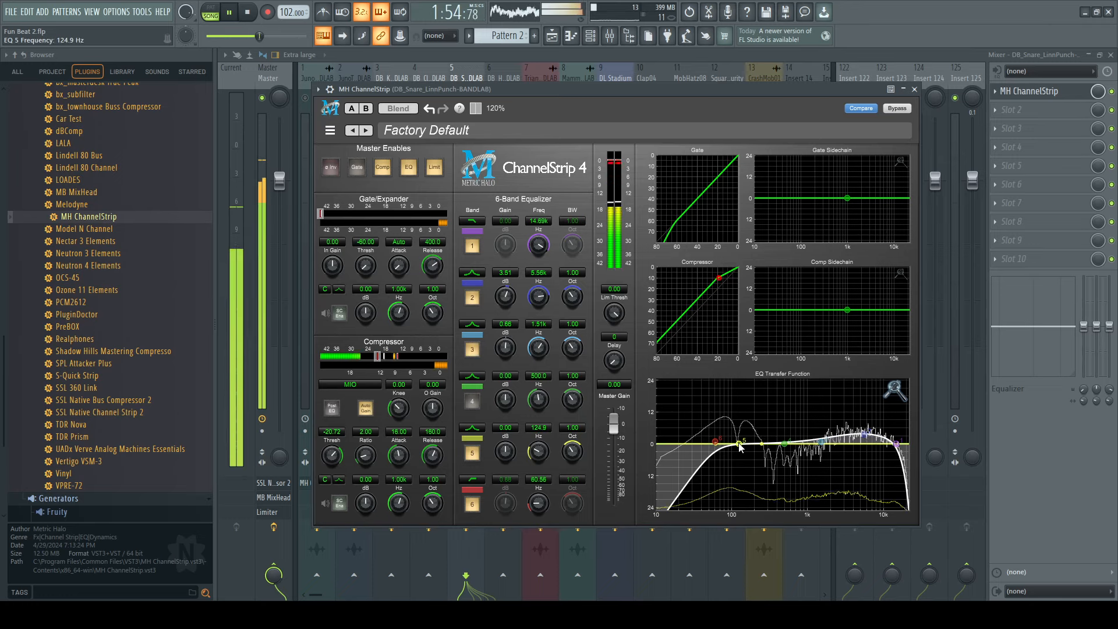
left_click_drag(738, 444, 791, 444)
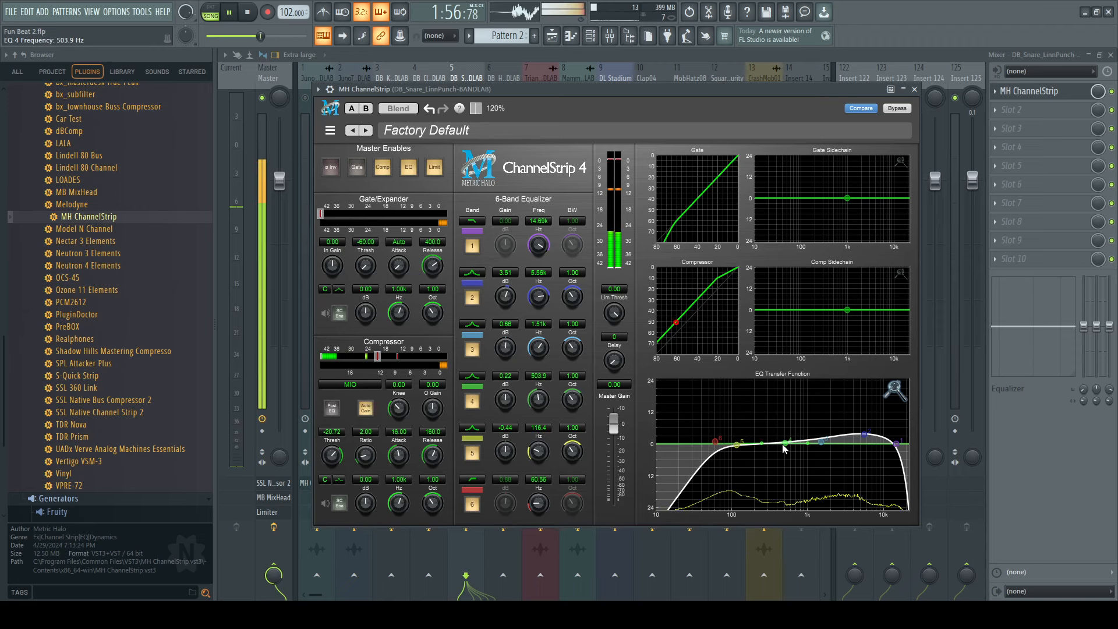
left_click(916, 90)
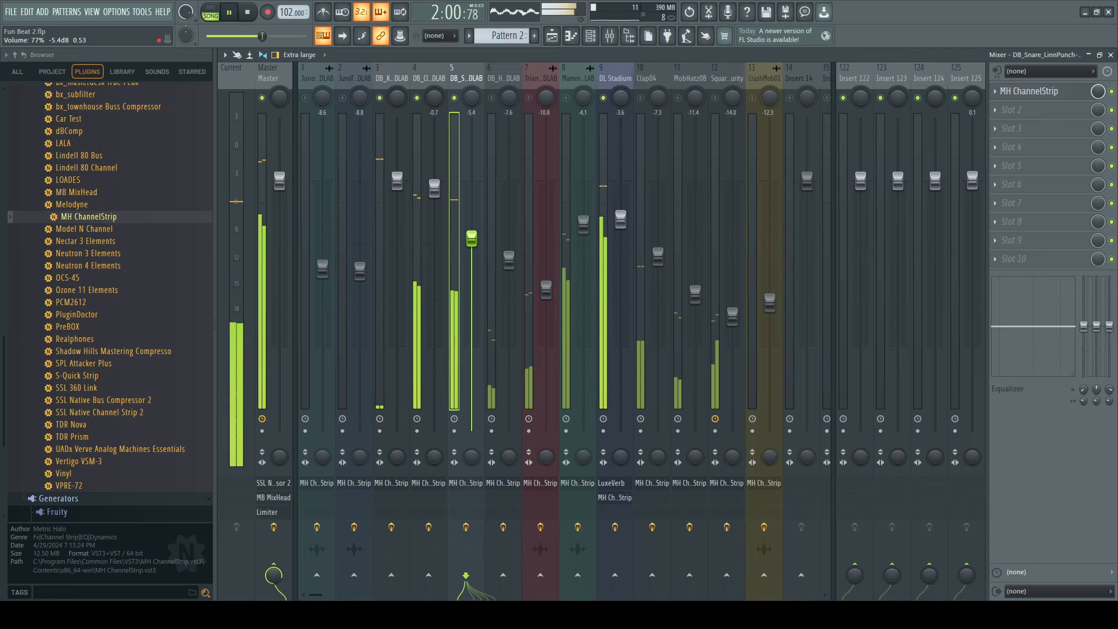
- Bring in the DB_HiHat track and set its ChannelStrip compressor threshold to about -31.95 dB, with auto gain and limiter enabled
left_click(495, 102)
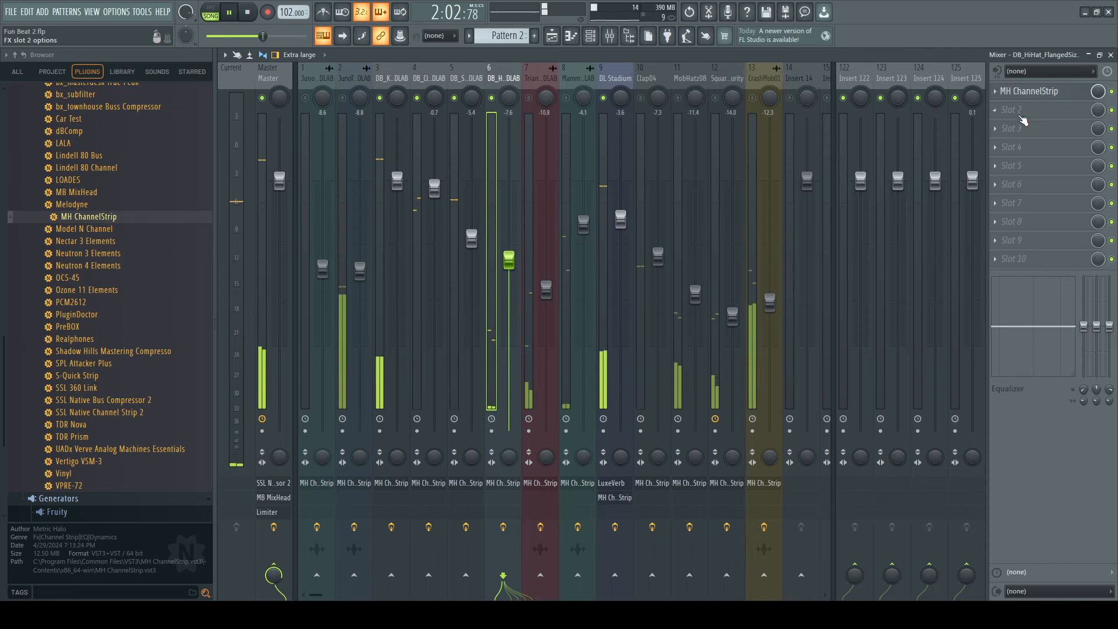
left_click(1029, 90)
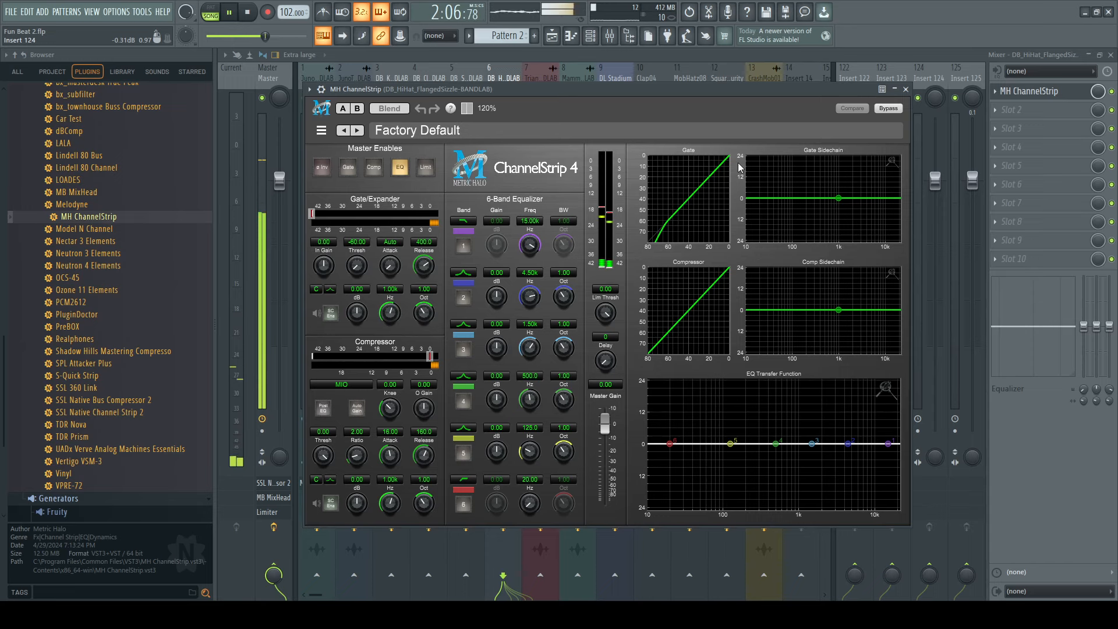
left_click(906, 89)
key("space")
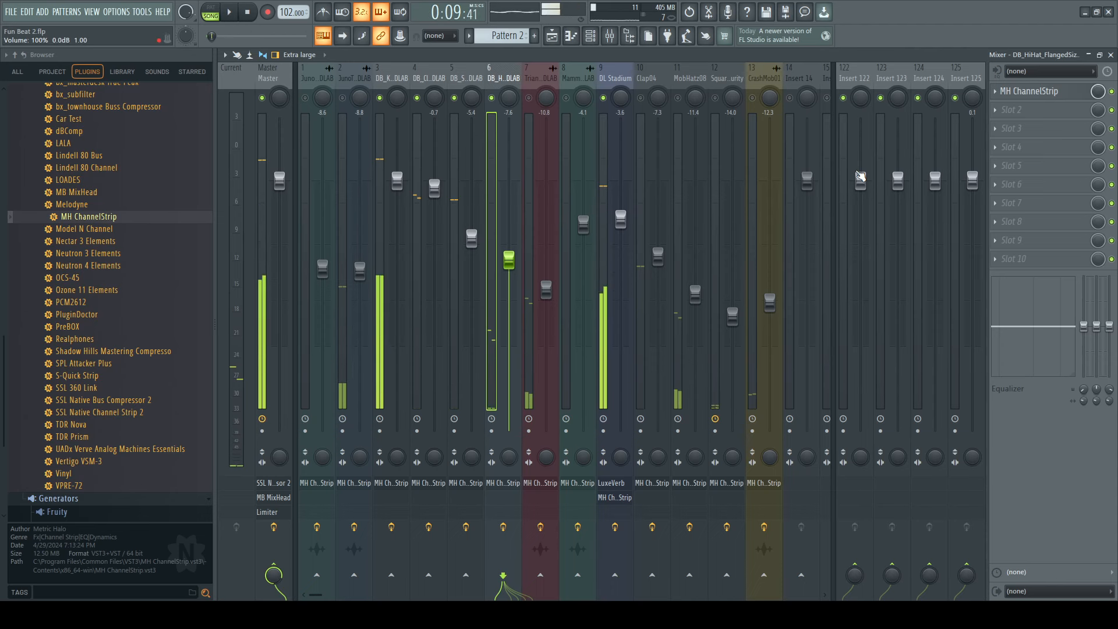
key("space")
left_click(1029, 91)
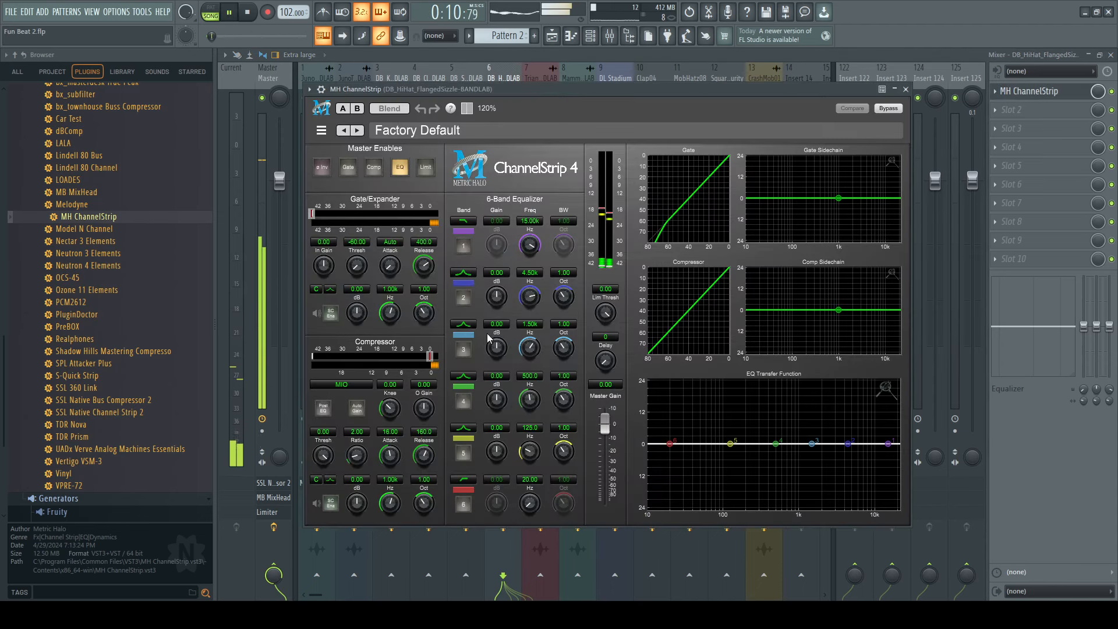
left_click_drag(430, 357, 384, 358)
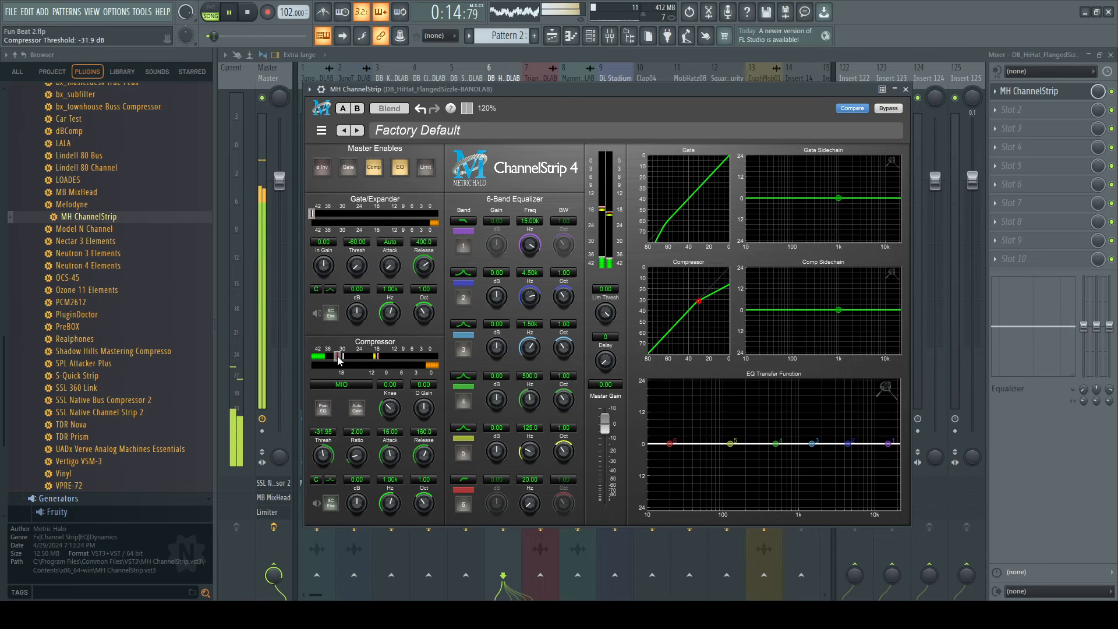
left_click(431, 168)
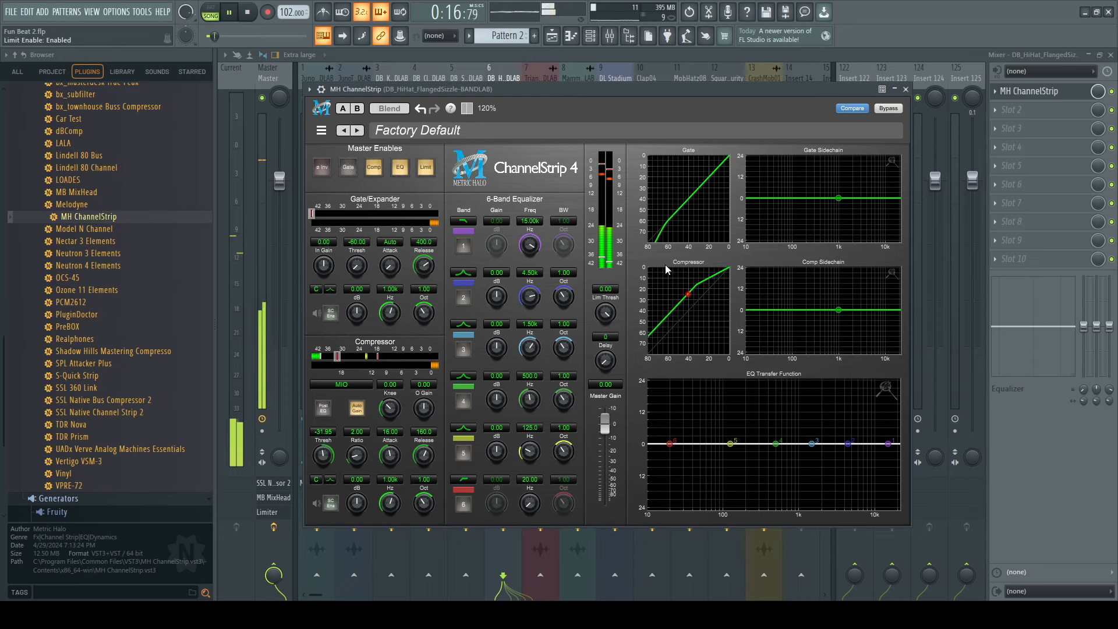
- Shape the hi-hat's EQ with 329.9 Hz and 14.95 kHz filters and a 3.07 dB boost at 5.97 kHz; set its fader to about -7.3 dB
left_click_drag(670, 443, 764, 449)
left_click_drag(848, 444, 862, 436)
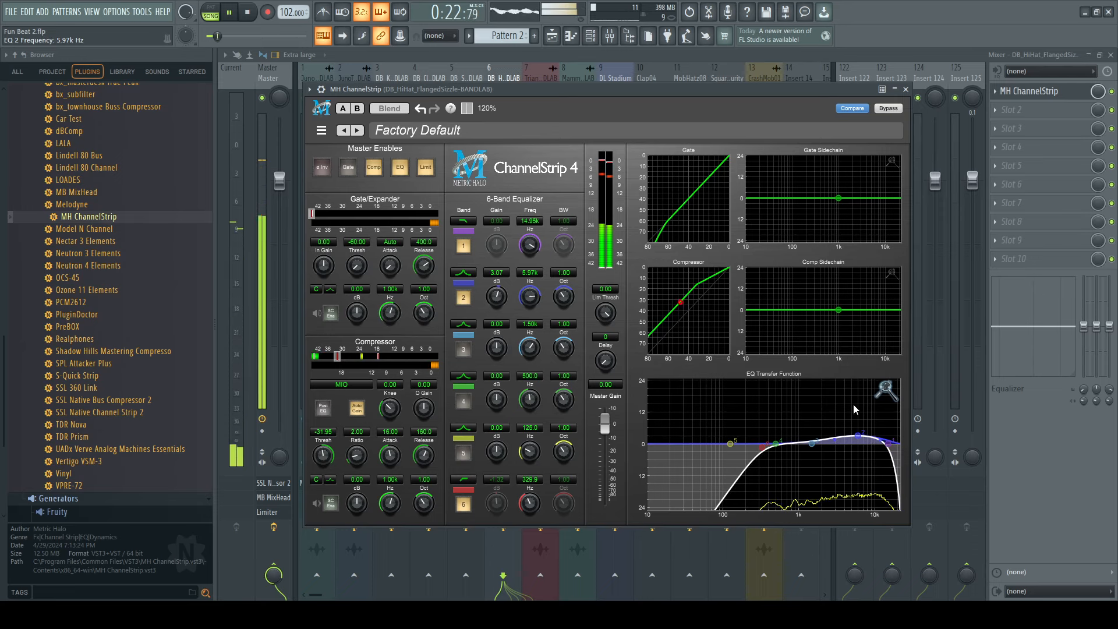
left_click(903, 90)
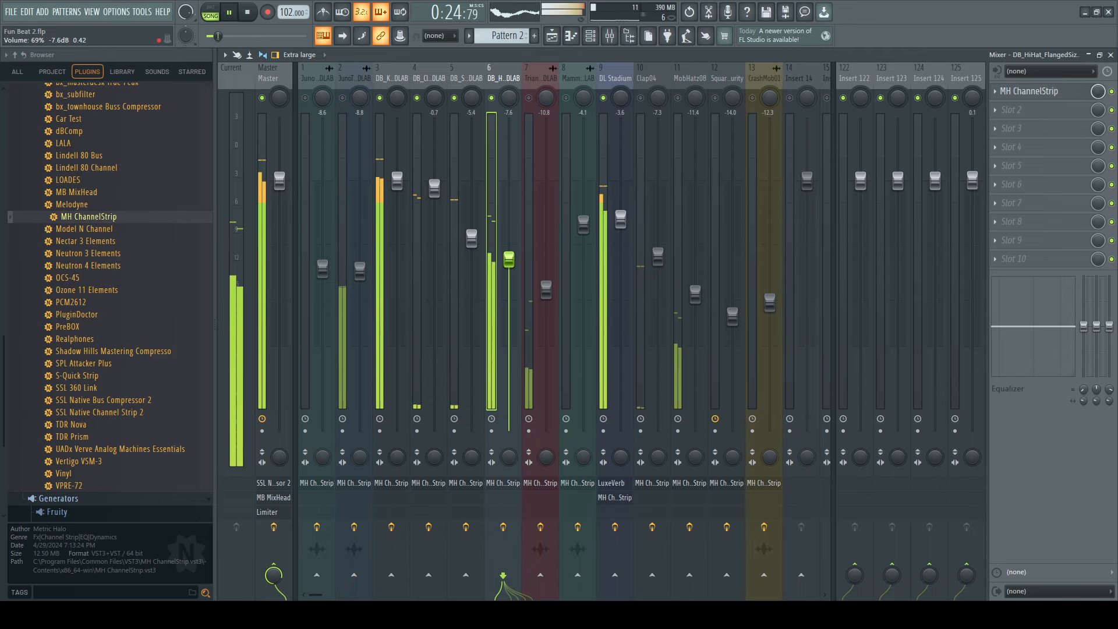
- Bring in TriangleBeat, compress it at about -27.2 dB threshold with auto gain and limiter, and boost its EQ by 2.85 dB at 5.66 kHz
left_click(536, 97)
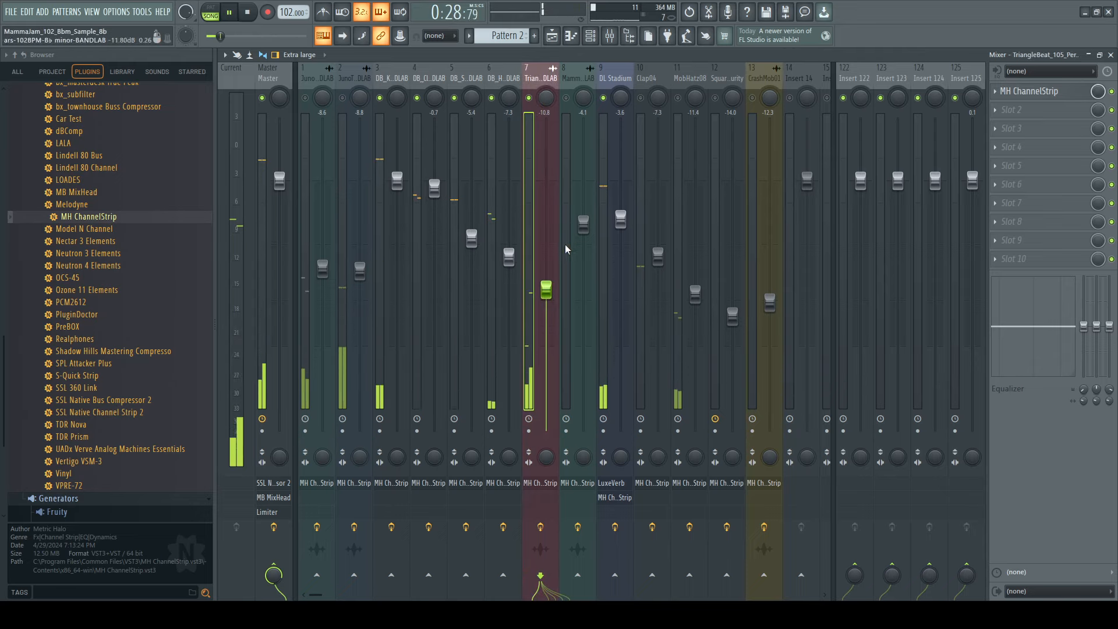
left_click_drag(546, 290, 546, 249)
left_click(1044, 91)
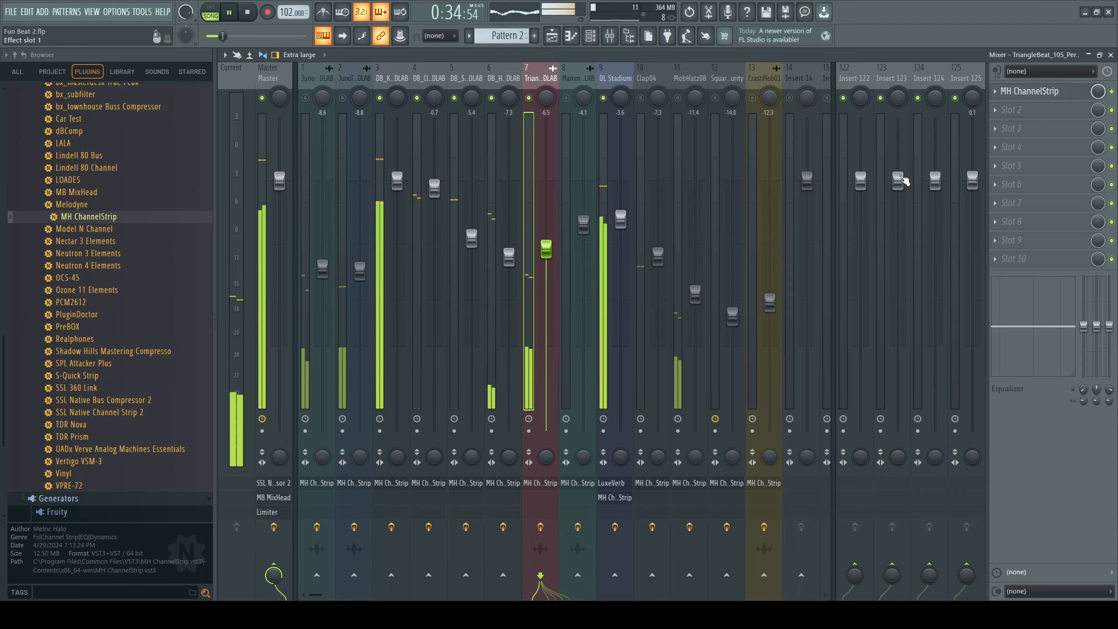
left_click_drag(438, 381, 393, 383)
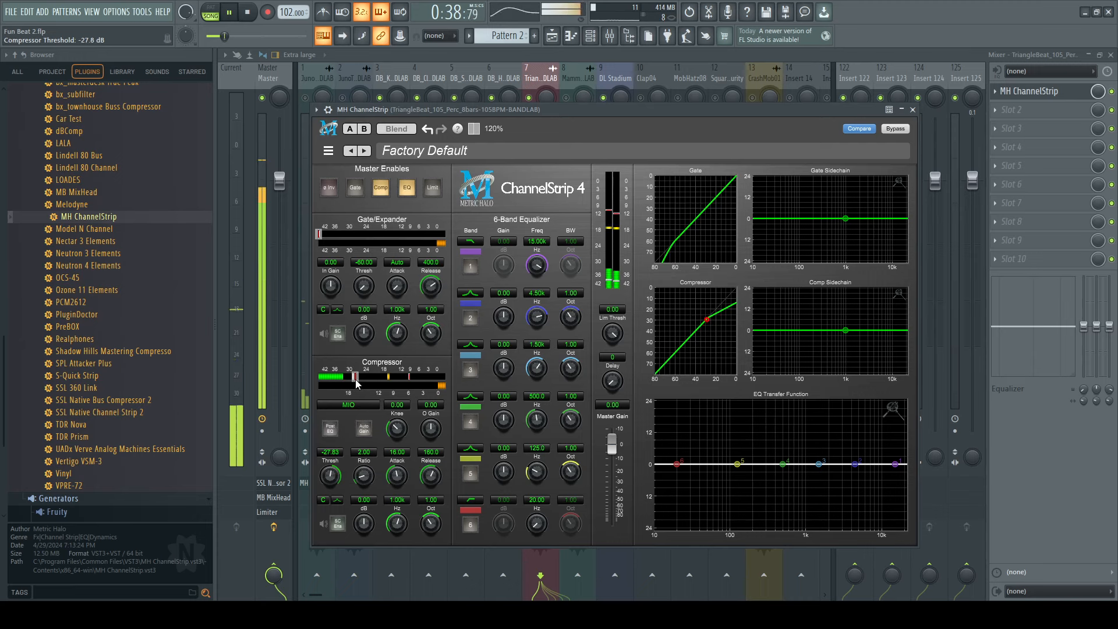
left_click(365, 430)
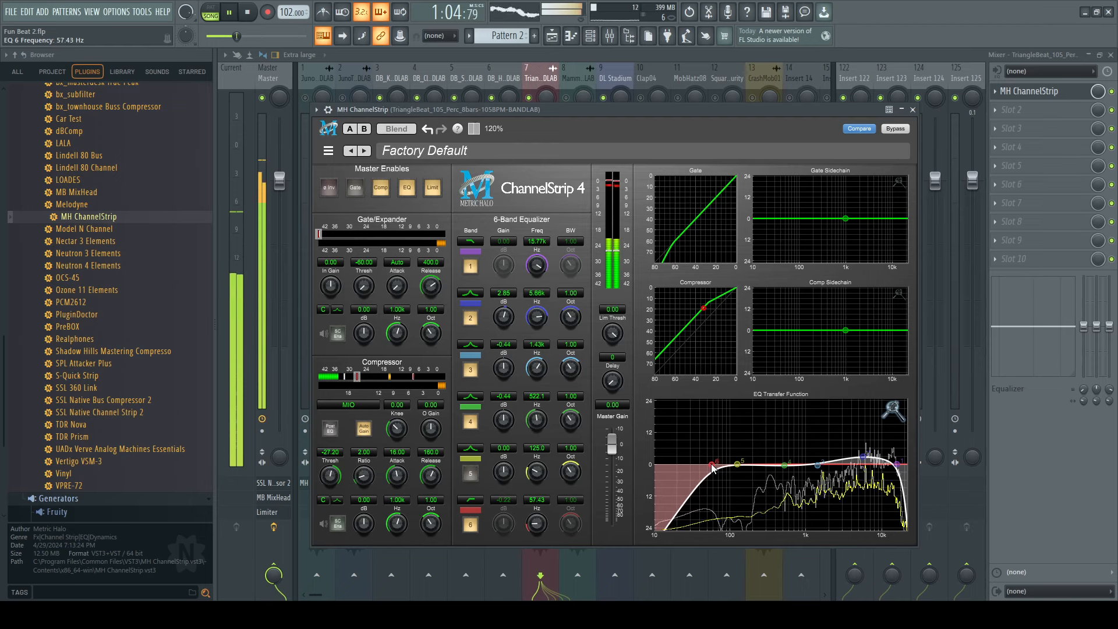
- Set the TriangleBeat track's fader to about -8.3 dB against the other drums and stop playback
left_click(913, 110)
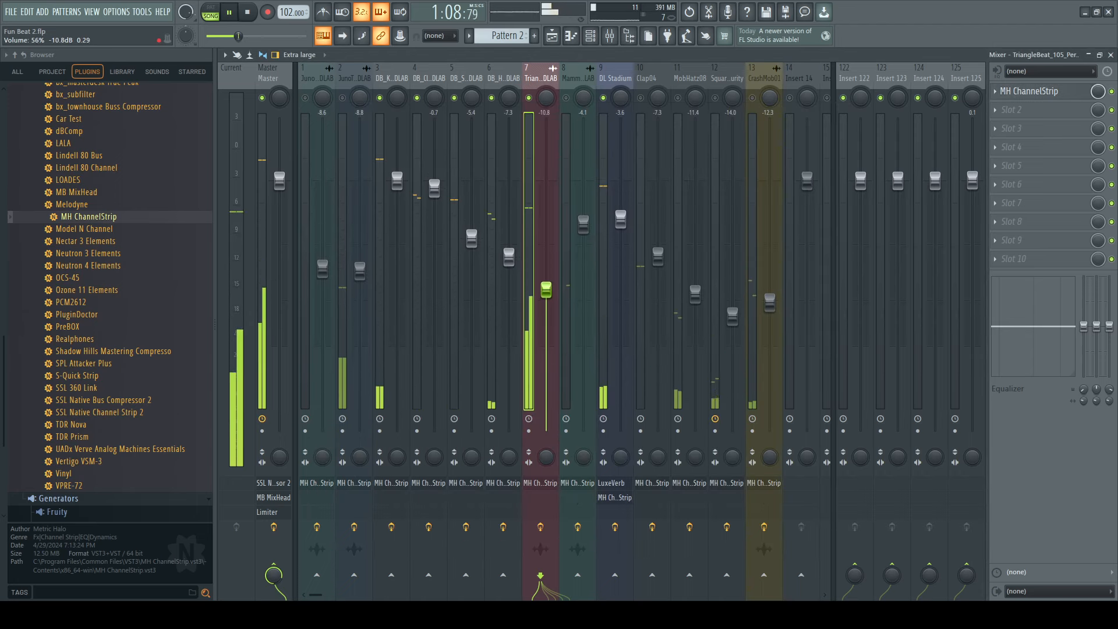
left_click_drag(545, 289, 546, 267)
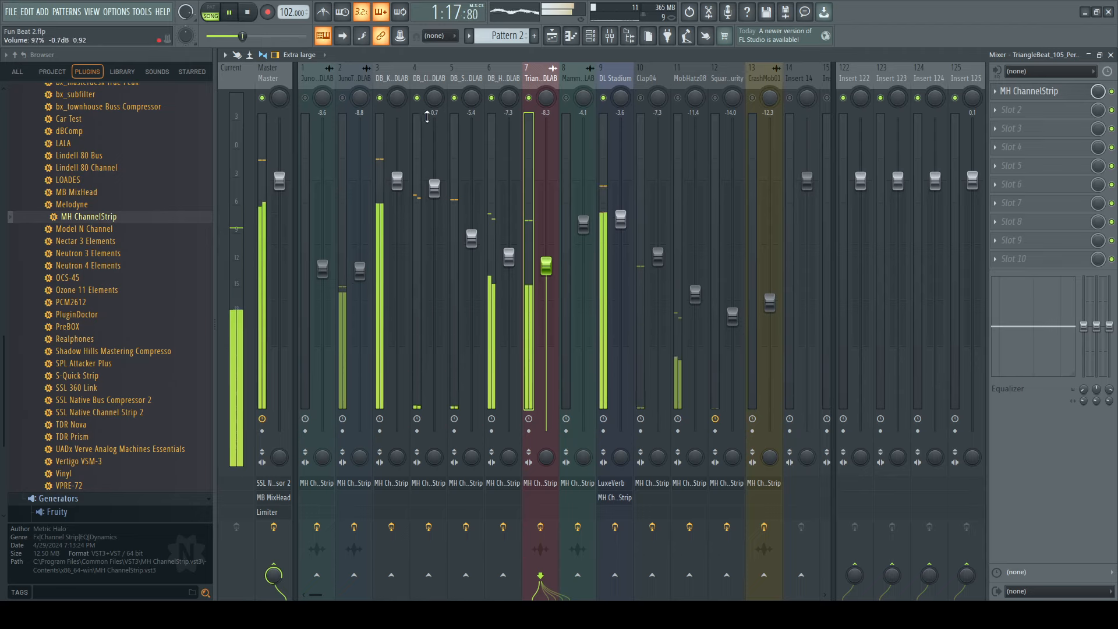
key("space")
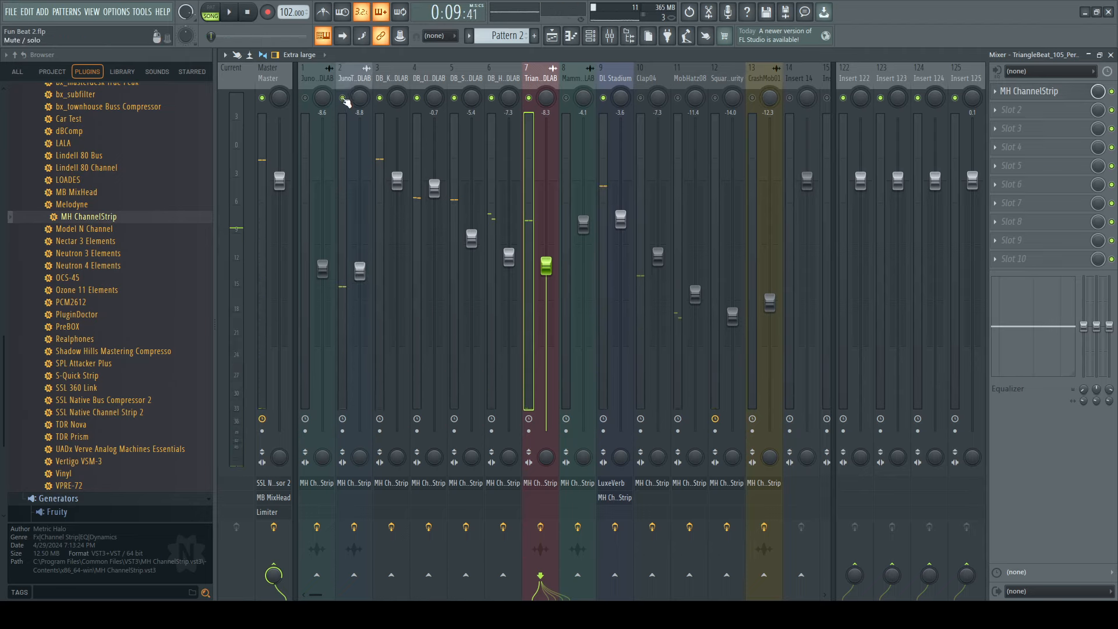
- Bring the JunoThump bass track into the playing mix and raise its fader to about -6.5 dB
left_click(345, 78)
key("space")
left_click_drag(360, 270, 360, 248)
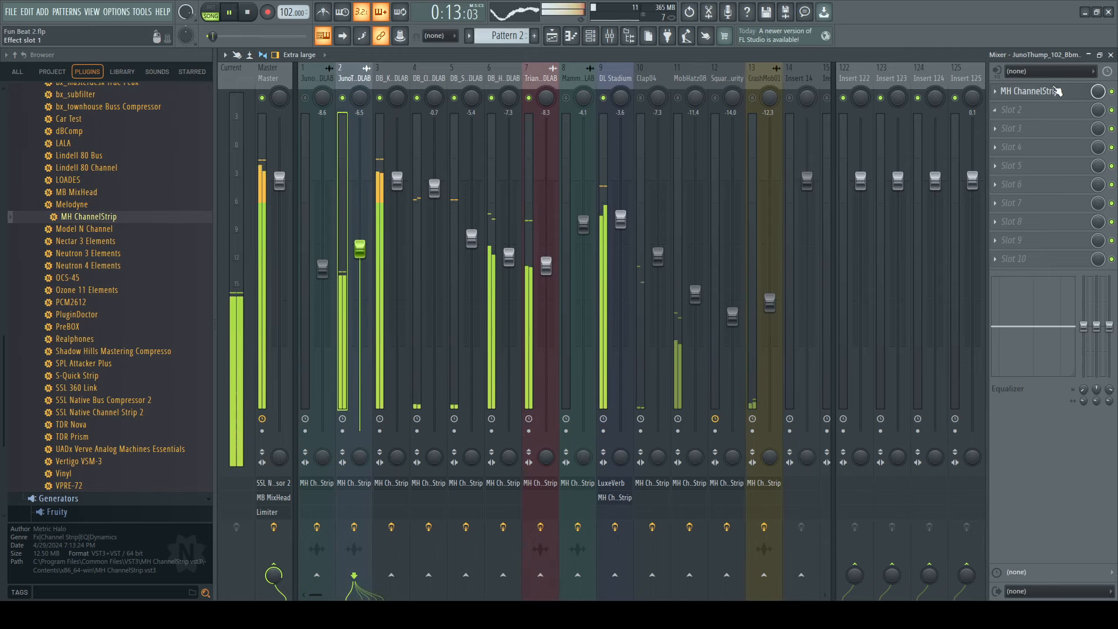
- Set the JunoThump bass's ChannelStrip compressor threshold to about -13.97 dB, with auto gain and limiter enabled
left_click(1057, 91)
left_click_drag(432, 378, 393, 378)
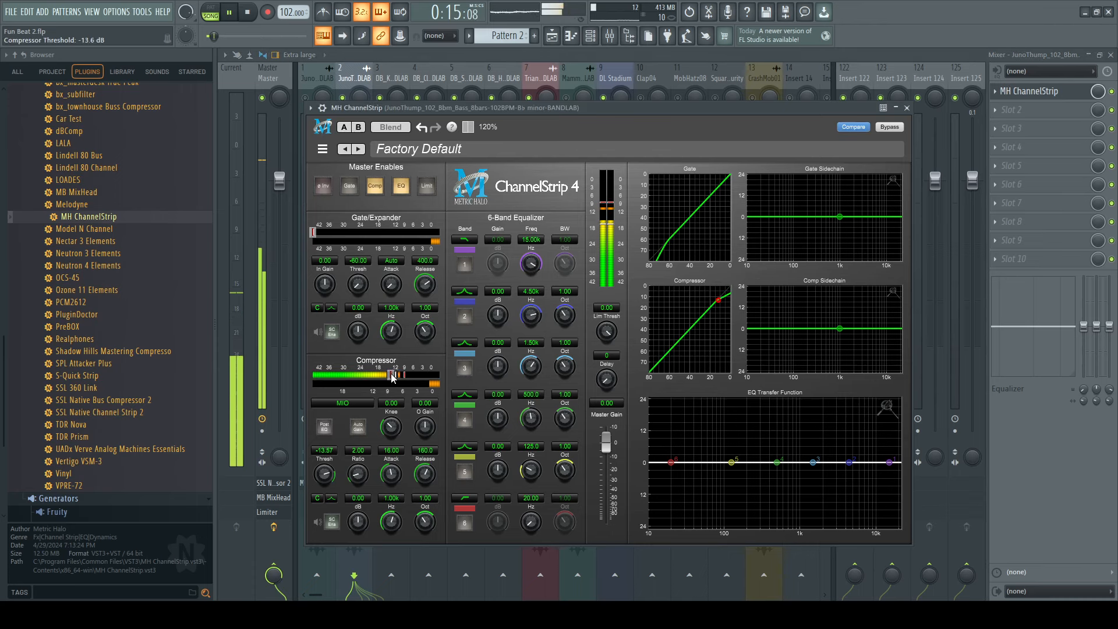
left_click(361, 431)
left_click(434, 186)
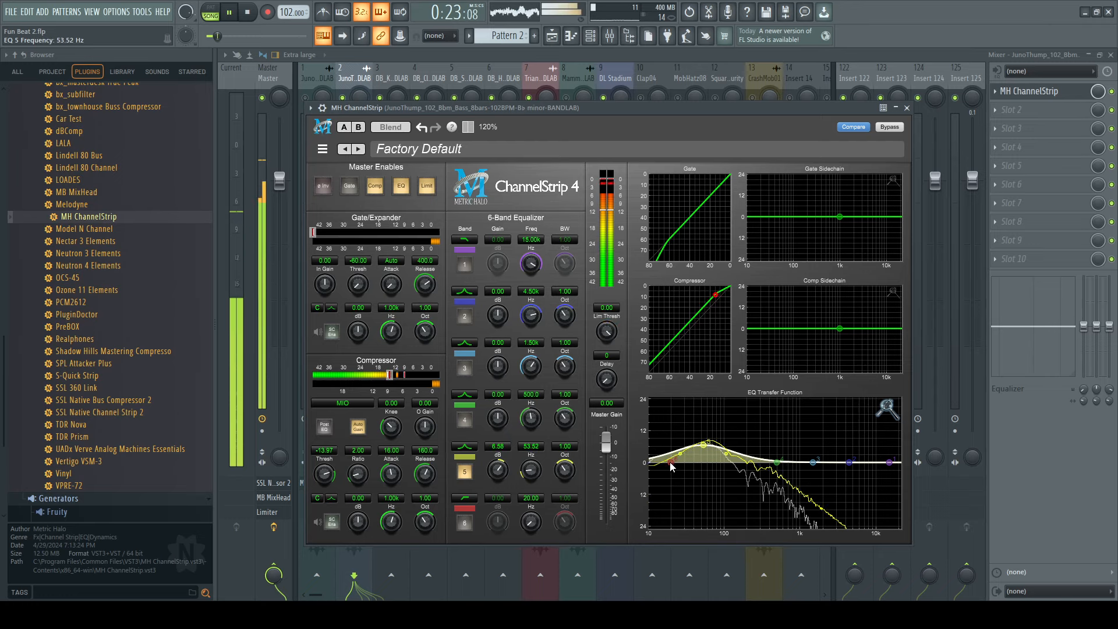
- Shape the bass's EQ with a 41.06 Hz filter, 6.8 dB at 54.47 Hz with 0.61-octave bandwidth, and 3.07 dB at 2.79 kHz
left_click_drag(694, 466, 709, 463)
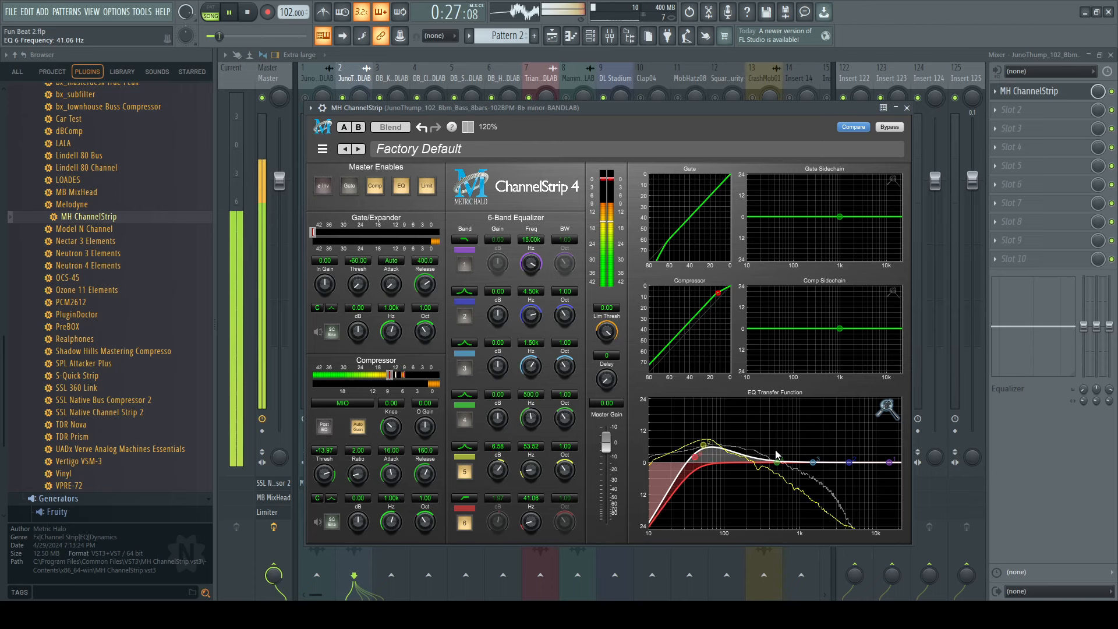
mouse_move(835, 457)
left_mouse_down()
mouse_move(848, 458)
mouse_move(838, 456)
left_mouse_up()
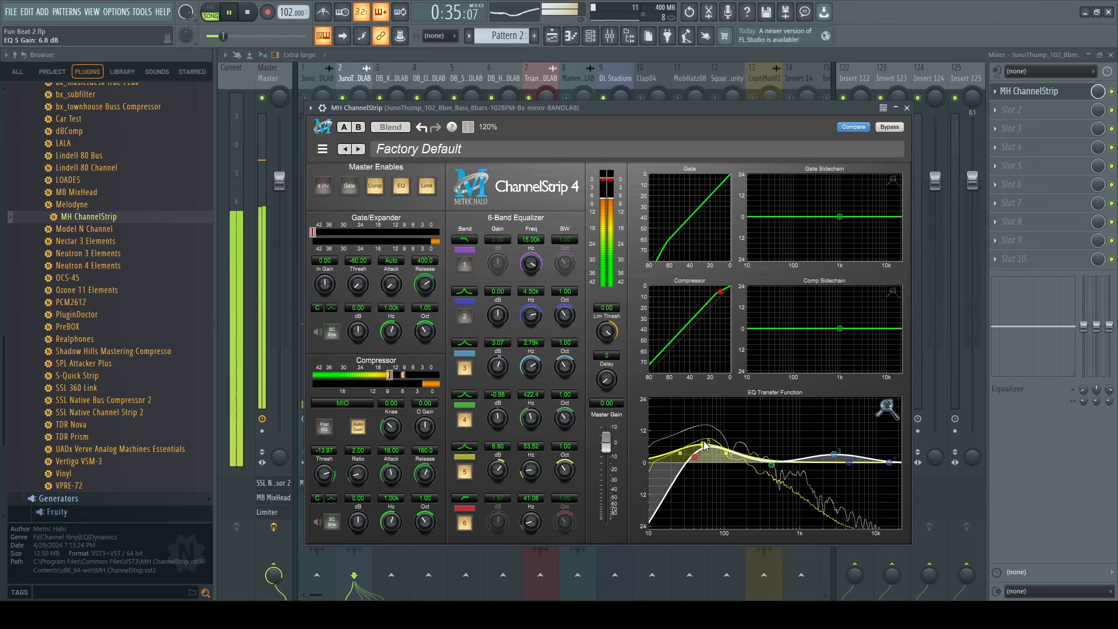
left_click_drag(704, 446, 706, 446)
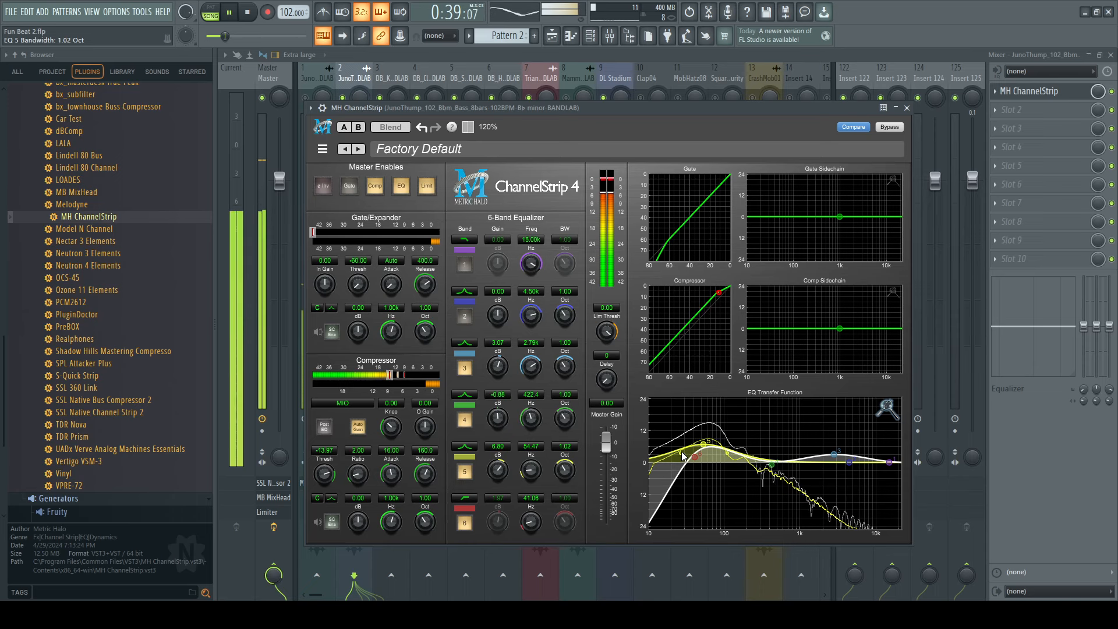
scroll(693, 458, "down", 3)
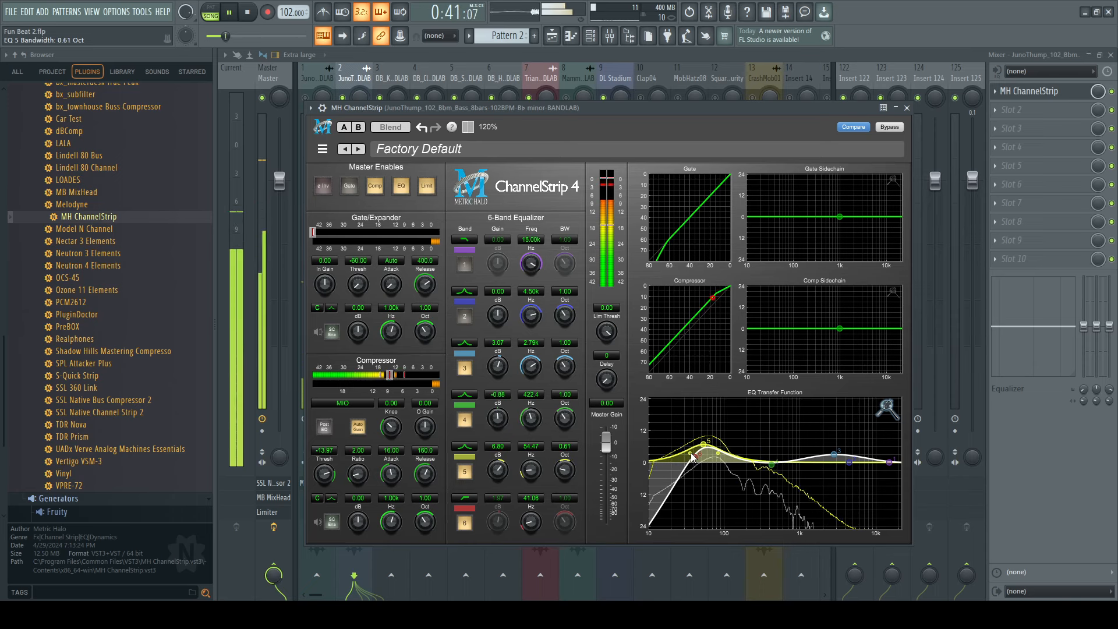
- Finish the JunoThump bass's EQ and balance its fader in the replayed mix at about -6.1 dB
left_click_drag(691, 454, 689, 454)
left_click(907, 108)
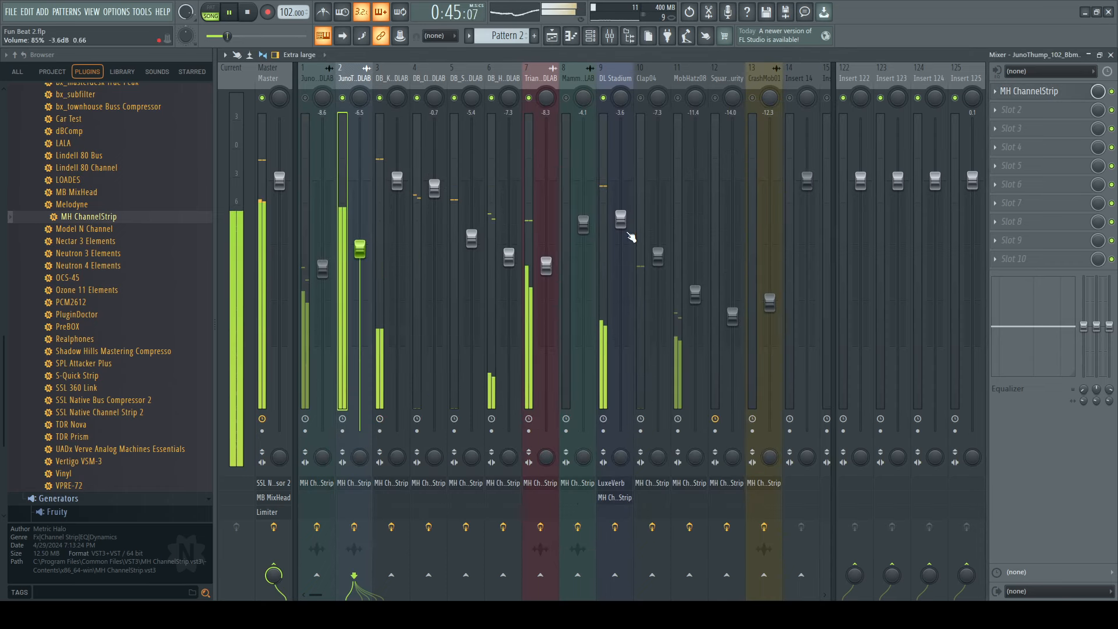
mouse_move(361, 249)
left_mouse_down()
mouse_move(360, 275)
mouse_move(360, 244)
left_mouse_up()
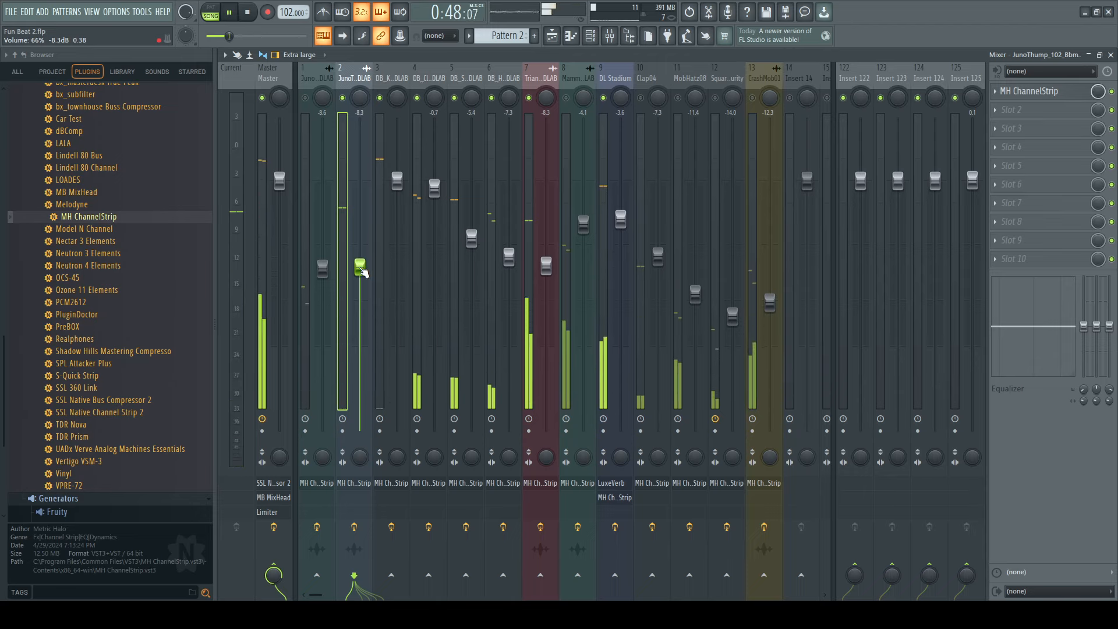
key("space")
key("space")
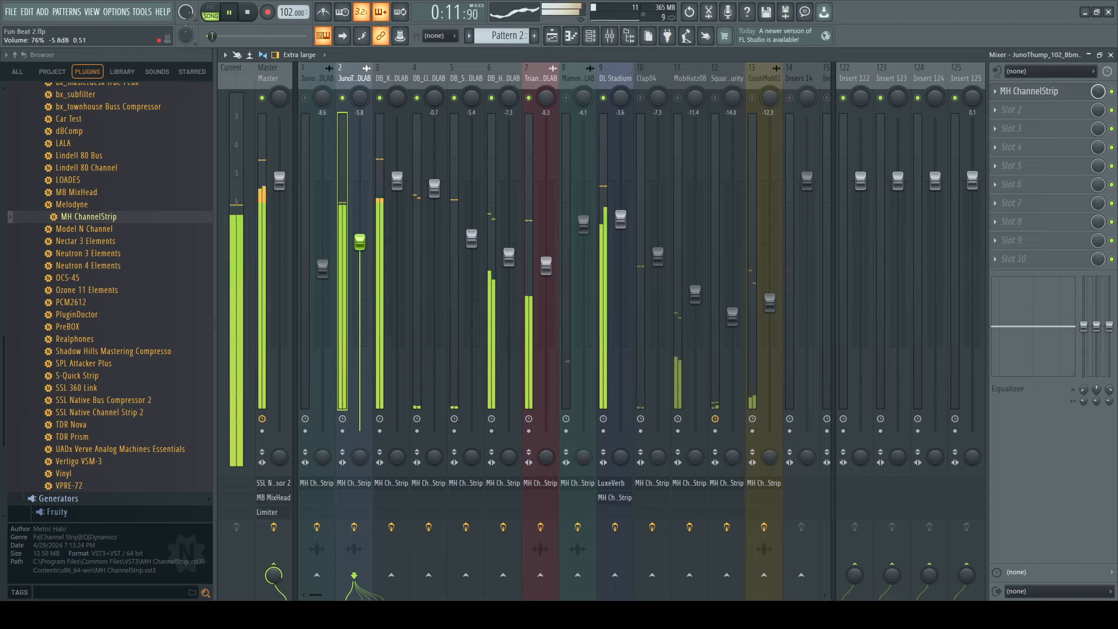
left_click_drag(360, 243, 360, 246)
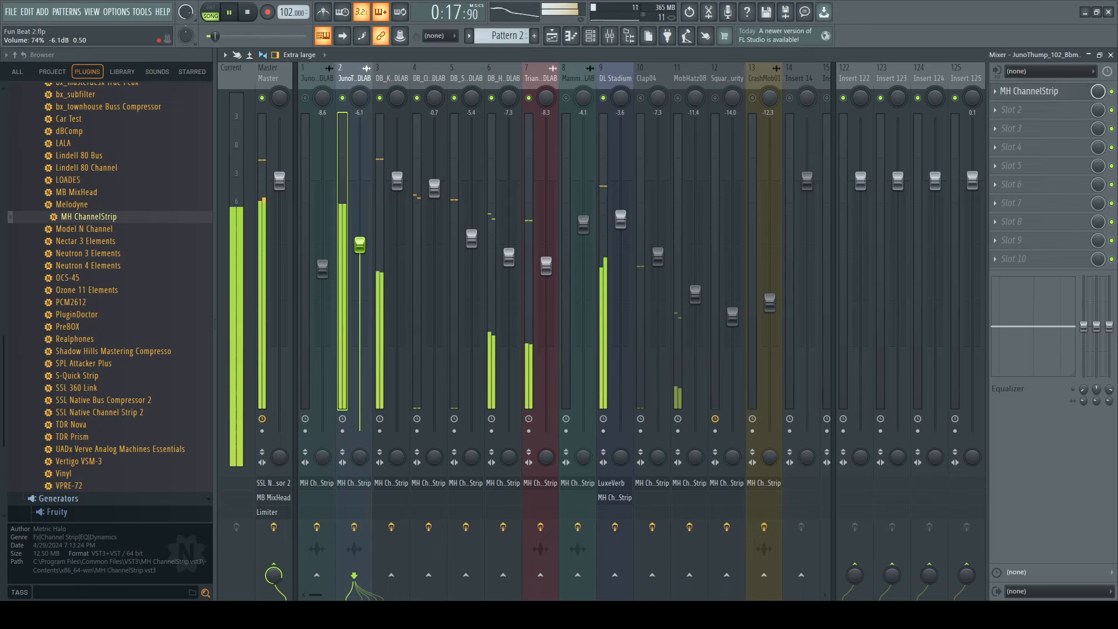
- Set the gain of the Fruity Limiter on the master track to -0.7 dB
left_click(272, 73)
left_click(1063, 129)
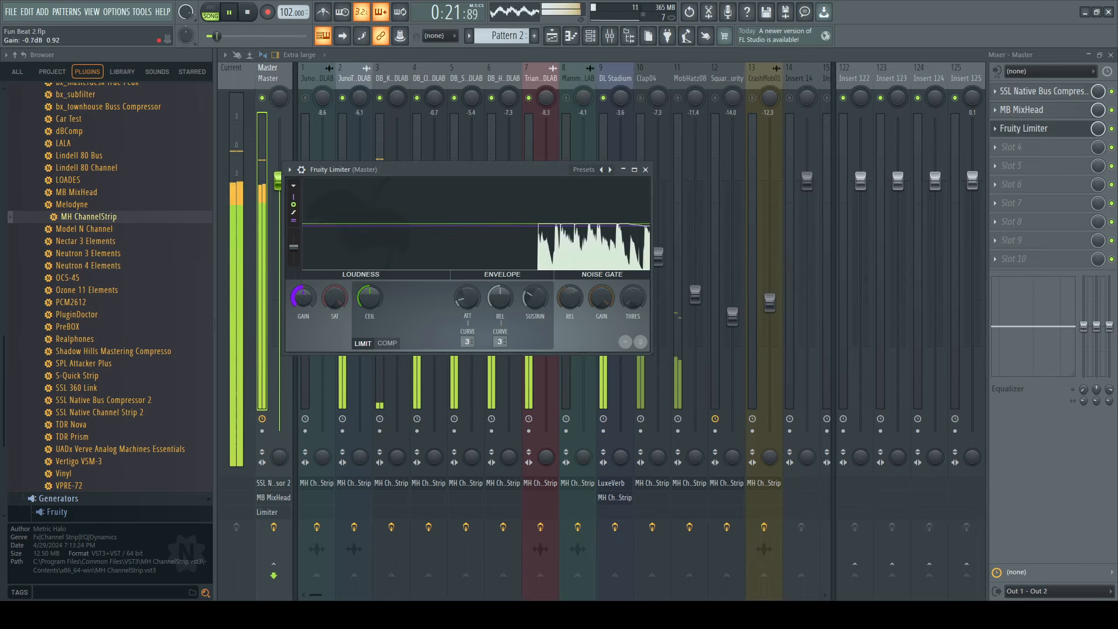
left_click(646, 169)
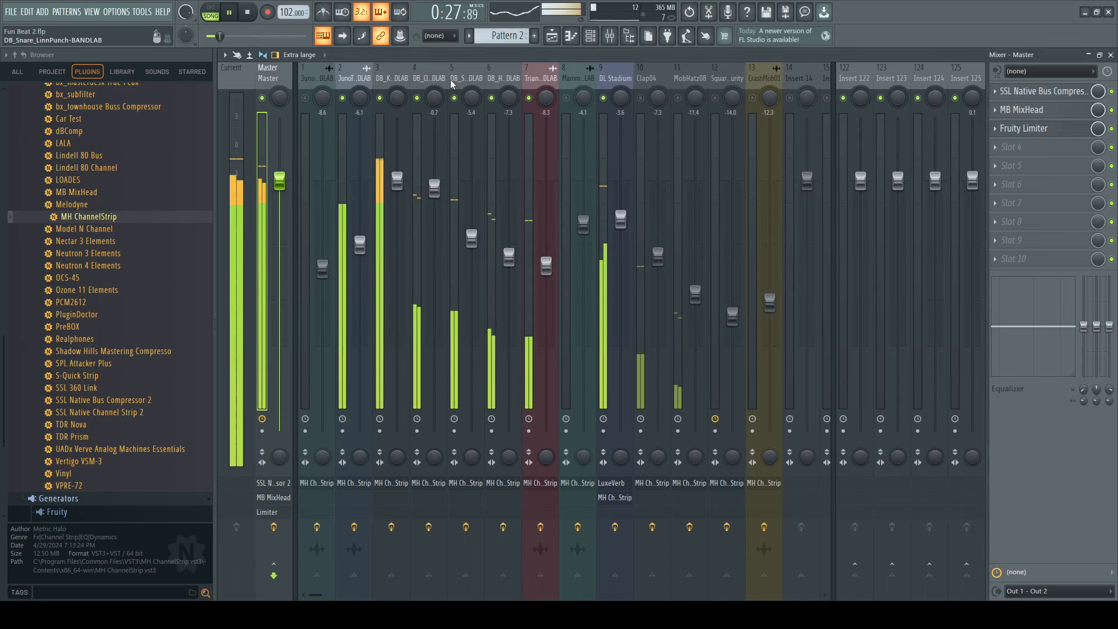
- Bring the MobHatz08 track into the mix and set its ChannelStrip compressor threshold to -30.39 dB, with auto gain and limiter enabled
left_click(683, 105)
left_click(680, 101)
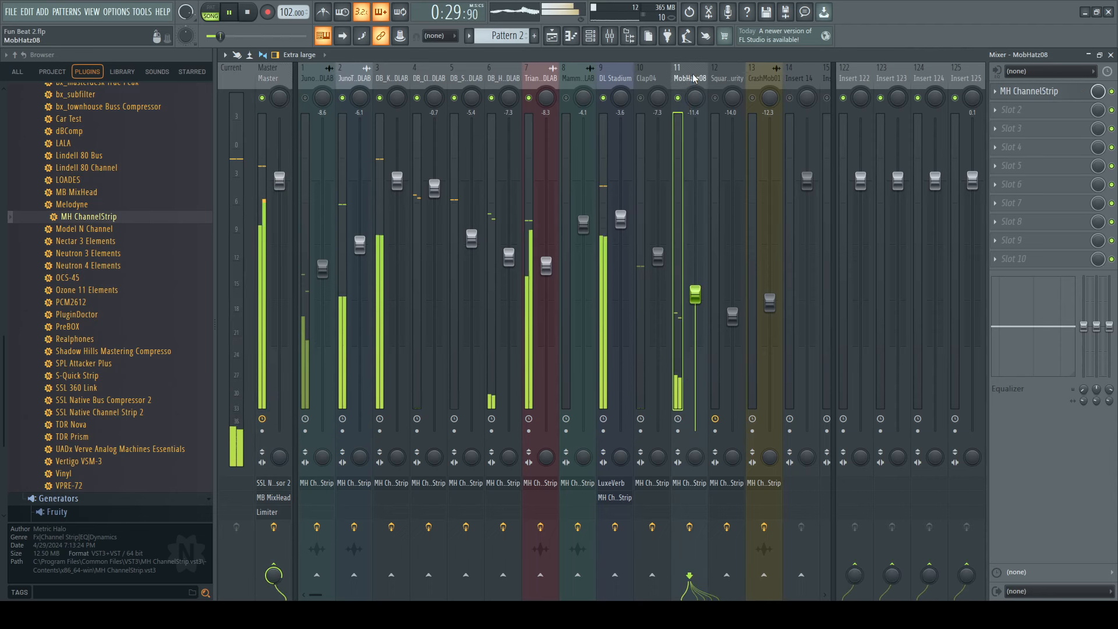
left_click(1070, 90)
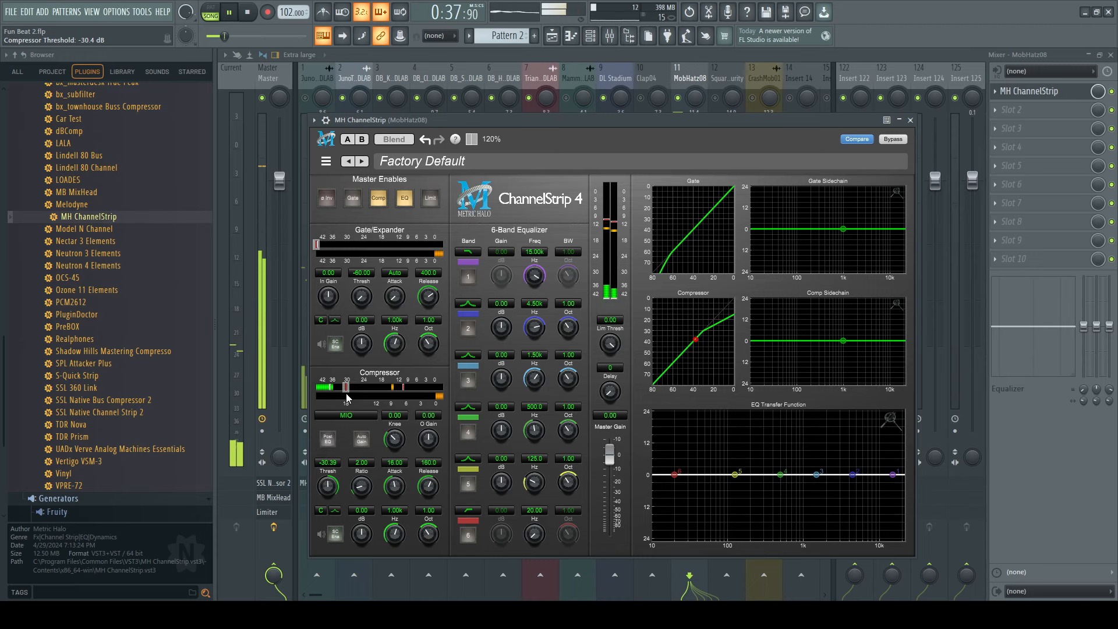
left_click(364, 442)
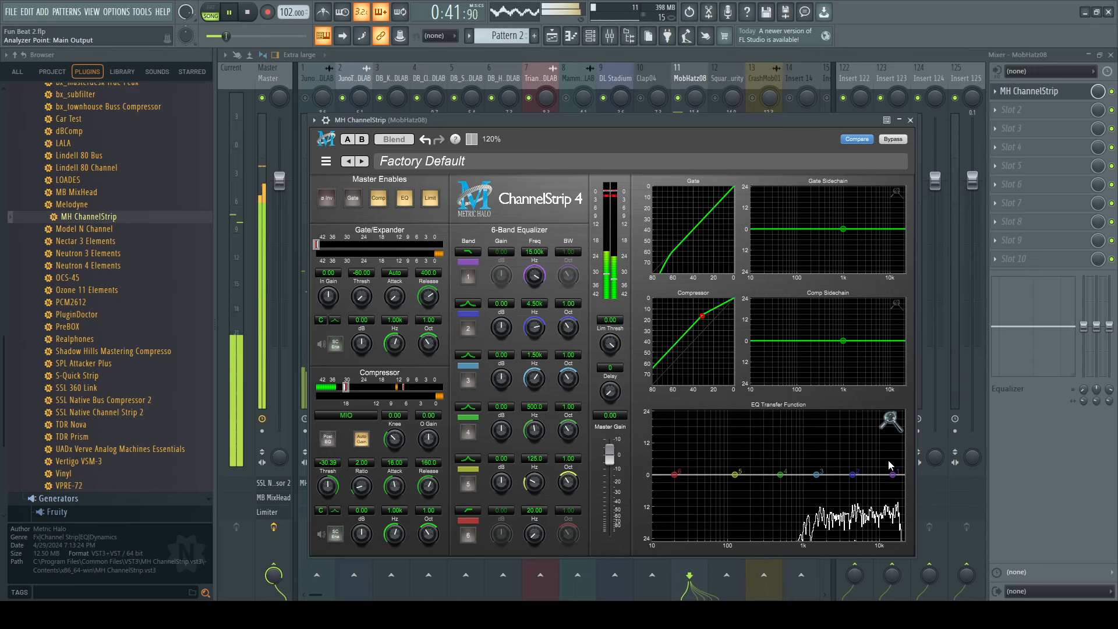
- Shape the MobHatz08 EQ with an 18.16 kHz high cut, a 934.9 Hz low cut and a 2.65 dB boost at 5.97 kHz
left_click_drag(893, 475, 862, 475)
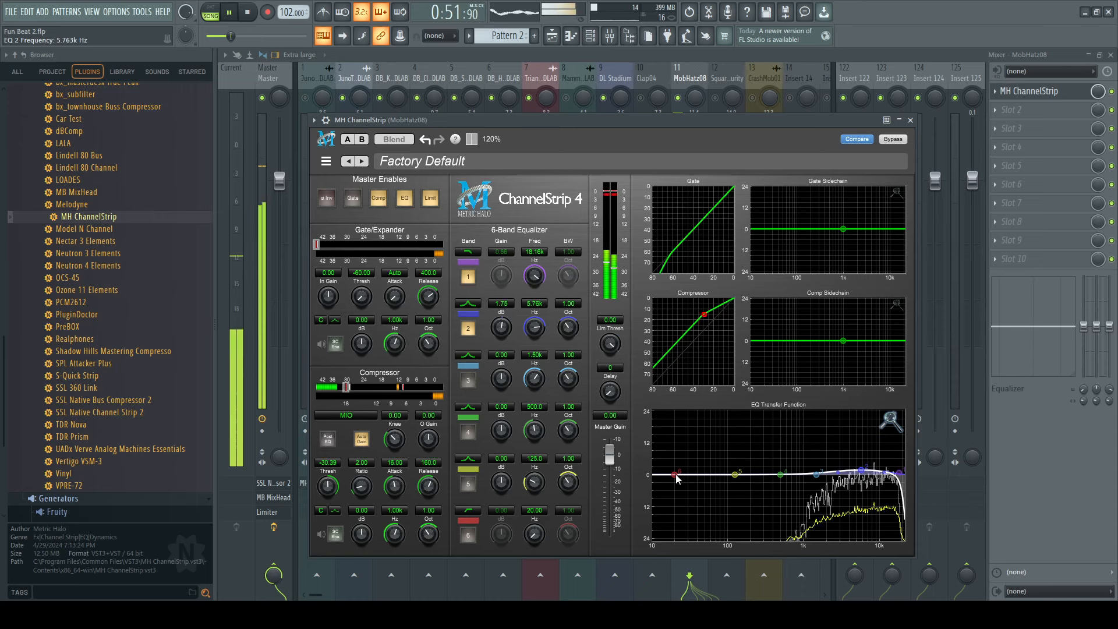
left_click_drag(675, 476, 809, 480)
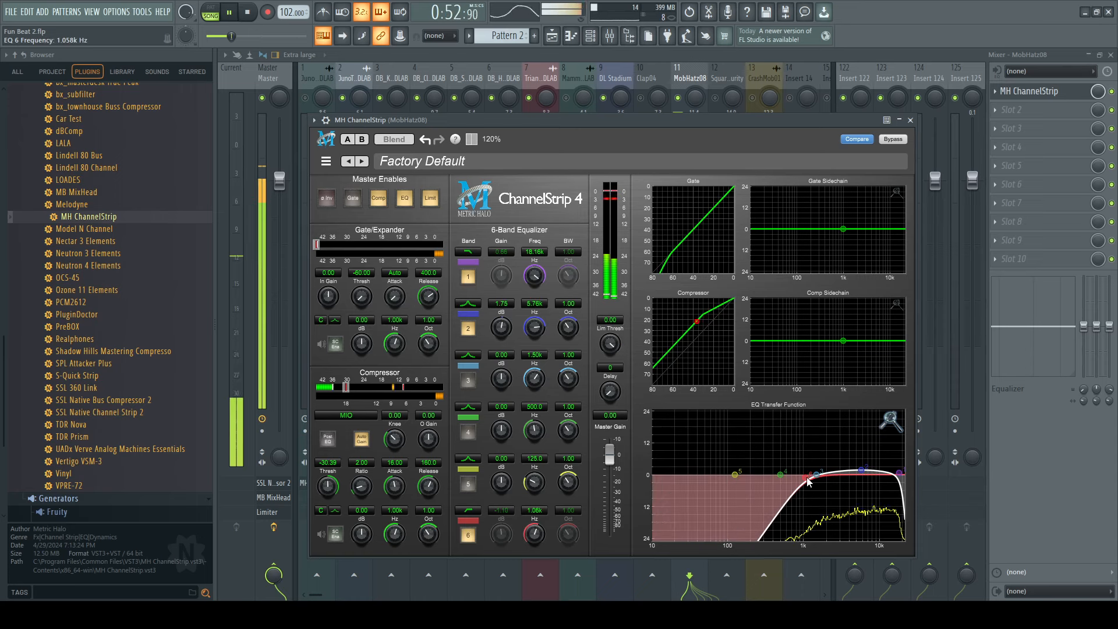
left_click(861, 472)
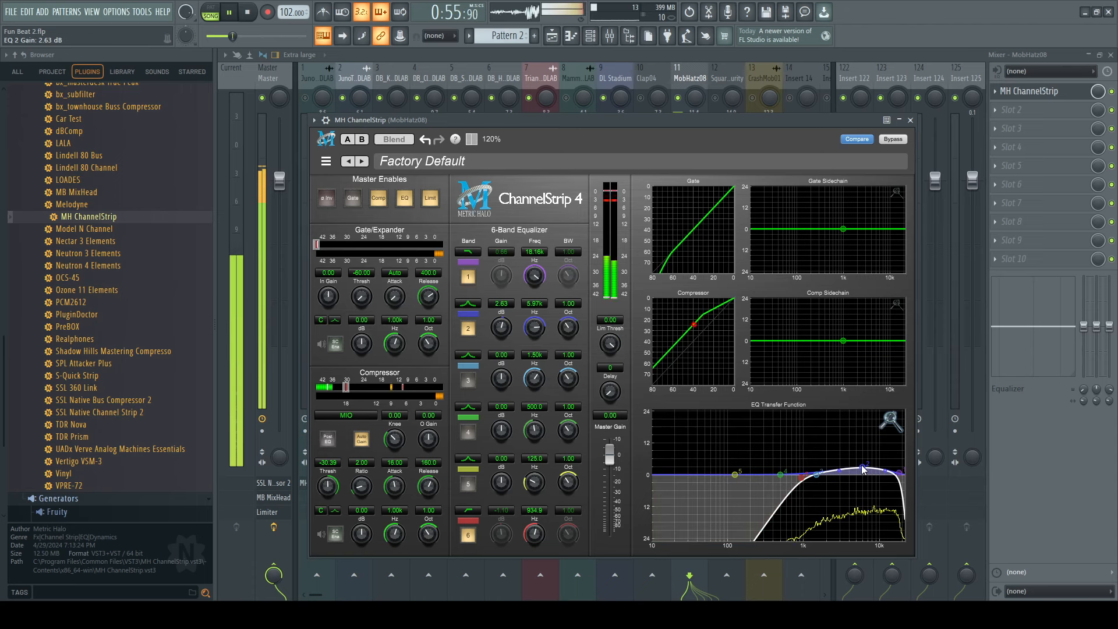
left_click(910, 120)
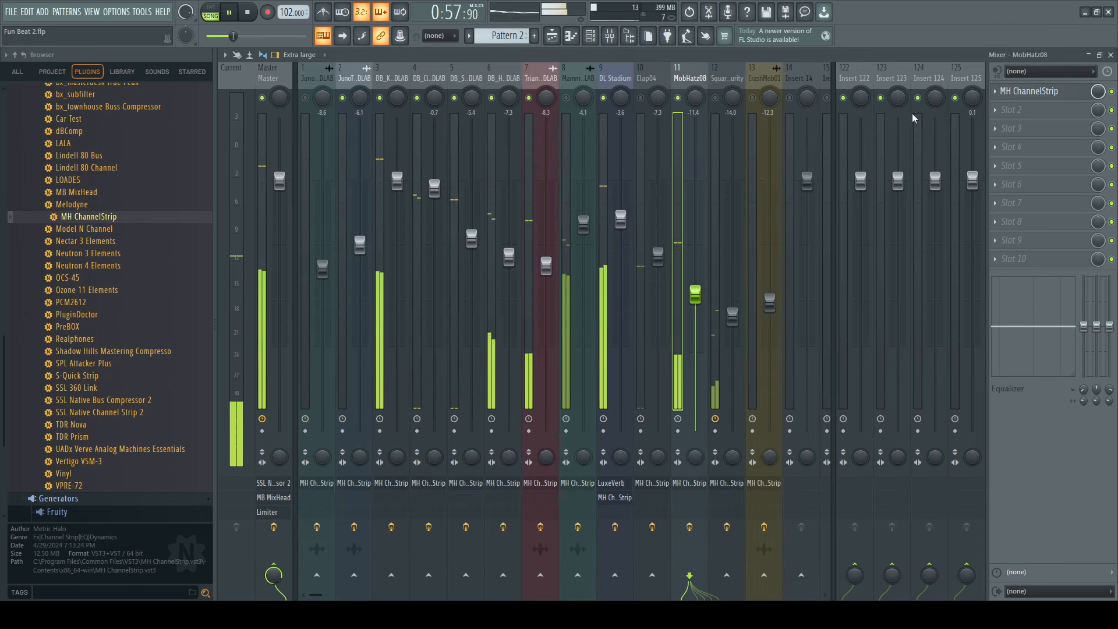
- Recheck the MobHatz08 ChannelStrip and raise the track's fader to about -9.5 dB
mouse_move(696, 295)
left_mouse_down()
mouse_move(696, 336)
mouse_move(696, 293)
left_mouse_up()
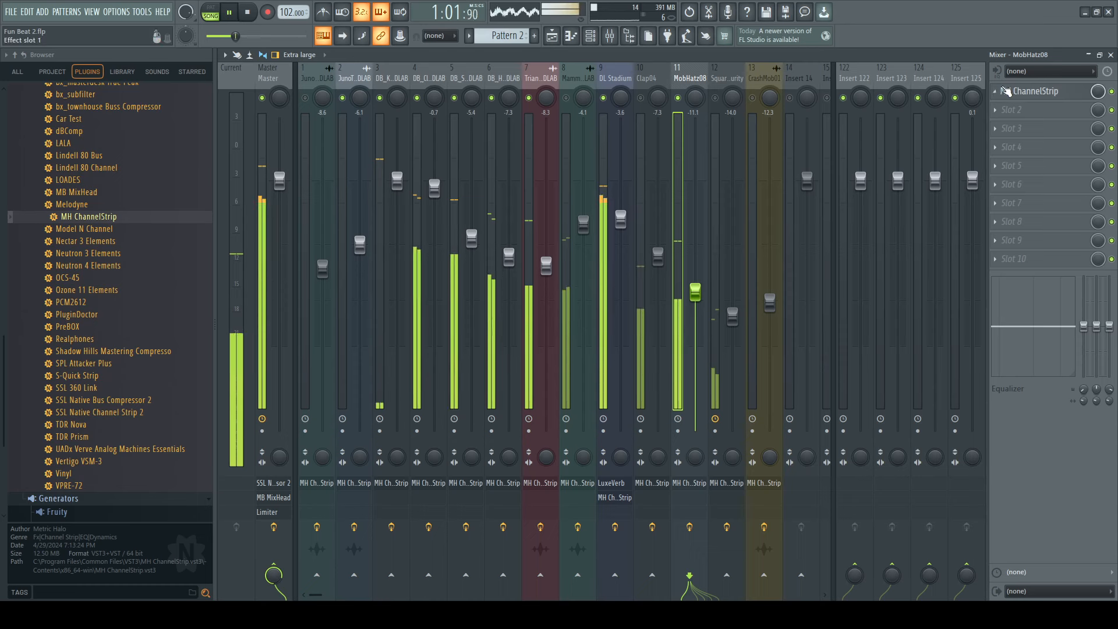
left_click(1007, 91)
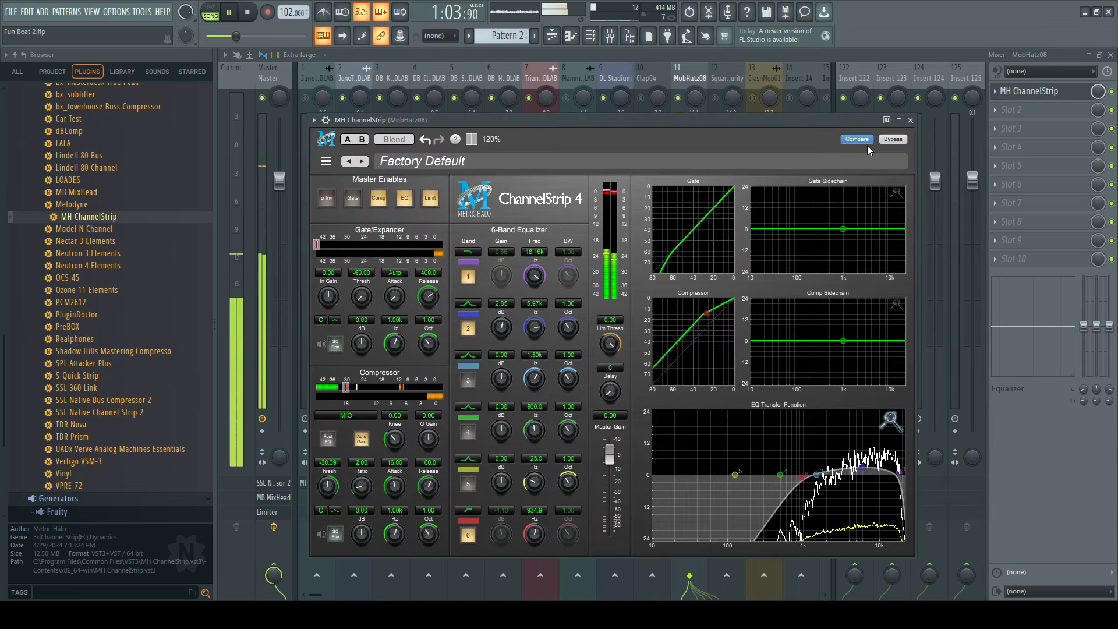
left_click(911, 120)
left_click_drag(695, 288, 696, 277)
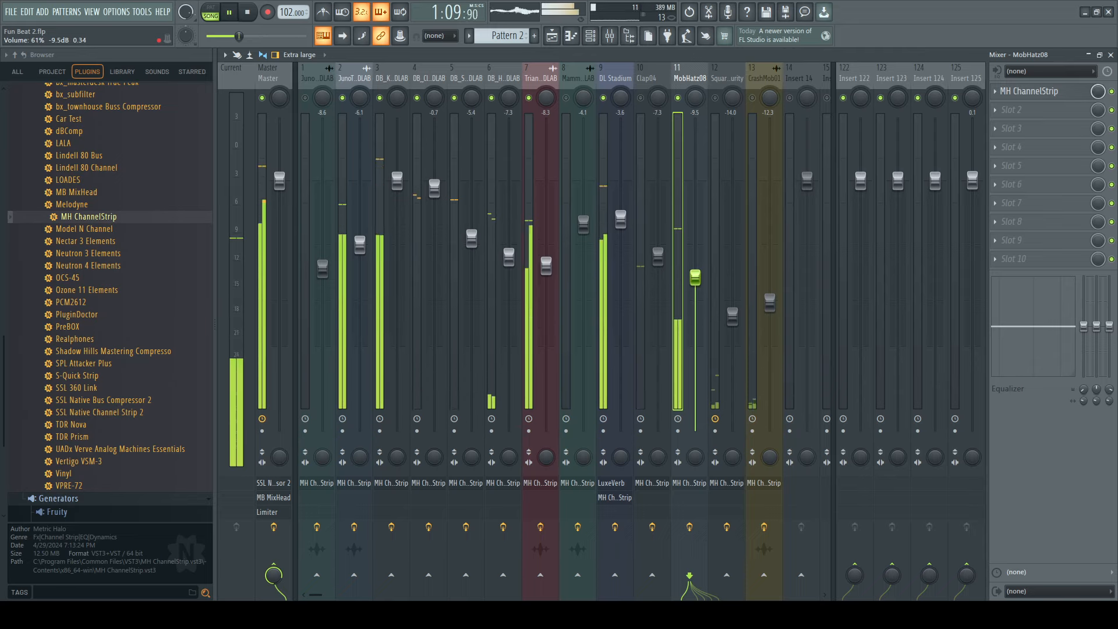
left_click_drag(695, 276, 696, 277)
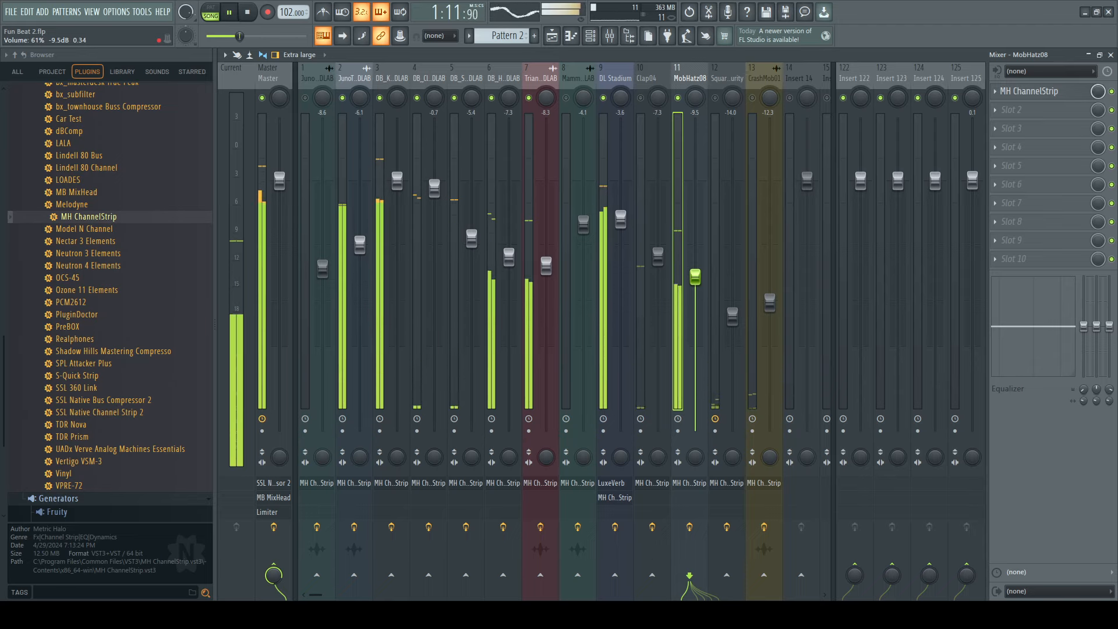
- Bring the Clap04 track into the mix and set its ChannelStrip compressor threshold to -22.12 dB, with auto gain and limiter enabled
left_click(643, 100)
left_click(641, 99)
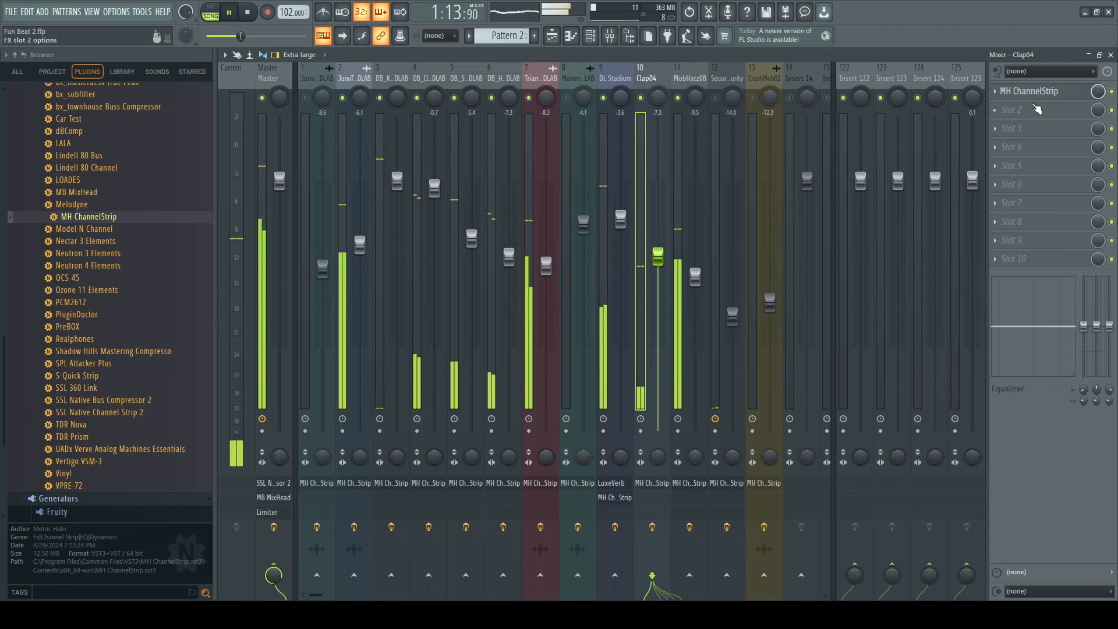
left_click(1044, 92)
left_click_drag(429, 381, 363, 382)
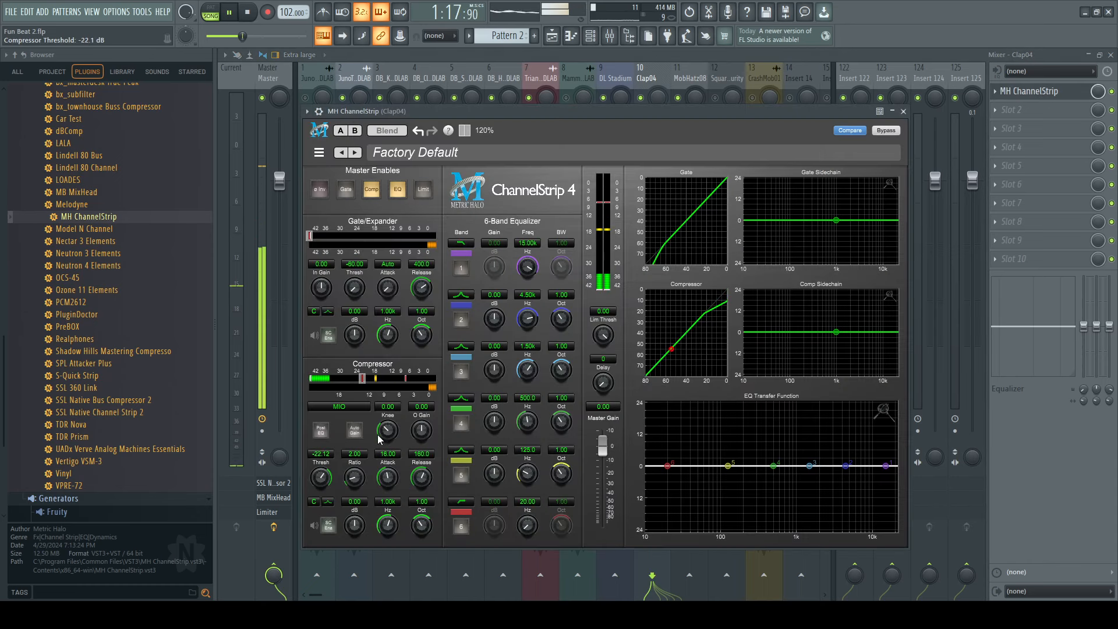
left_click(356, 431)
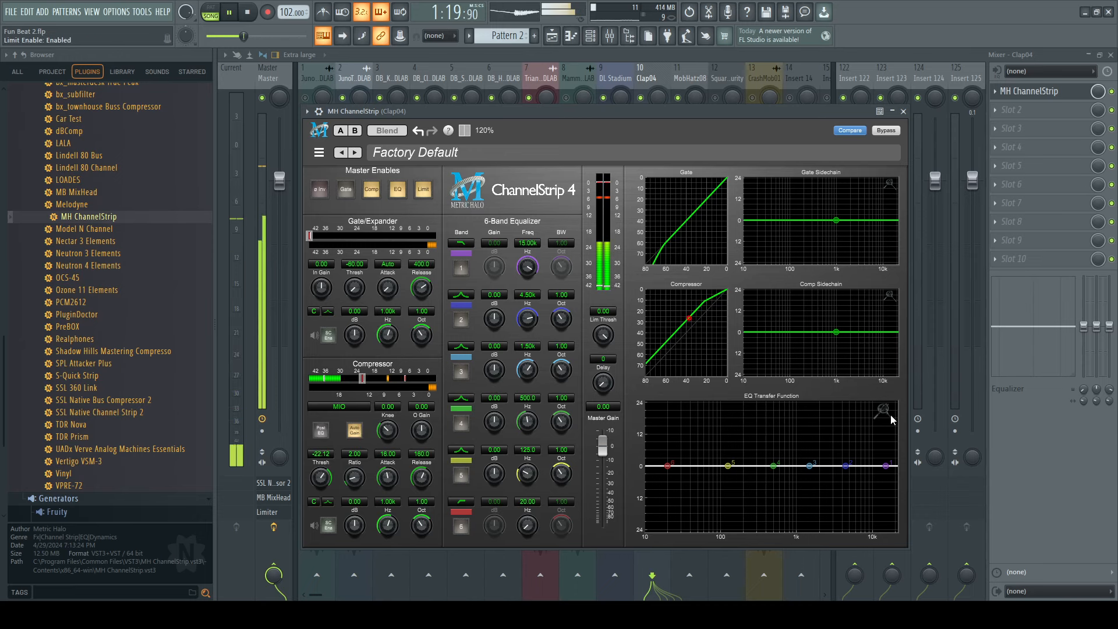
- Shape the Clap04 EQ with a 16.05 kHz high cut, 157.1 Hz low cut, 2.63 dB at 6.08 kHz and -1.97 dB at 1.38 kHz
left_click_drag(884, 468, 887, 468)
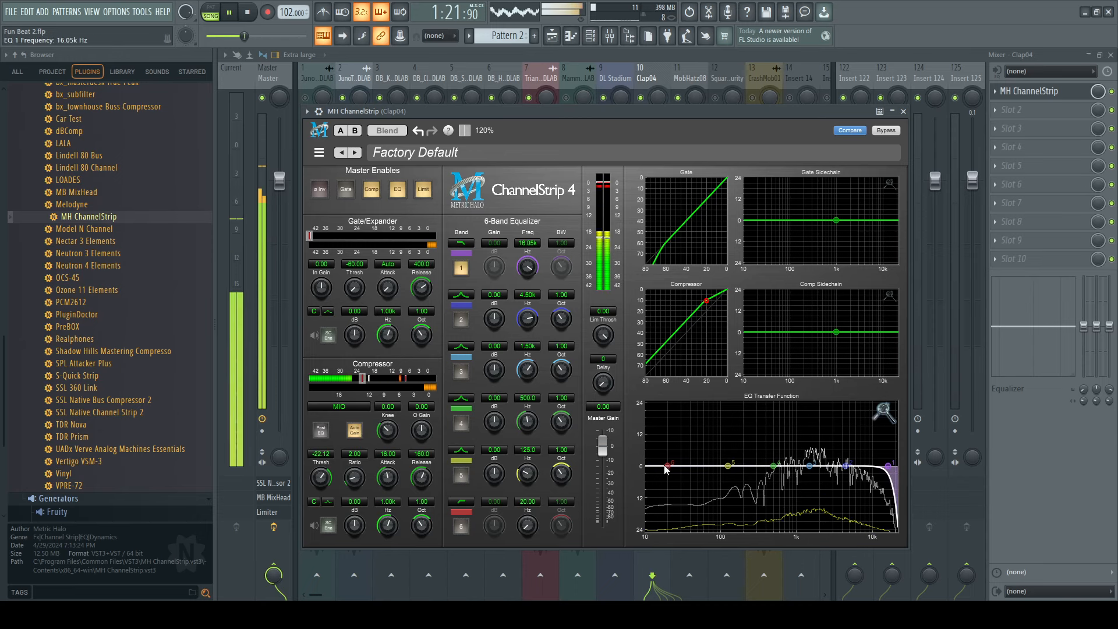
left_click_drag(666, 468, 733, 469)
left_click_drag(846, 465, 776, 471)
left_click_drag(856, 460, 861, 459)
left_click(903, 112)
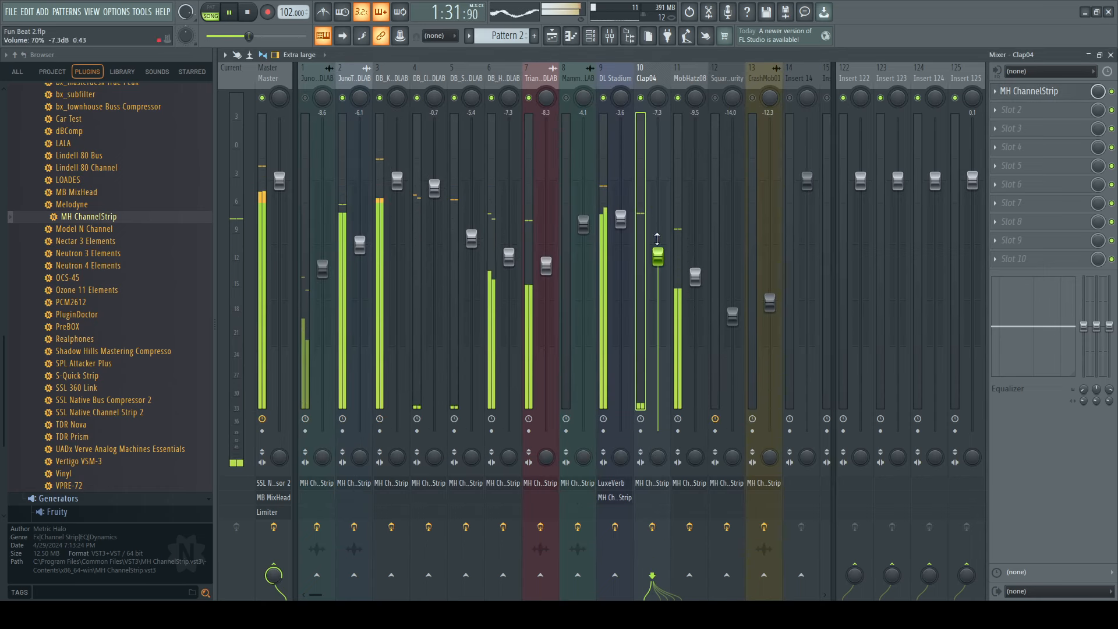
- Refine the Clap04 EQ with a 165.7 Hz low cut and -2.41 dB at 286.4 Hz, and set its fader to about -7.0 dB
left_click_drag(657, 239, 657, 238)
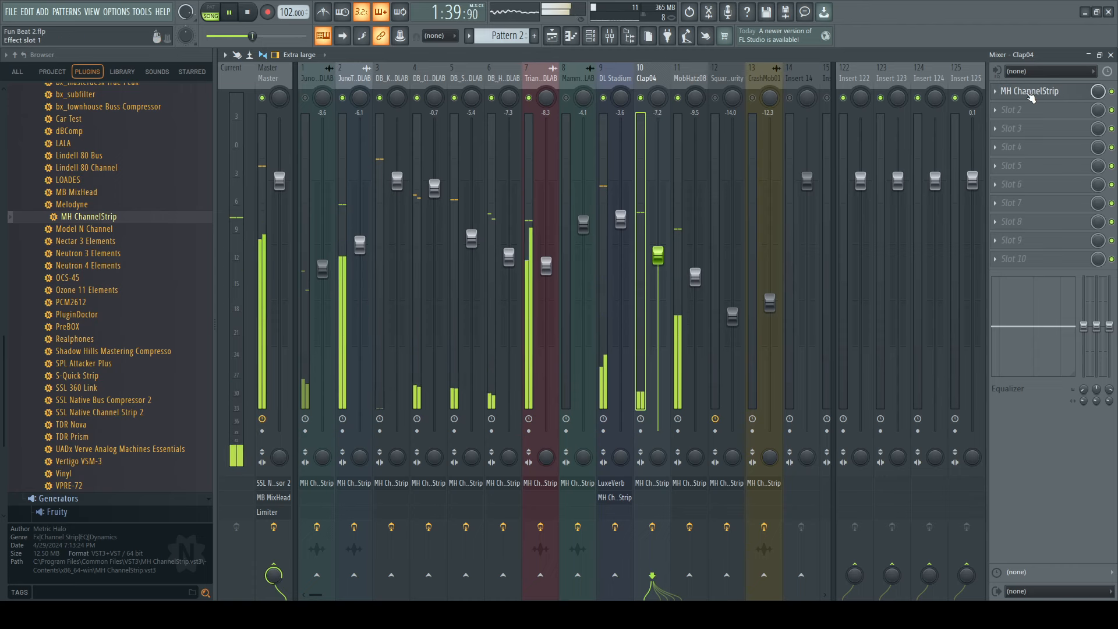
left_click(1032, 94)
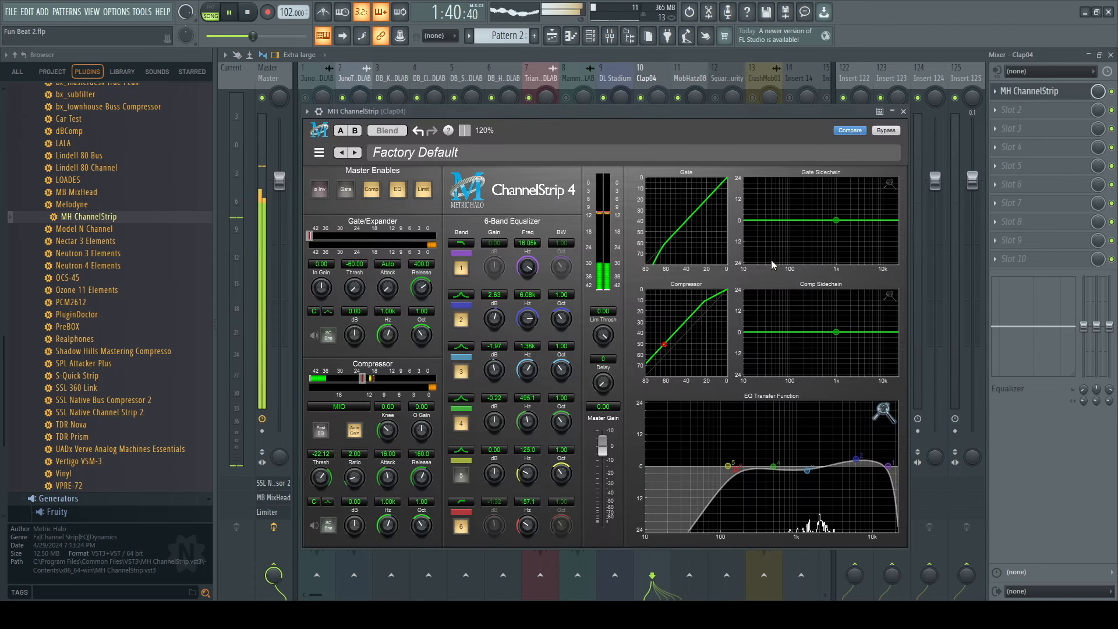
left_click_drag(737, 469, 755, 473)
left_click(728, 467)
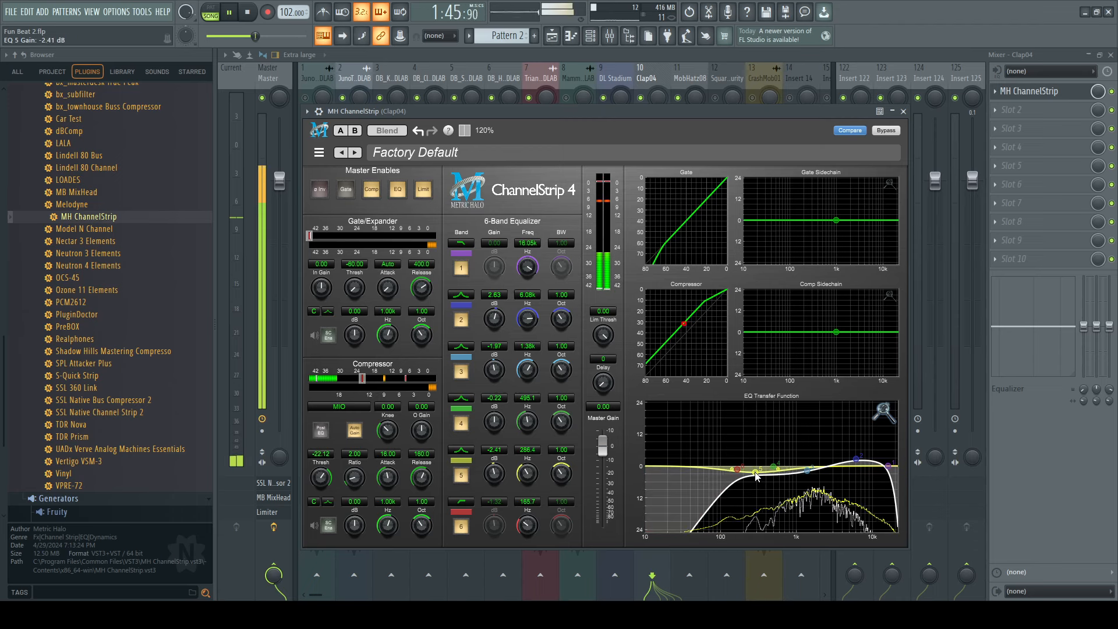
left_click(903, 111)
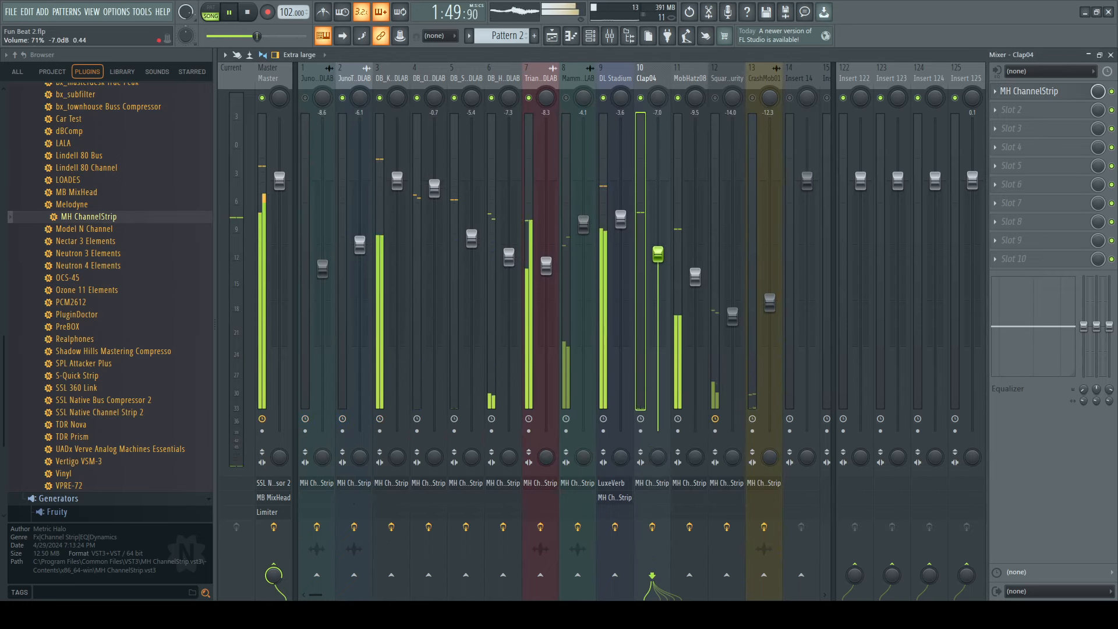
key("space")
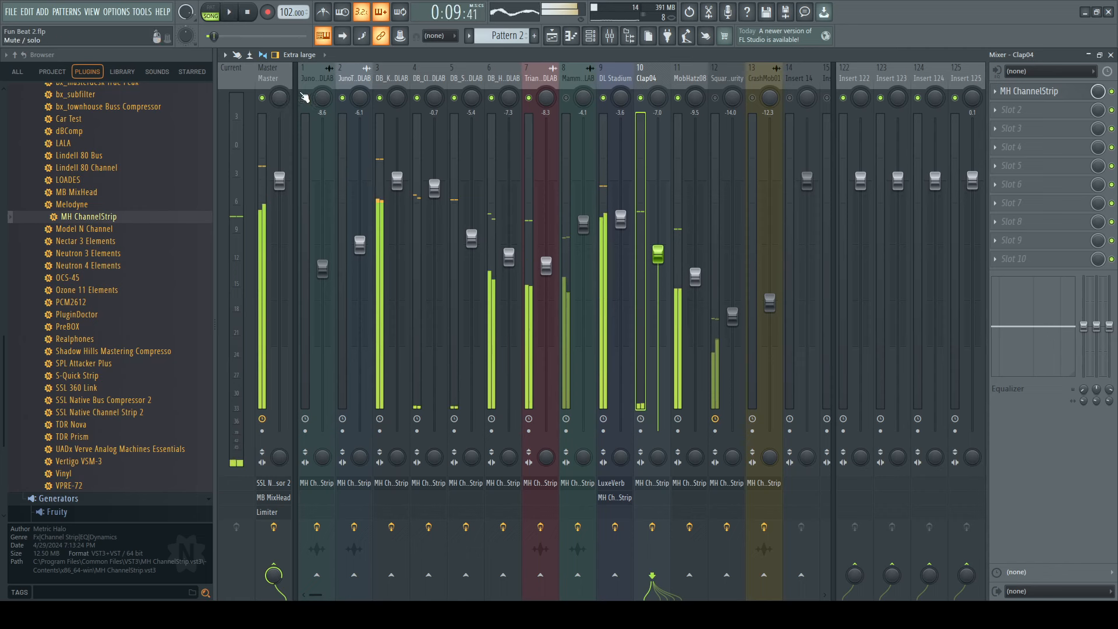
- Play the arrangement from bar 13 with the JunoChords track in the mix and raise its fader to about -5.1 dB
left_click(309, 84)
left_click(1111, 54)
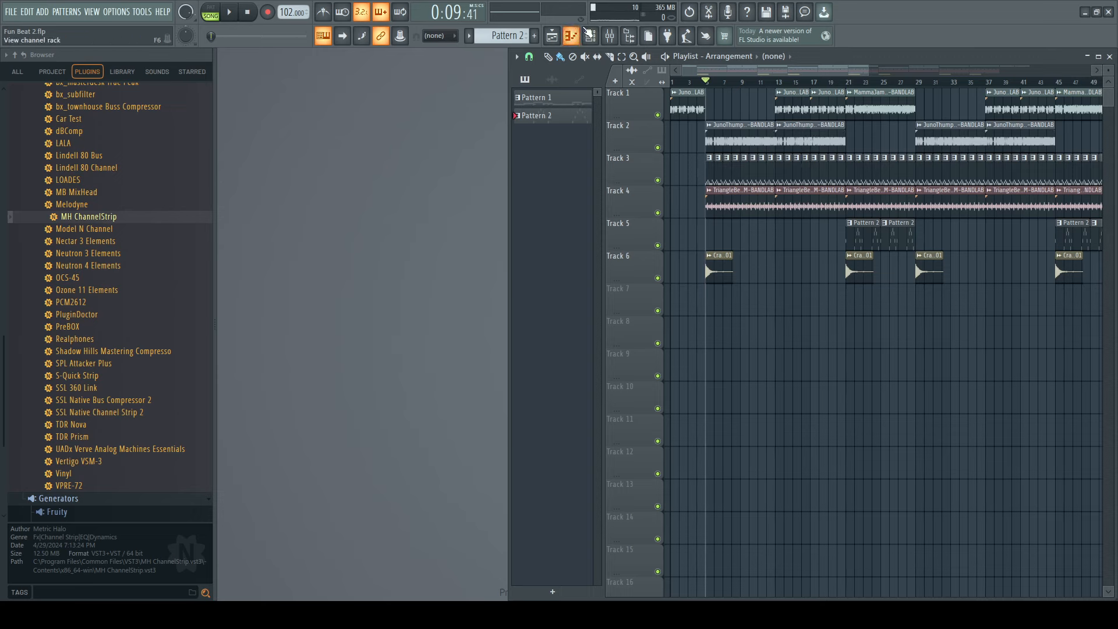
left_click(588, 35)
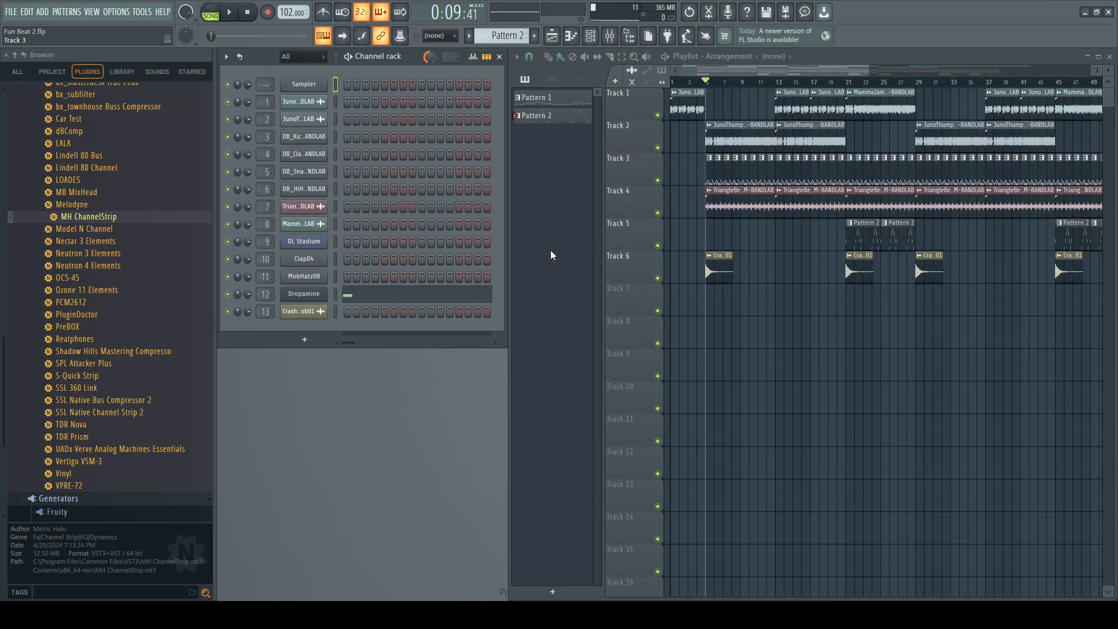
left_click(611, 36)
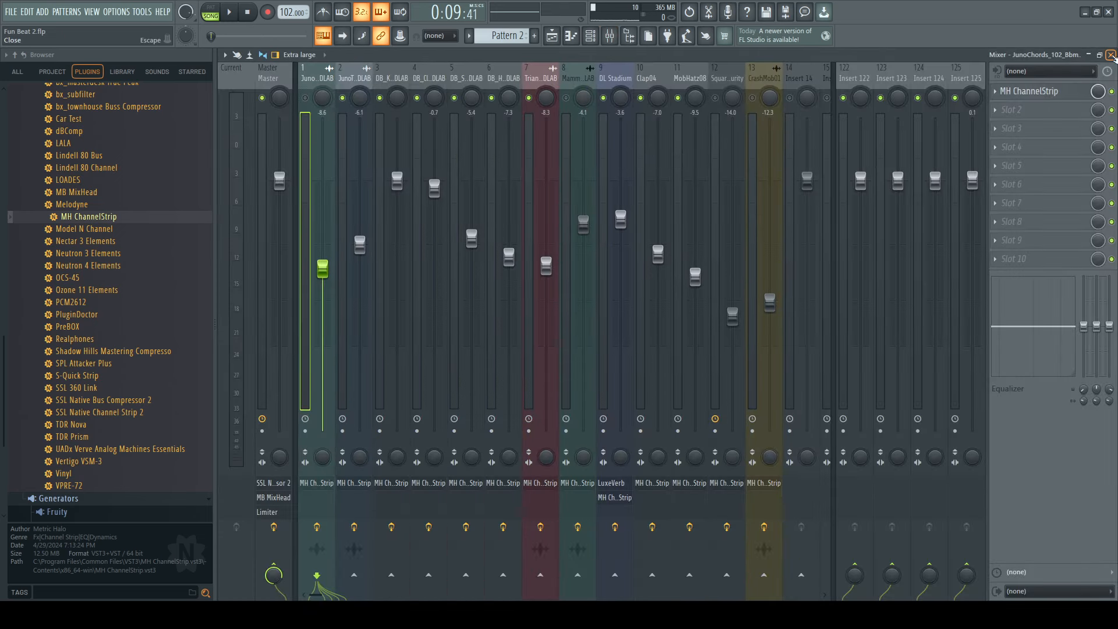
left_click(1111, 55)
left_click(781, 85)
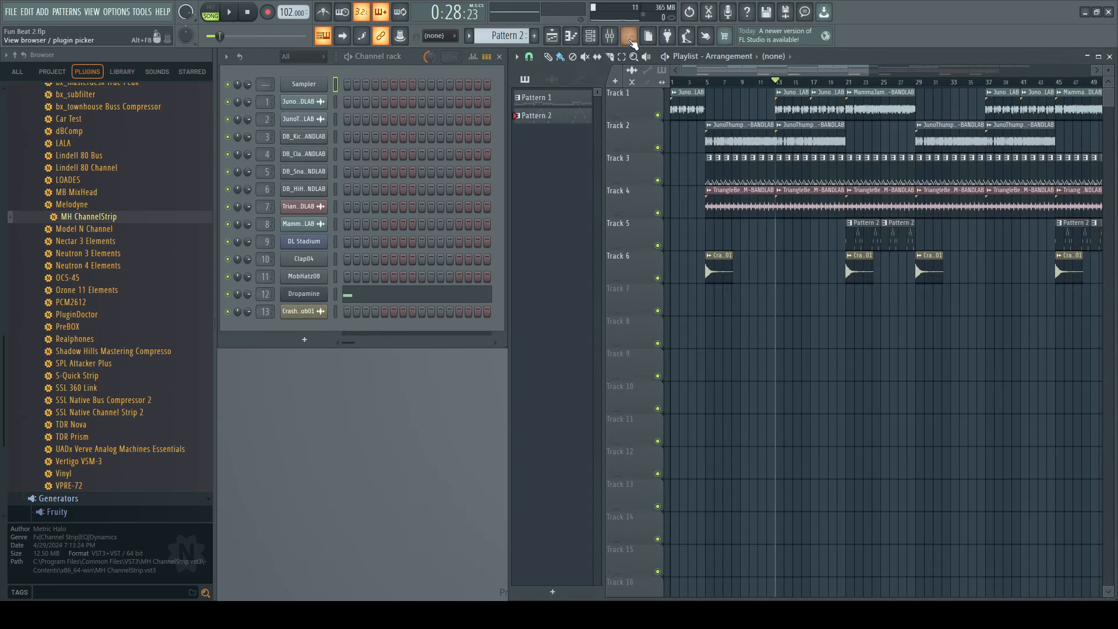
left_click(611, 36)
key("space")
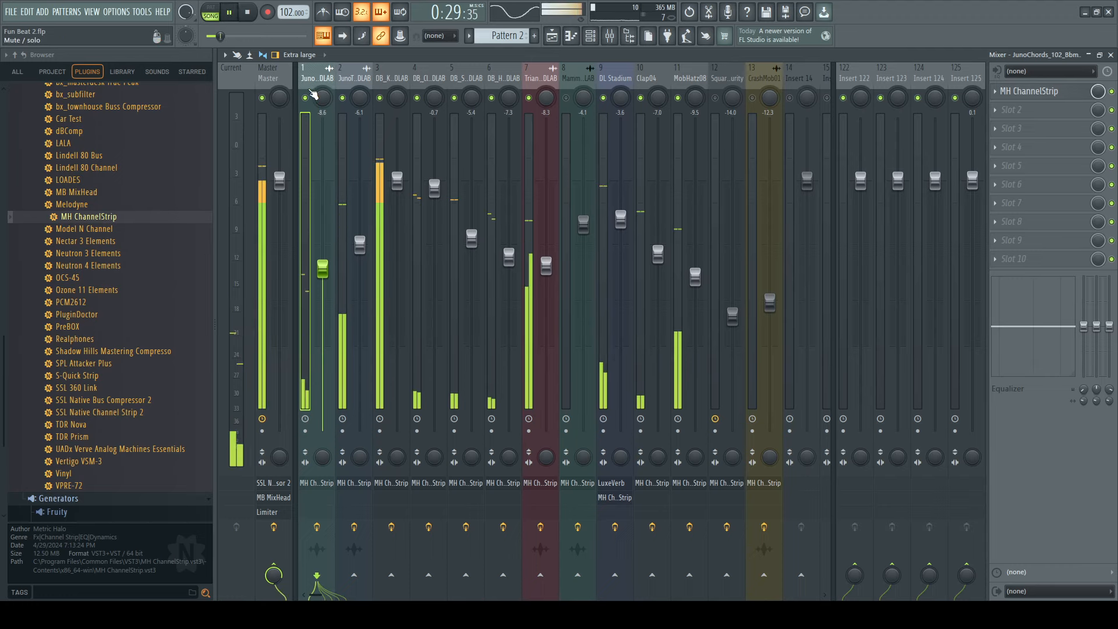
left_click_drag(324, 268, 324, 235)
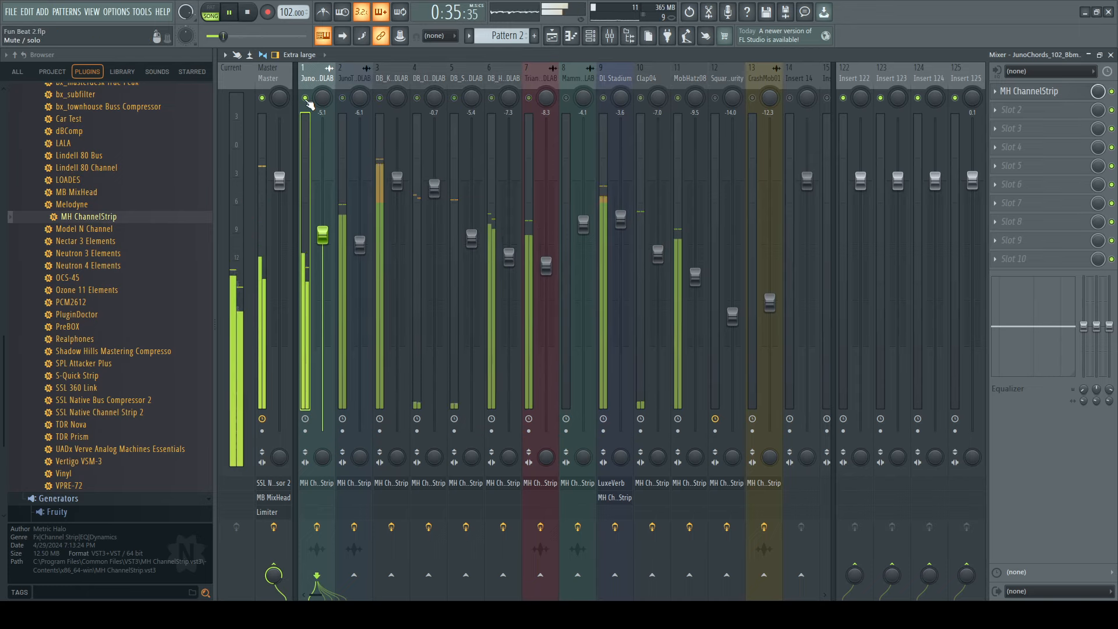
- Set the compressor threshold of the soloed JunoChords track's ChannelStrip to -19.52 dB
left_click(1069, 92)
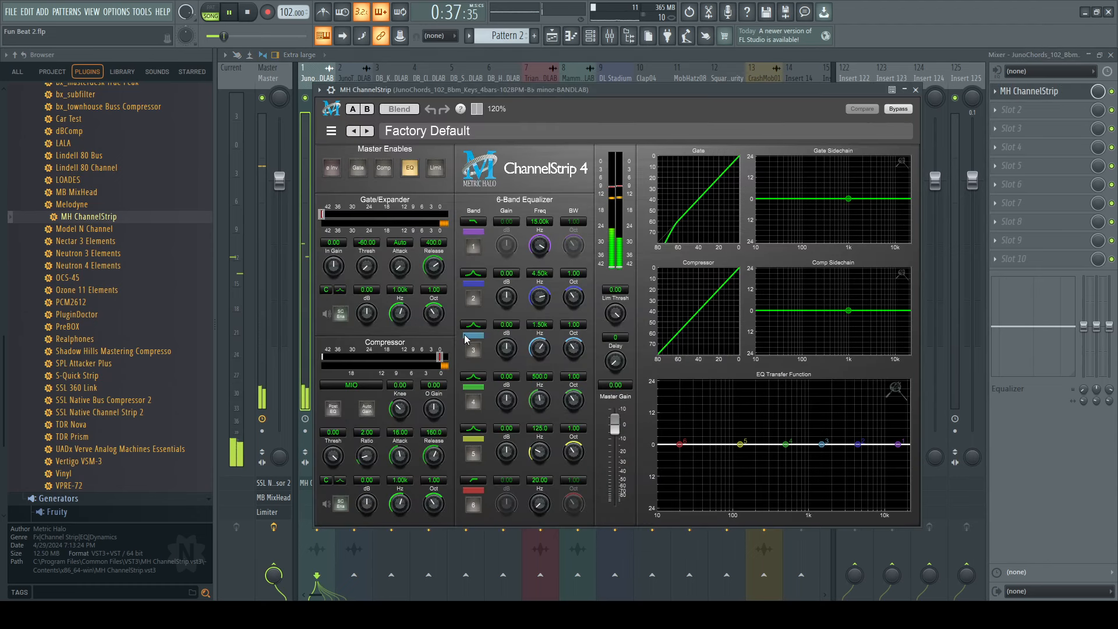
left_click_drag(440, 360, 404, 361)
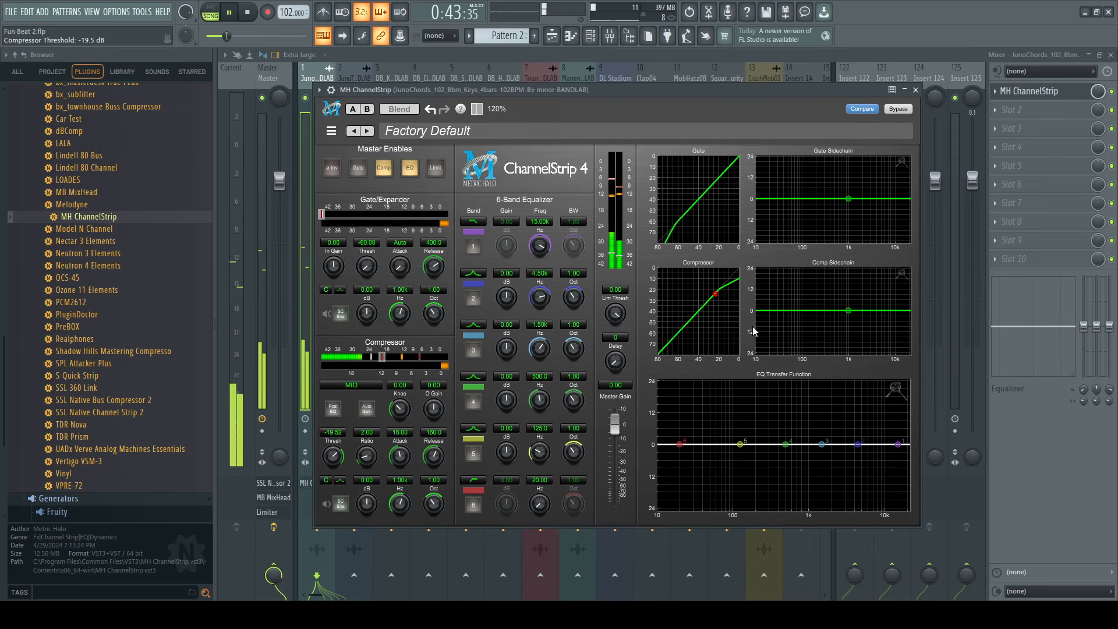
- Shape the JunoChords EQ with a 13.21 kHz high cut, 89.31 Hz low cut, 3.07 dB at 5.56 kHz and -0.66 dB at 1.38 kHz
left_click(896, 389)
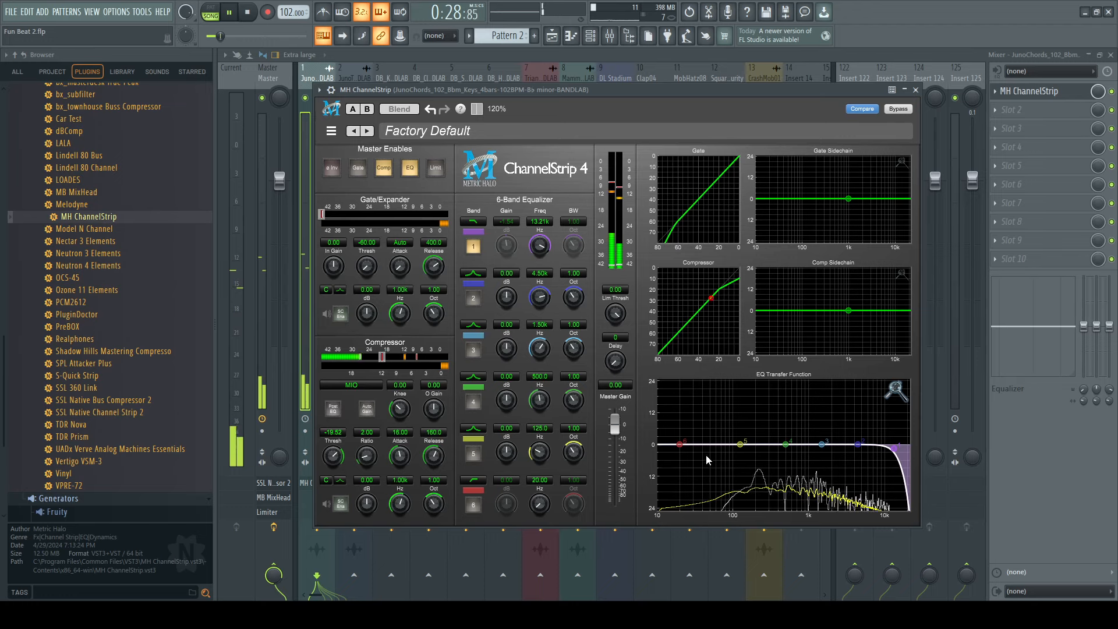
left_click_drag(682, 450, 742, 454)
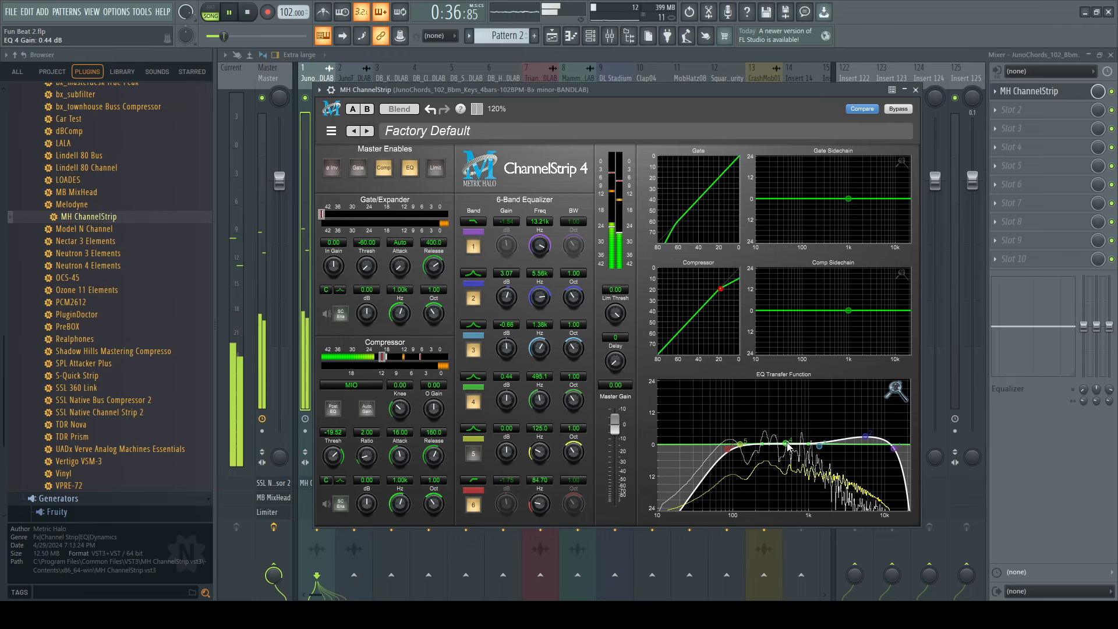
left_click_drag(740, 445, 748, 443)
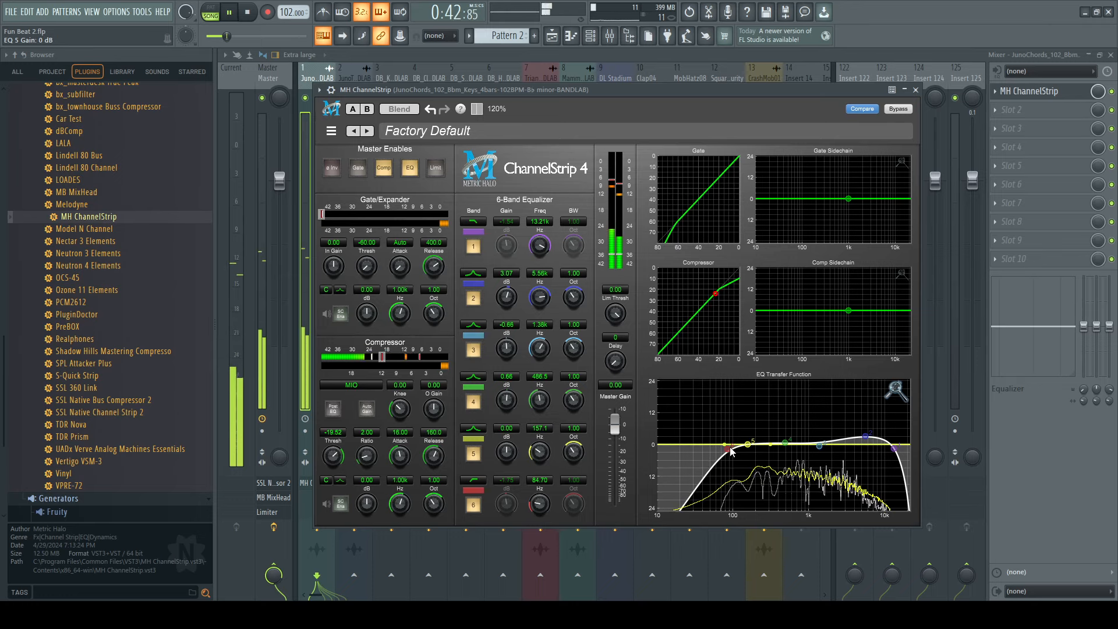
left_click_drag(731, 452, 733, 450)
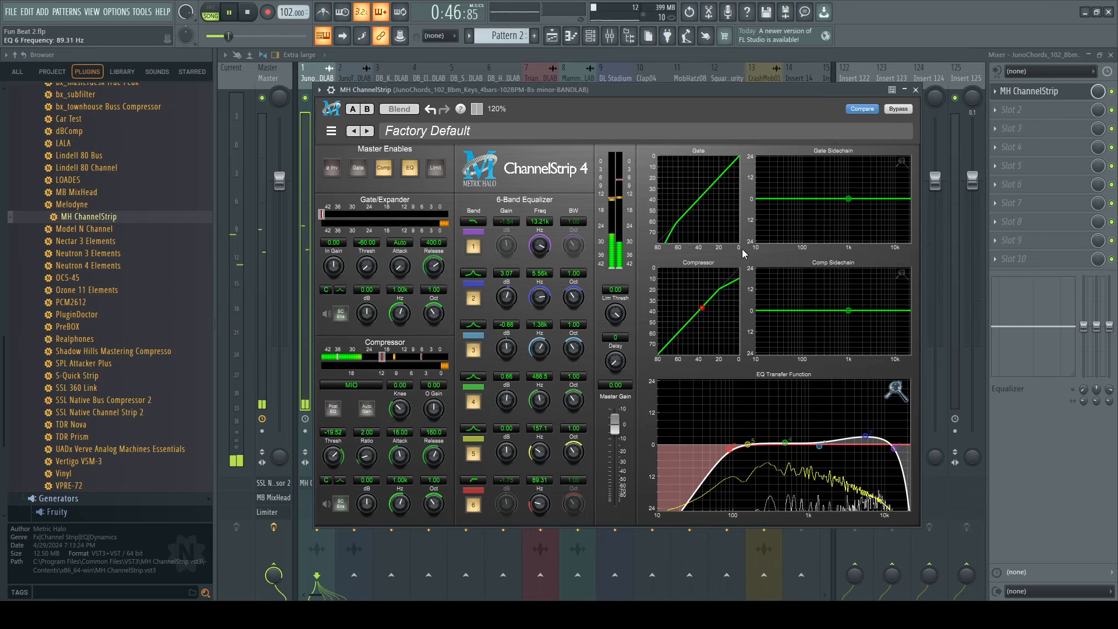
- Close the ChannelStrip, unsolo JunoChords, restart playback with the full mix and raise the JunoChords fader to about -1.0 dB
left_click(915, 89)
key("space")
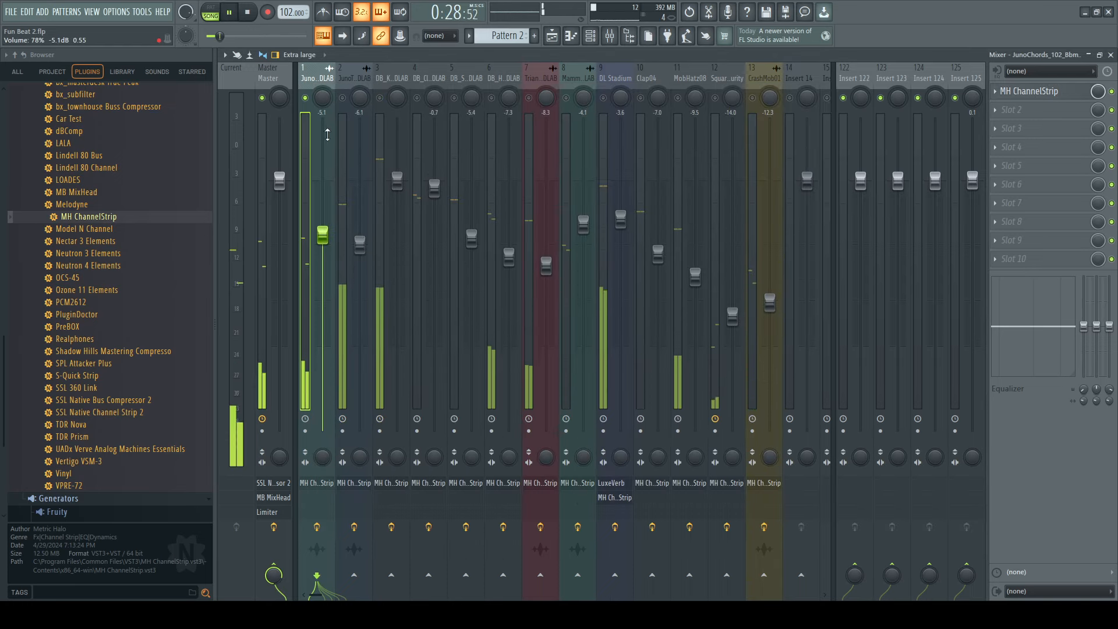
right_click(305, 98)
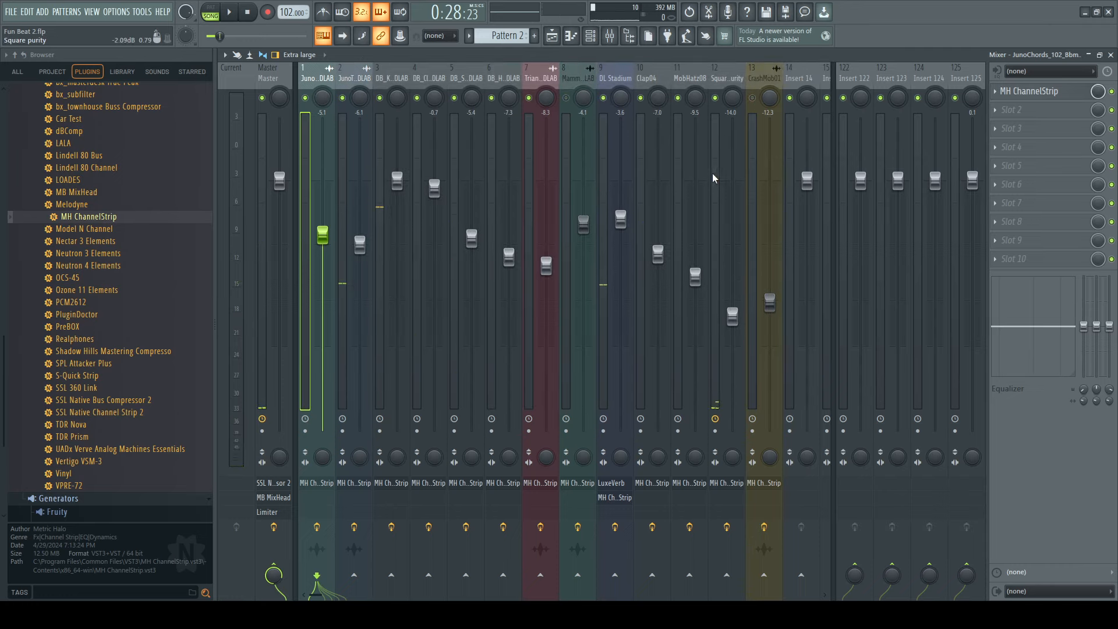
key("space")
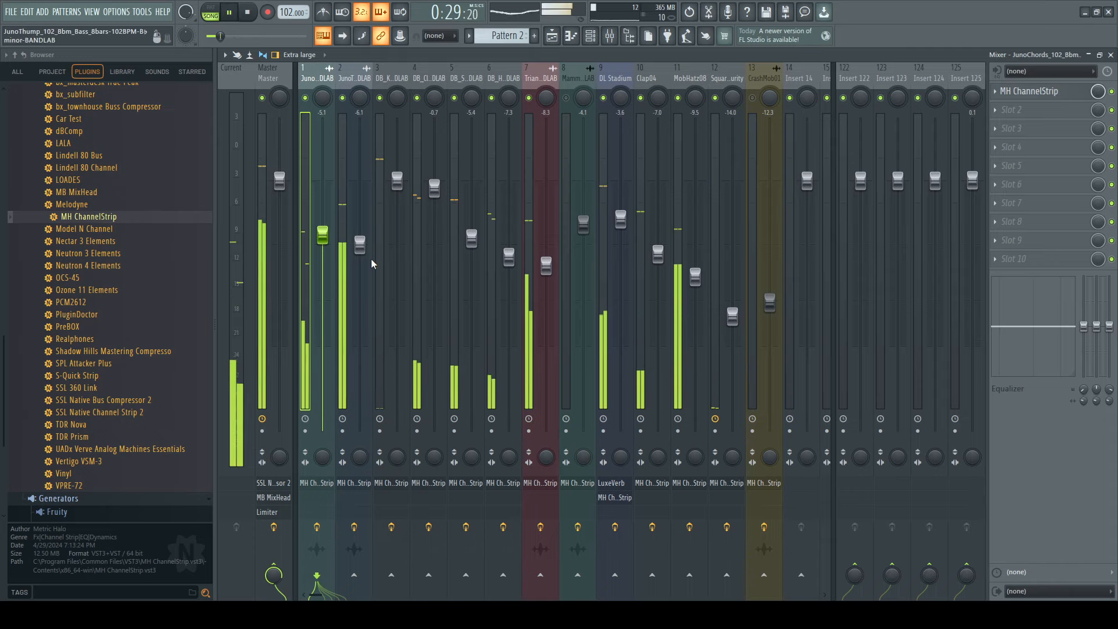
left_click_drag(322, 239, 323, 192)
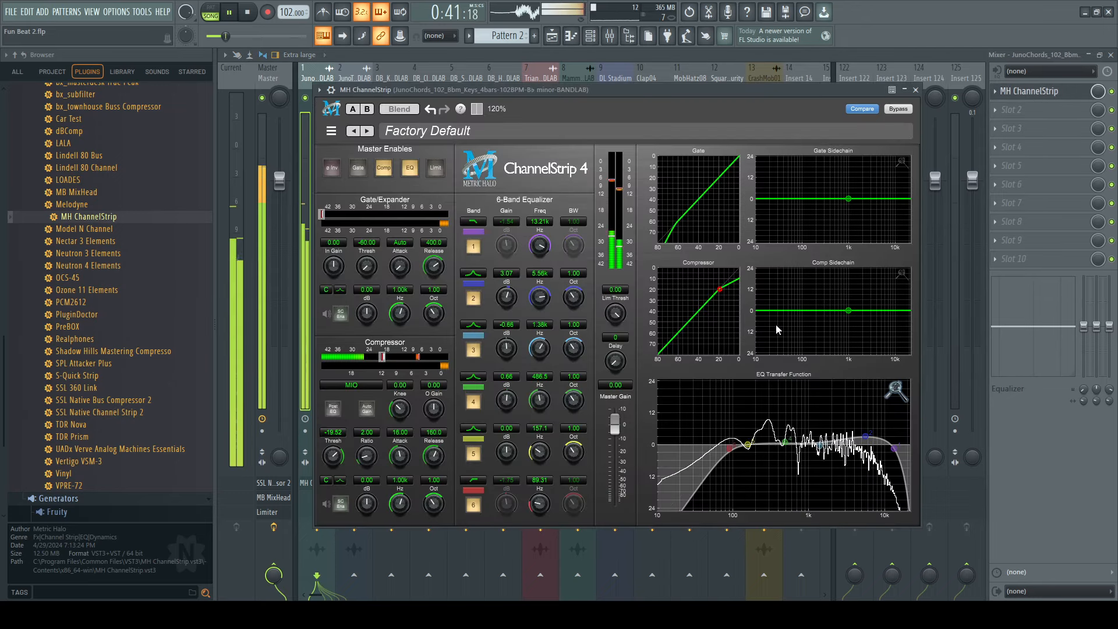
- Refine the JunoChords EQ with a 149.0 Hz low cut and -1.54 dB at 240.1 Hz
left_click(1029, 91)
left_click_drag(729, 448, 747, 449)
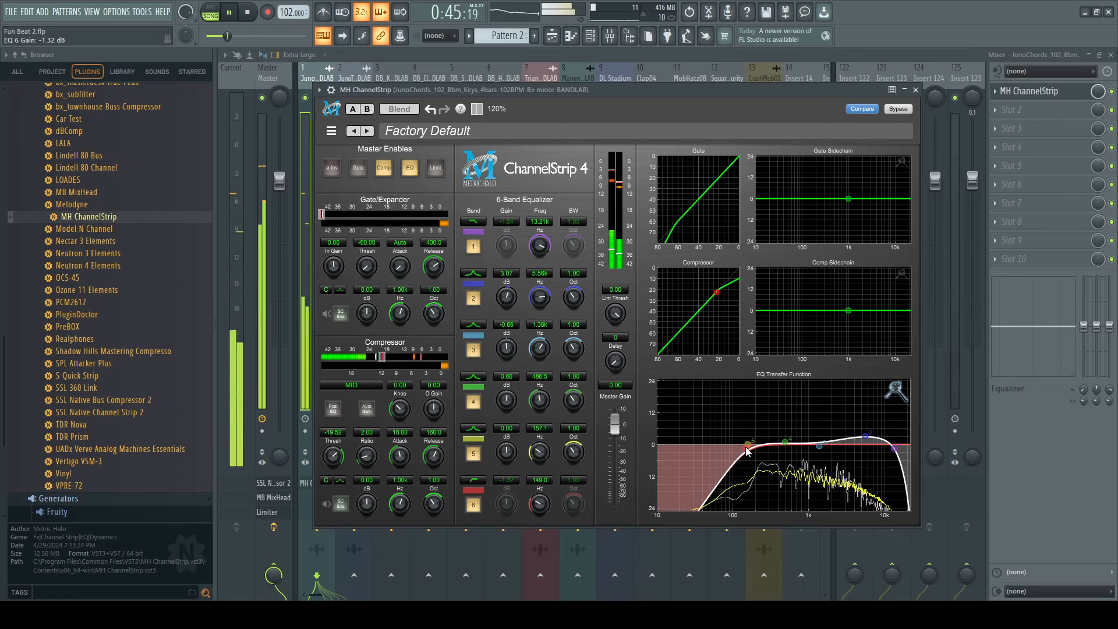
left_click_drag(752, 448, 765, 452)
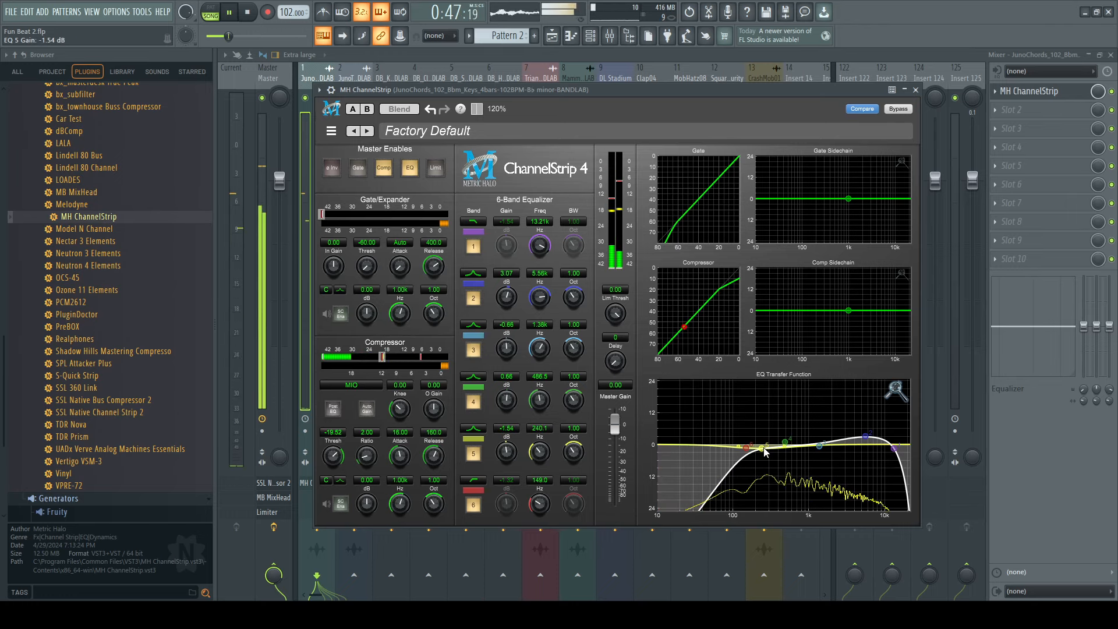
left_click(916, 90)
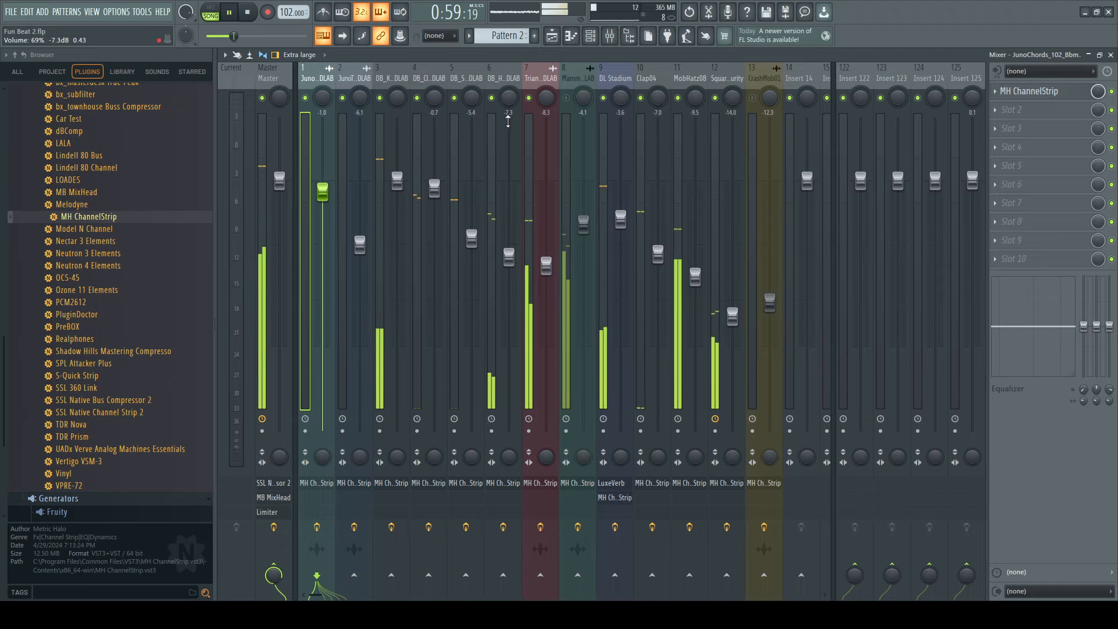
left_click(591, 37)
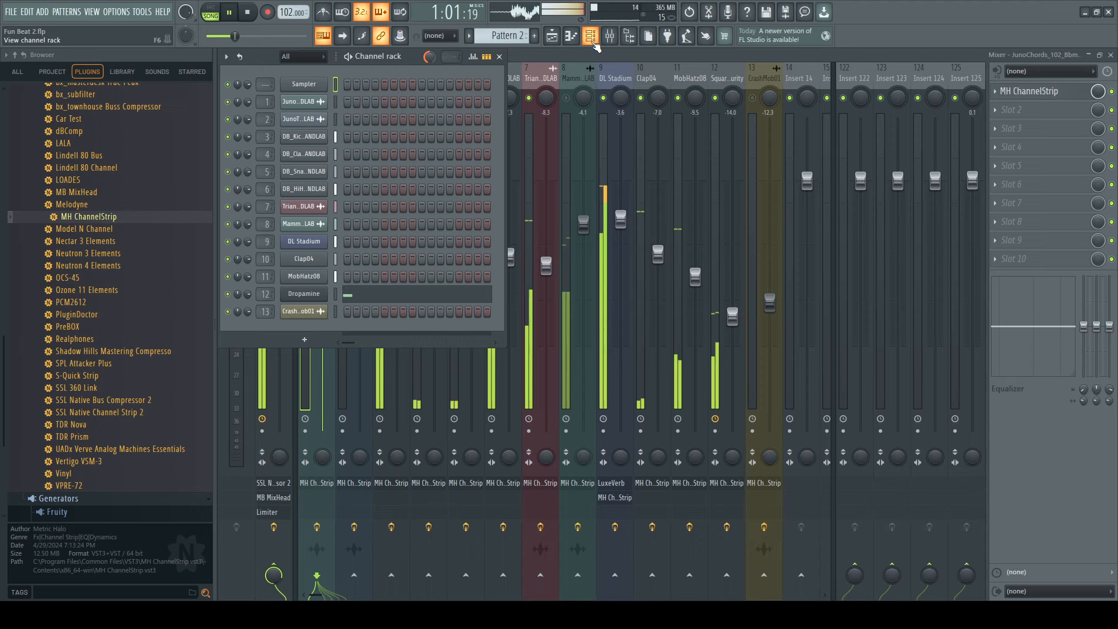
left_click(499, 56)
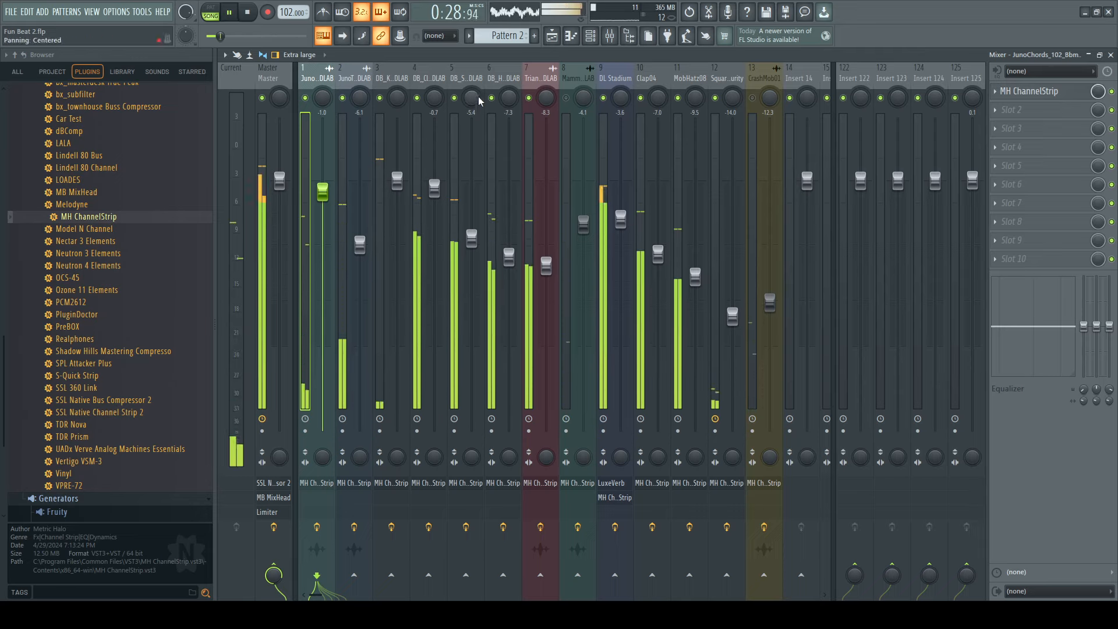
- Adjust the JunoThump ChannelStrip EQ with a low cut at 58.46 Hz and a 4.61 dB boost at 60.56 Hz
left_click(358, 84)
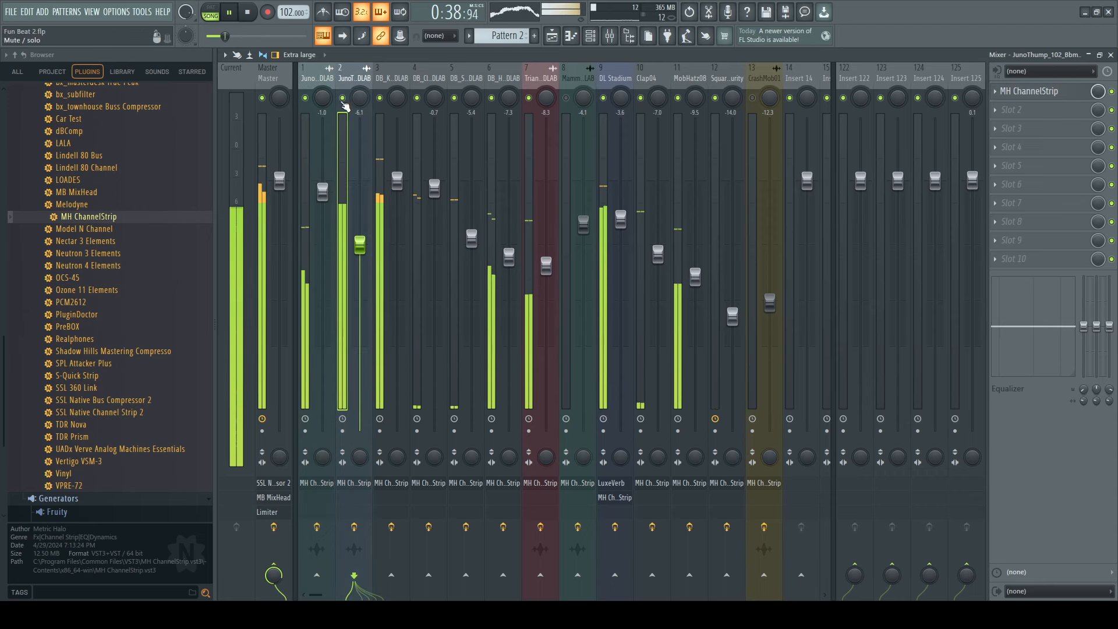
left_click(1030, 91)
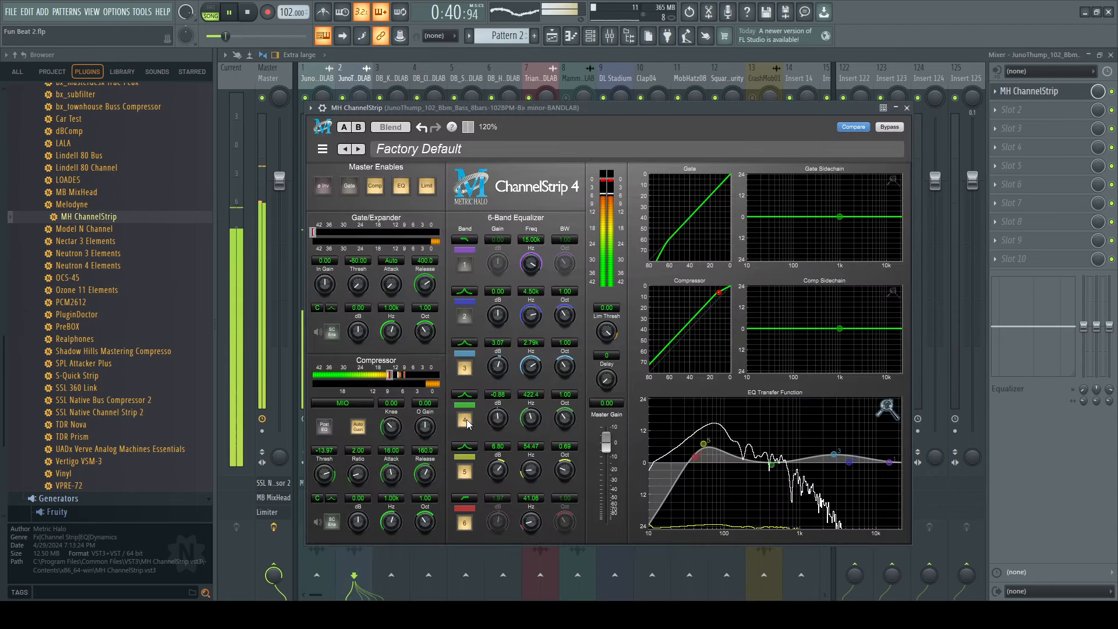
left_click_drag(695, 457, 704, 465)
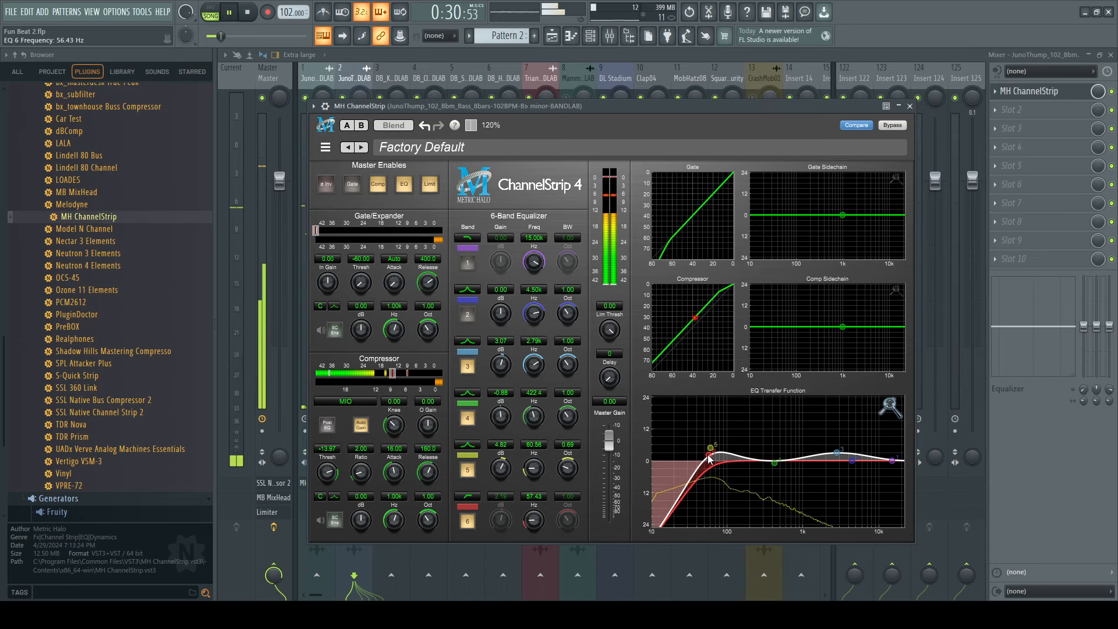
left_click_drag(709, 457, 709, 453)
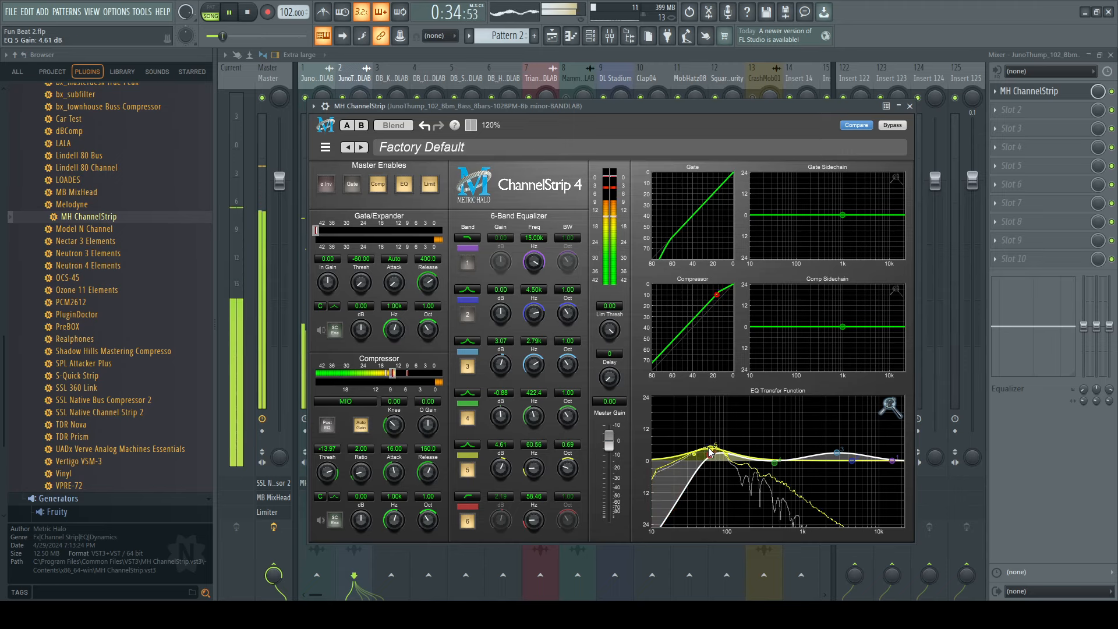
left_click(910, 106)
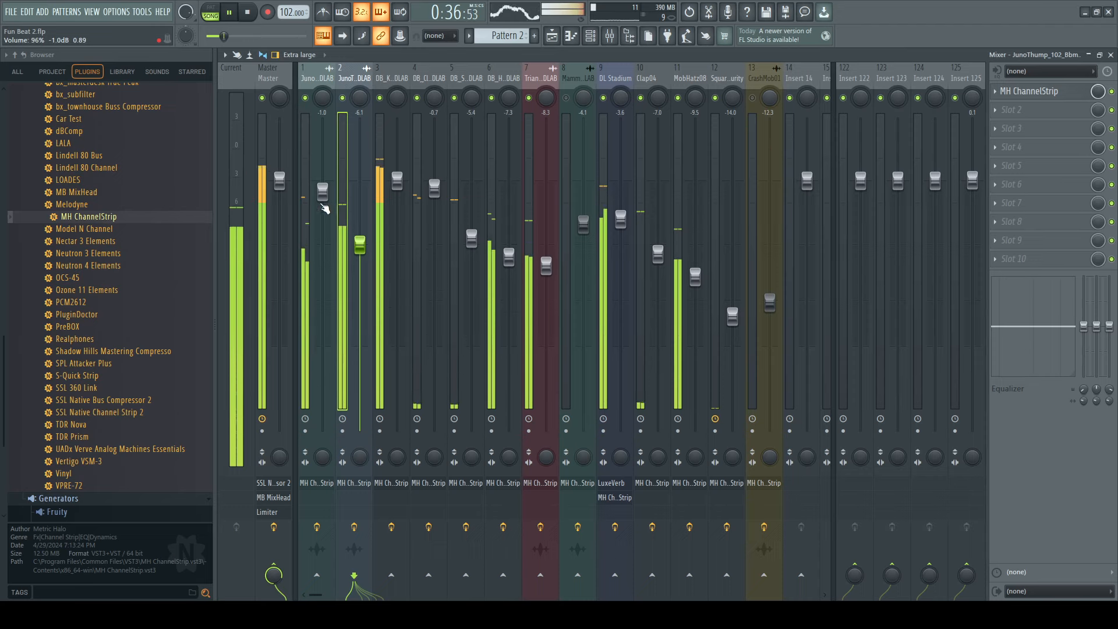
- Raise the JunoChords fader in small increments to about -0.7 dB
left_click_drag(323, 191, 323, 192)
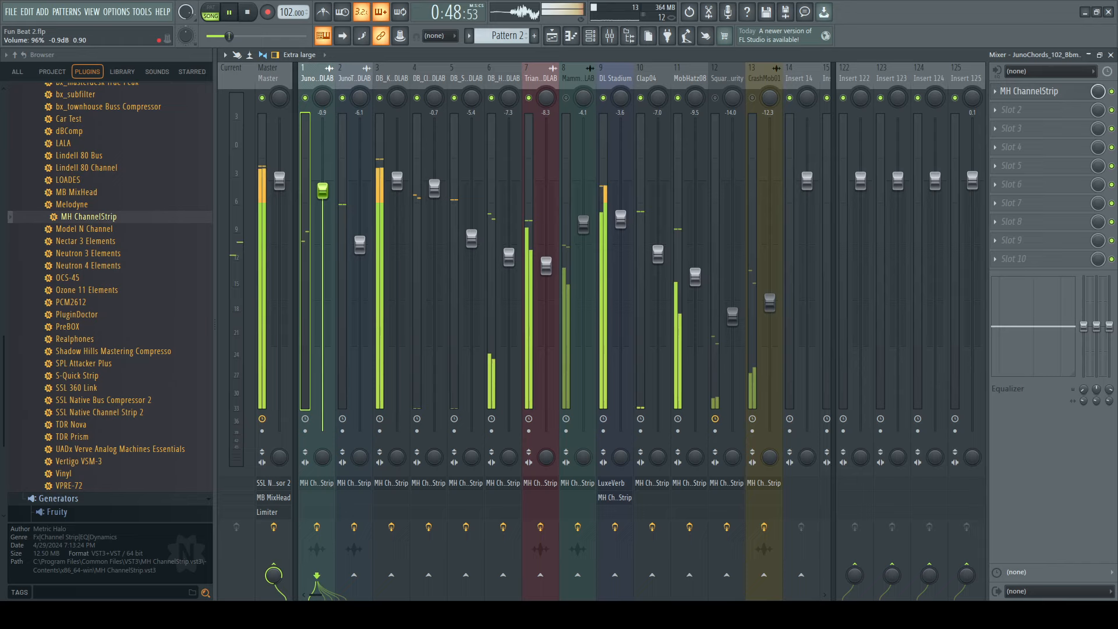
left_click_drag(323, 191, 322, 190)
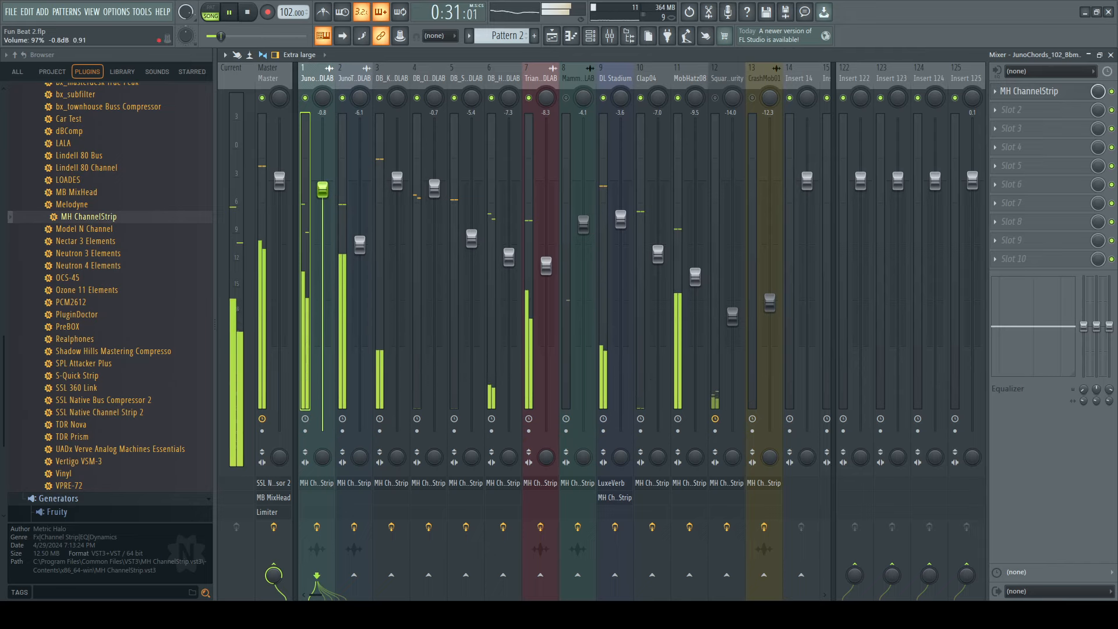
left_click_drag(323, 189, 323, 189)
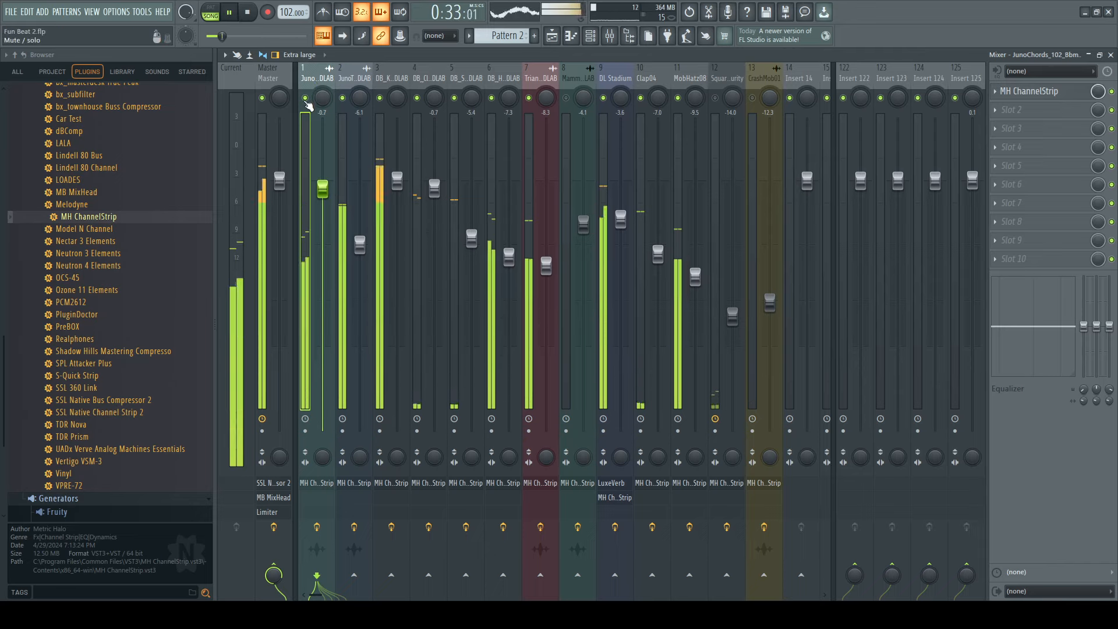
- Solo JunoChords with JunoThump and set the JunoChords EQ to a 159.9 Hz low cut, -5.92 dB at 257.6 Hz and 3.29 dB at 5.76 kHz
right_click(306, 99)
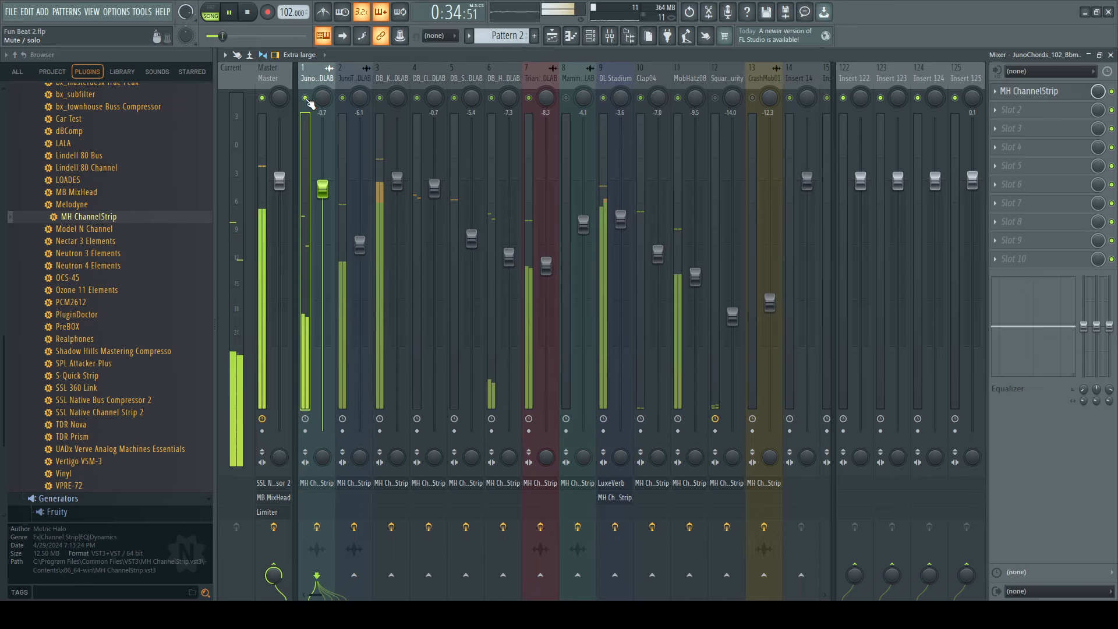
left_click(343, 99)
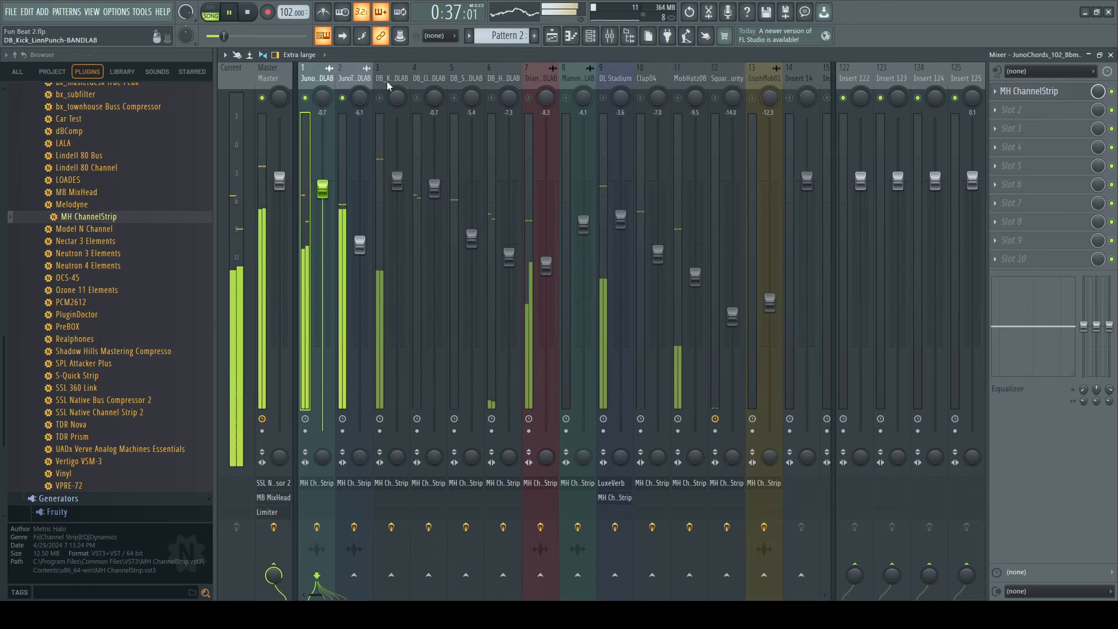
left_click(1043, 93)
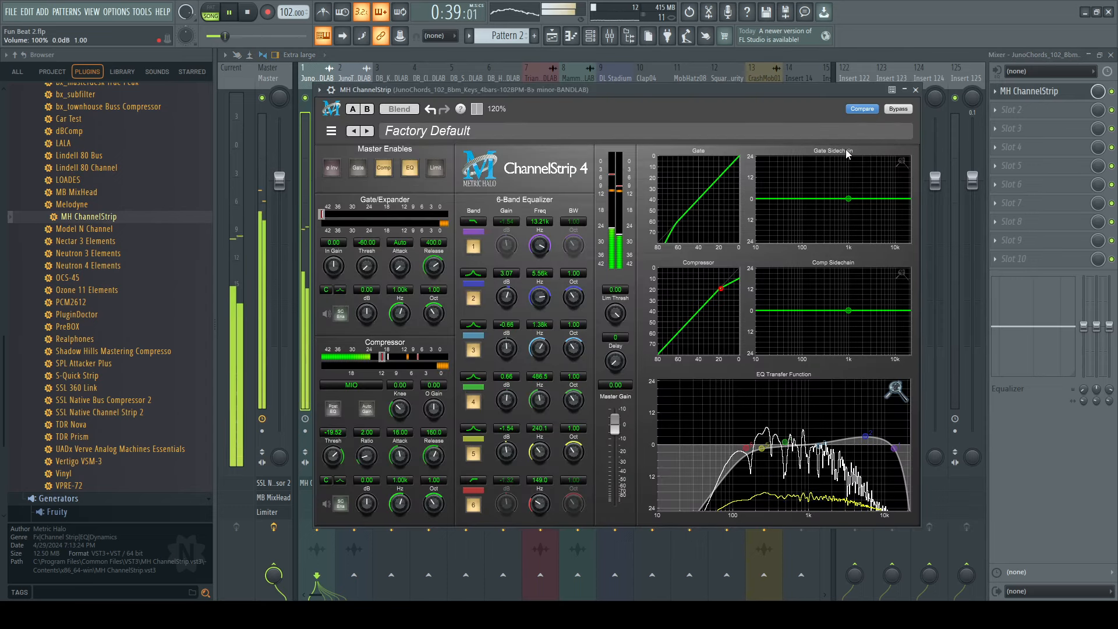
left_click(916, 90)
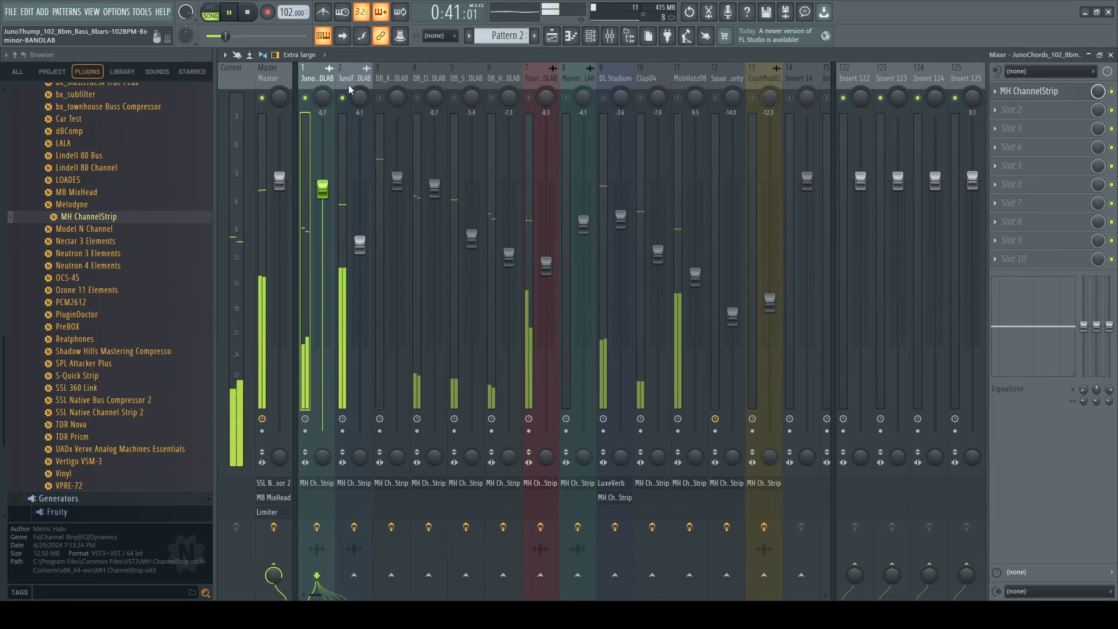
left_click(1019, 95)
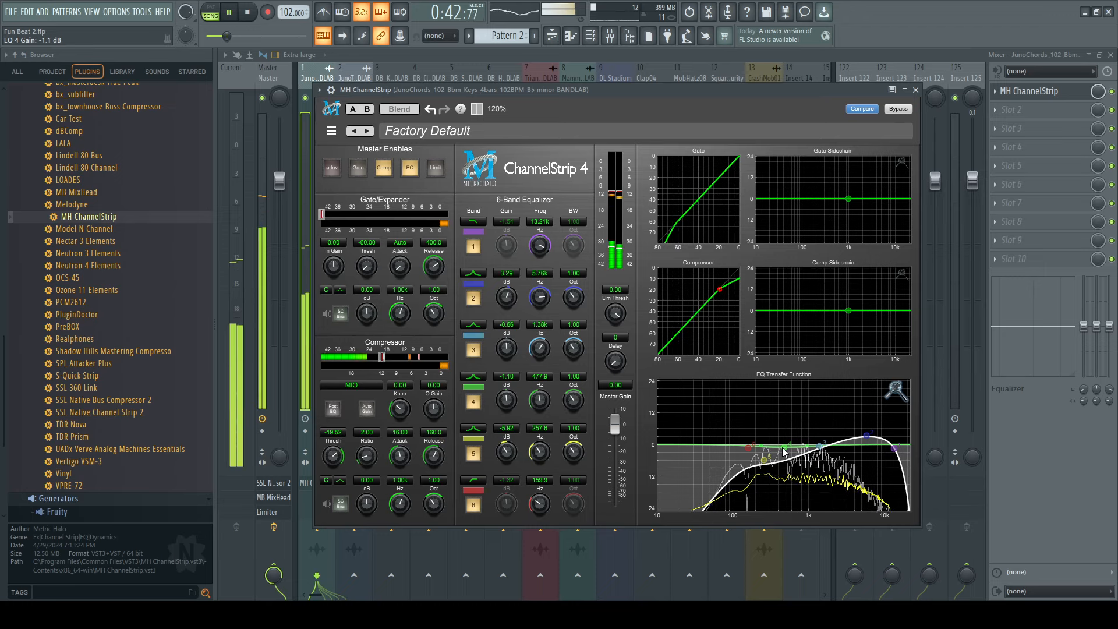
left_click(915, 90)
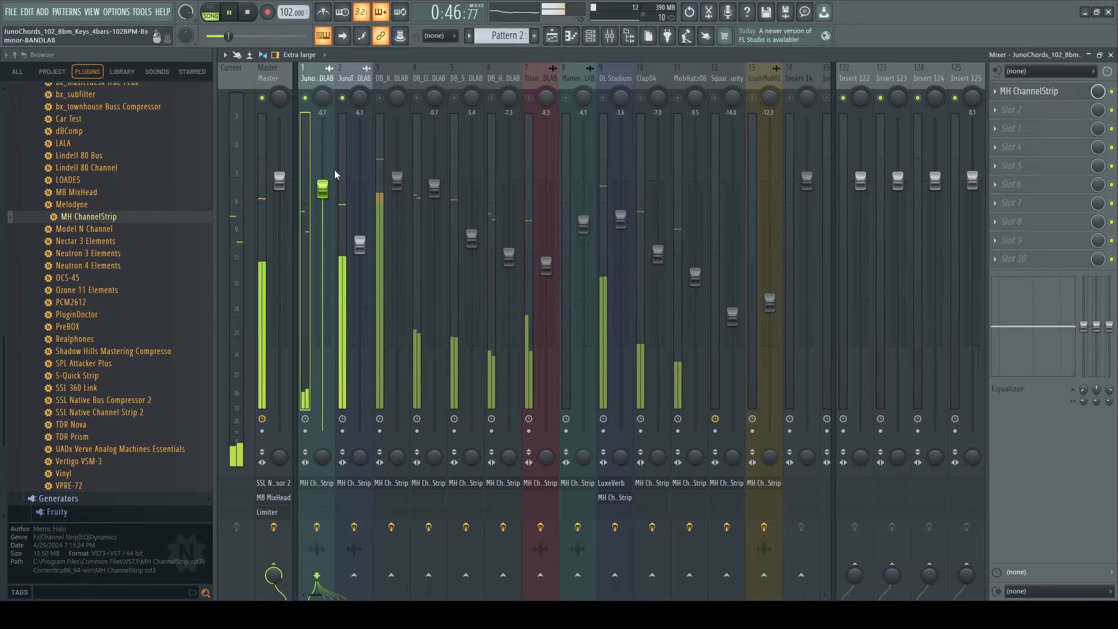
- Set the JunoChords fader to about -0.6 dB, unsolo the tracks and play the full arrangement again
left_click(354, 80)
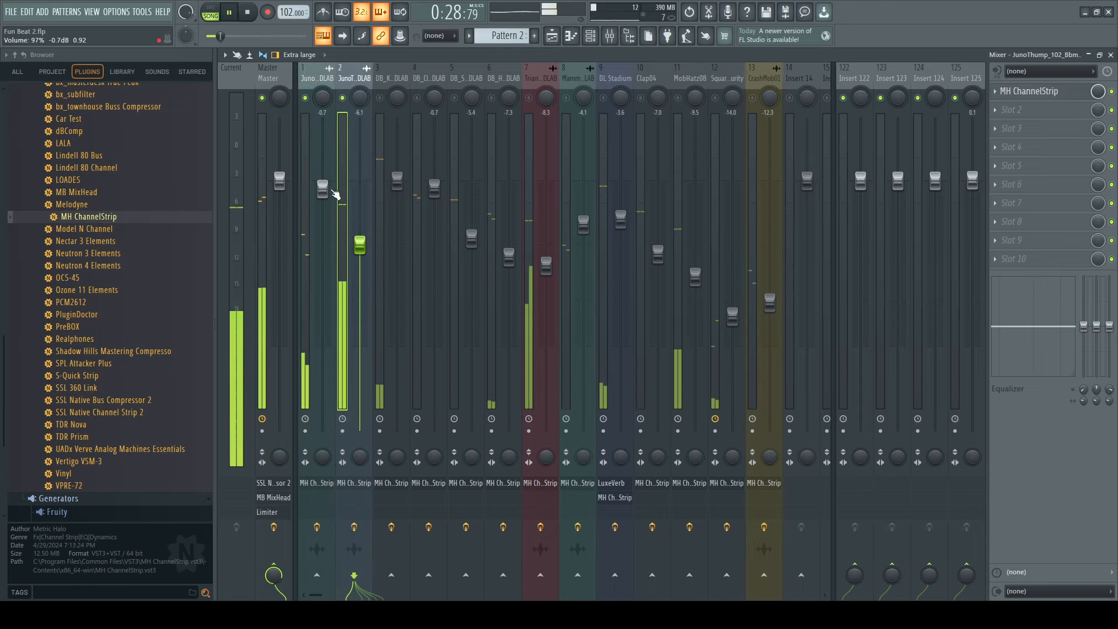
left_click(322, 188)
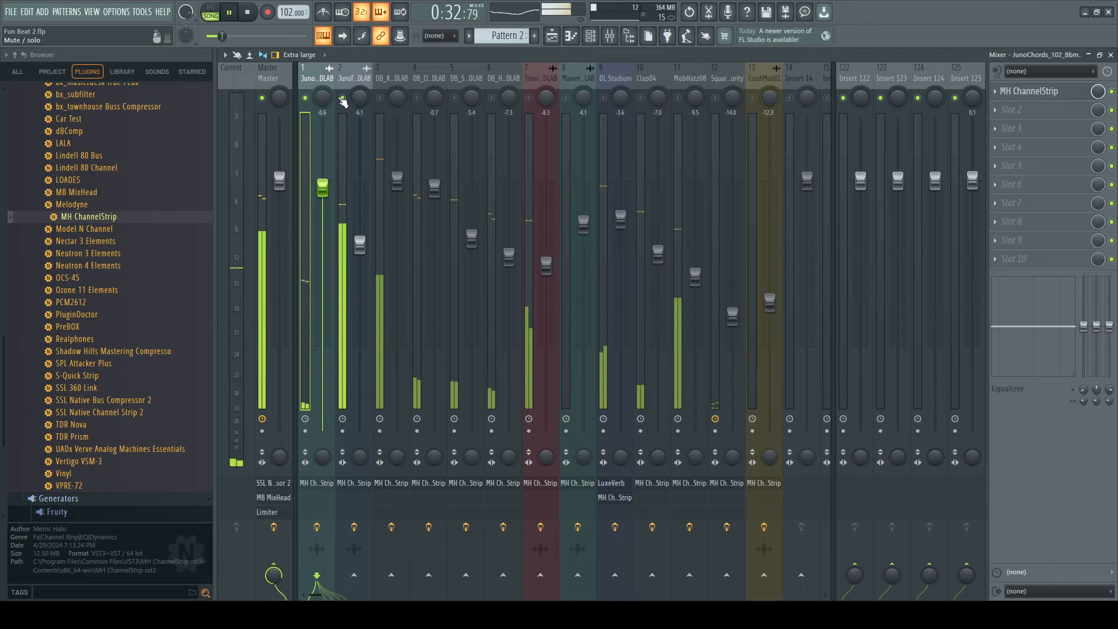
key("space")
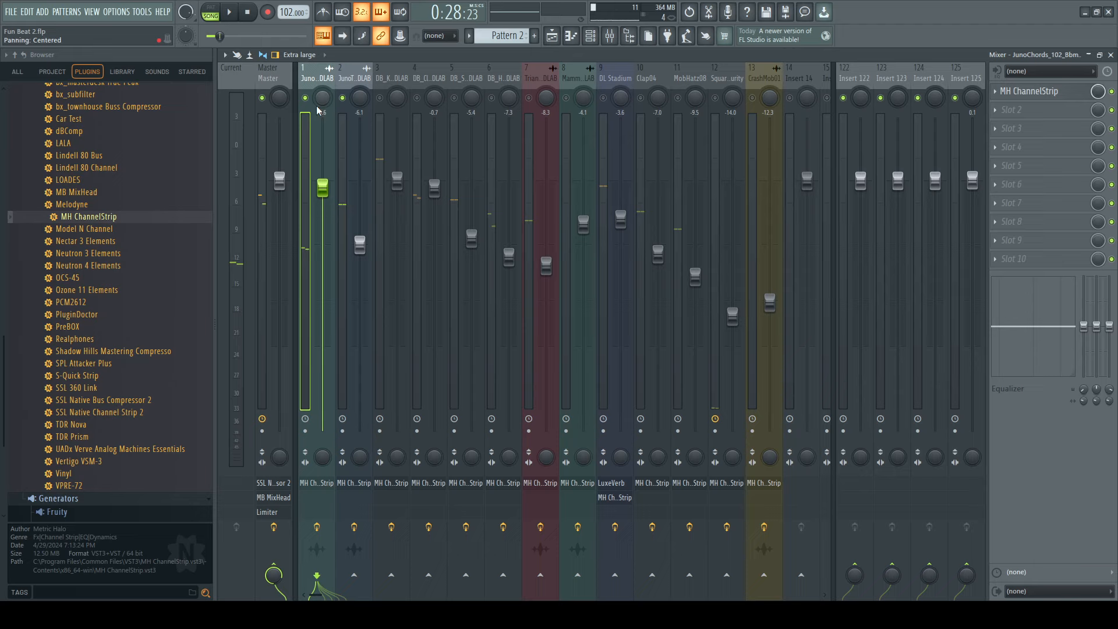
right_click(346, 101)
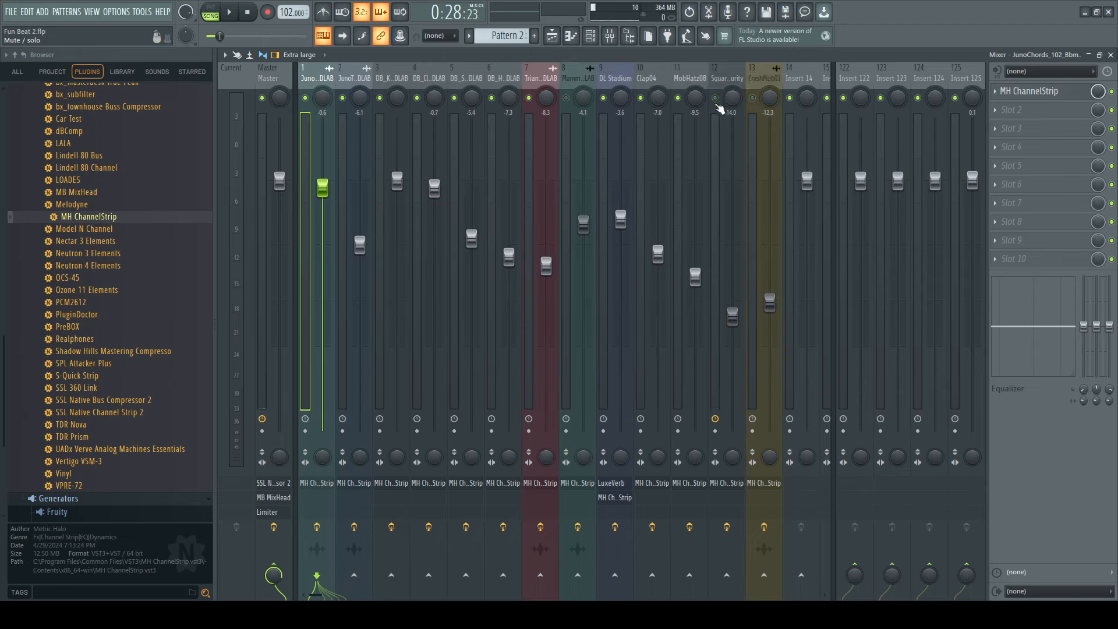
key("space")
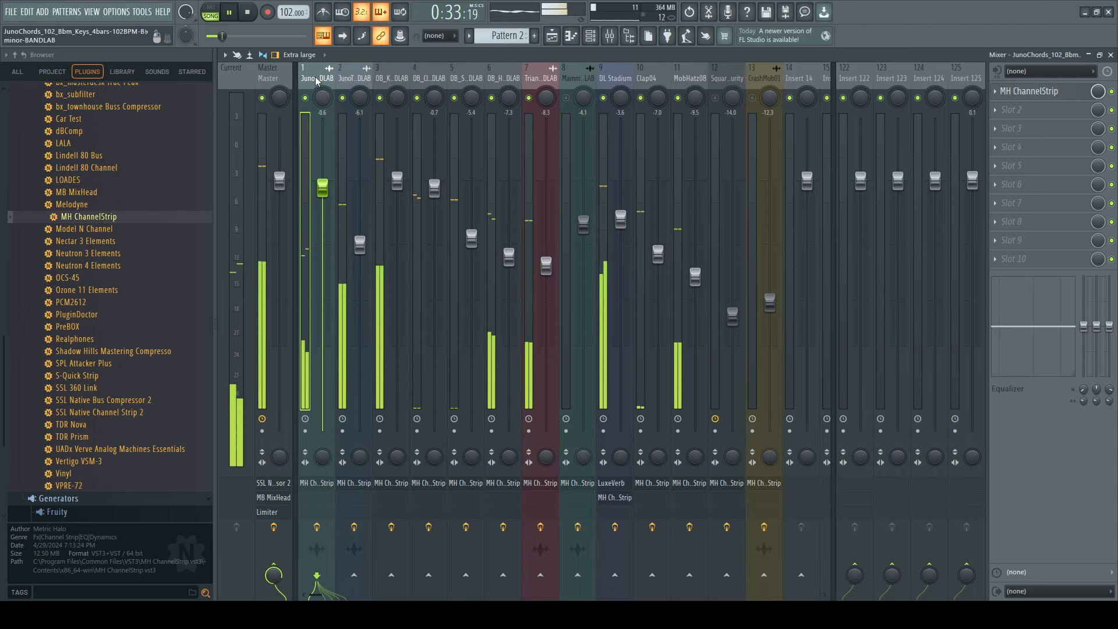
- Enable the compressor's auto gain and the limiter in the JunoChords ChannelStrip, and restart playback
left_click(1043, 93)
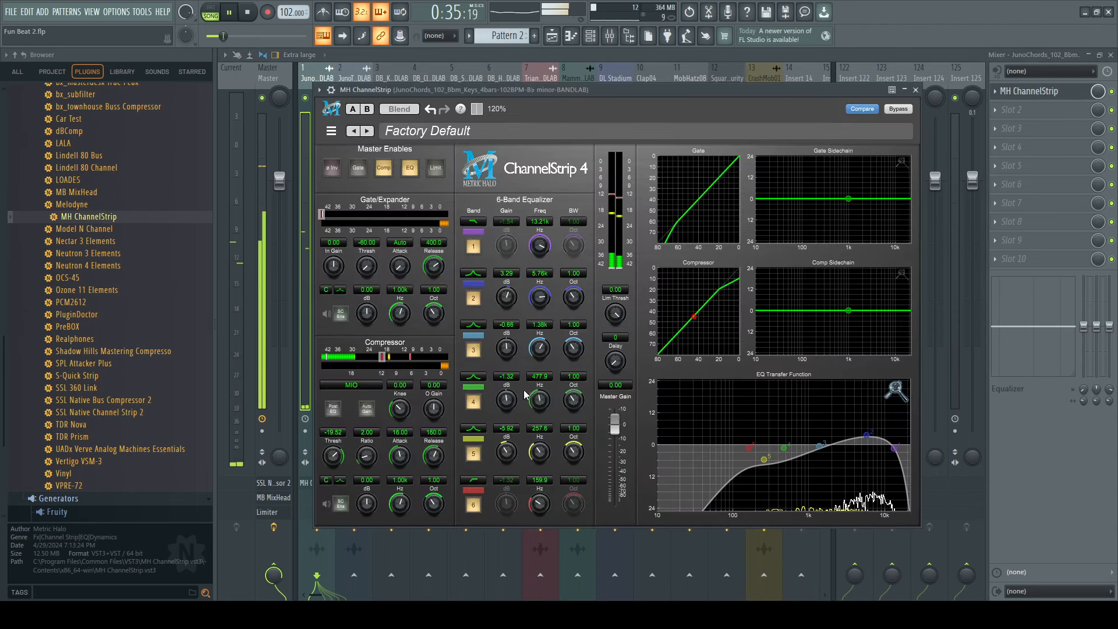
key("space")
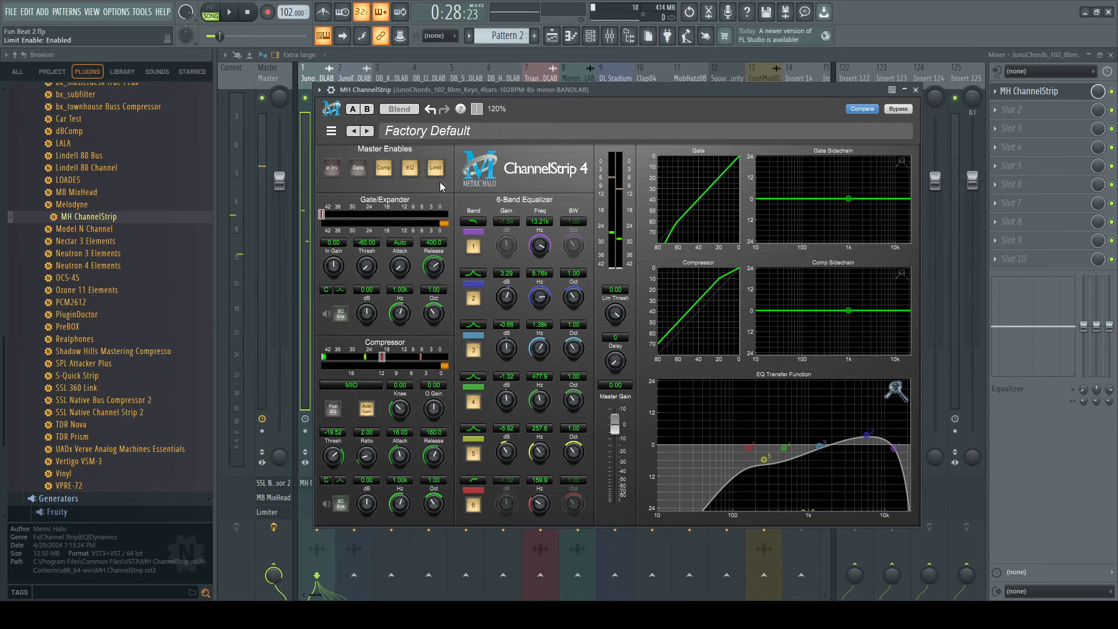
key("space")
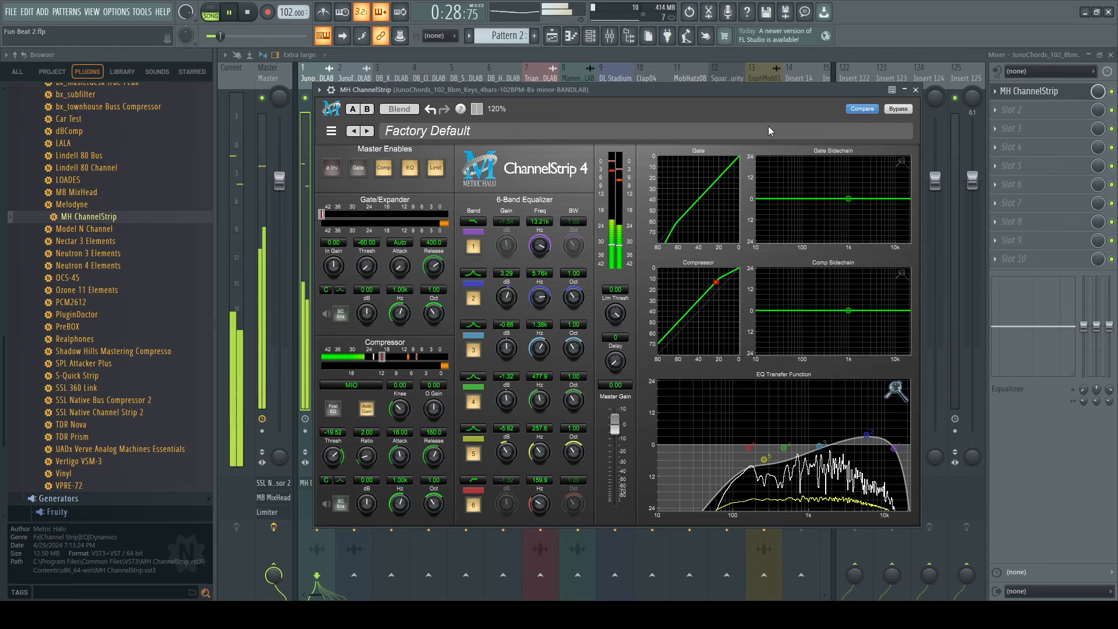
- Close the JunoChords ChannelStrip and set the JunoChords fader to about -7.3 dB
left_click(916, 90)
left_click_drag(322, 188, 322, 262)
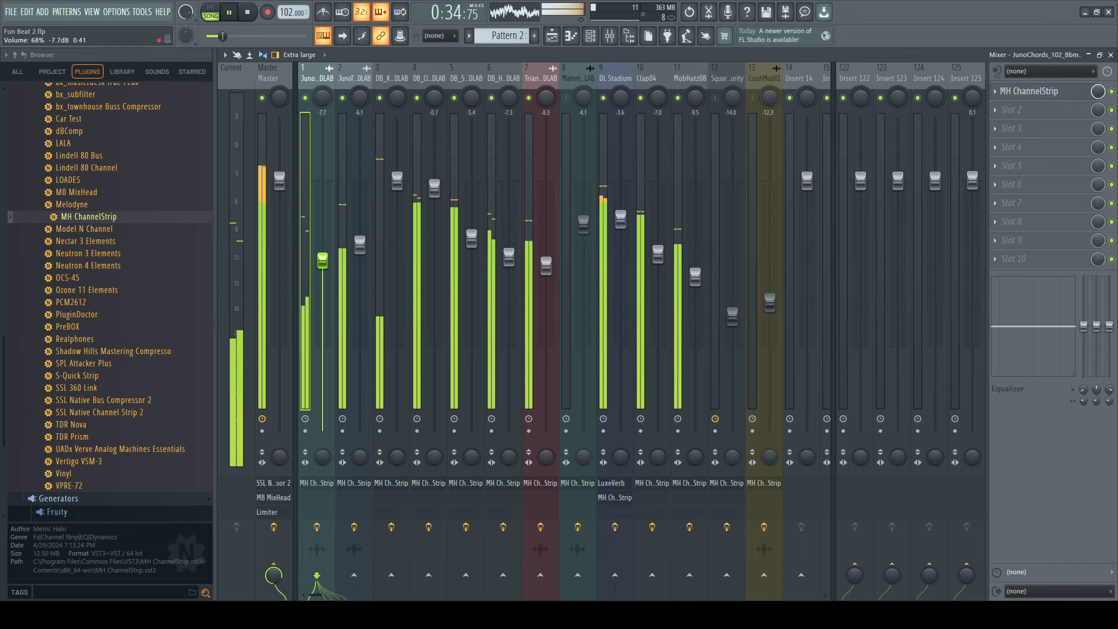
left_click_drag(322, 263, 322, 256)
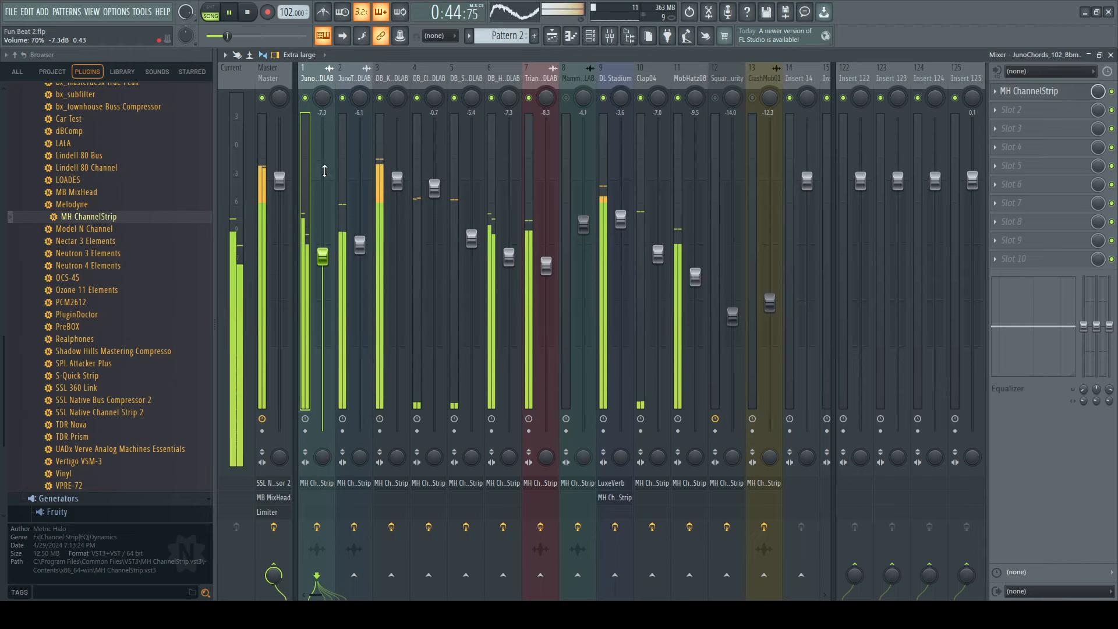
- Boost EQ band 2 in the JunoChords ChannelStrip to 5.26 dB at 6.41 kHz and set the track's fader to about -7.1 dB
left_click(1054, 92)
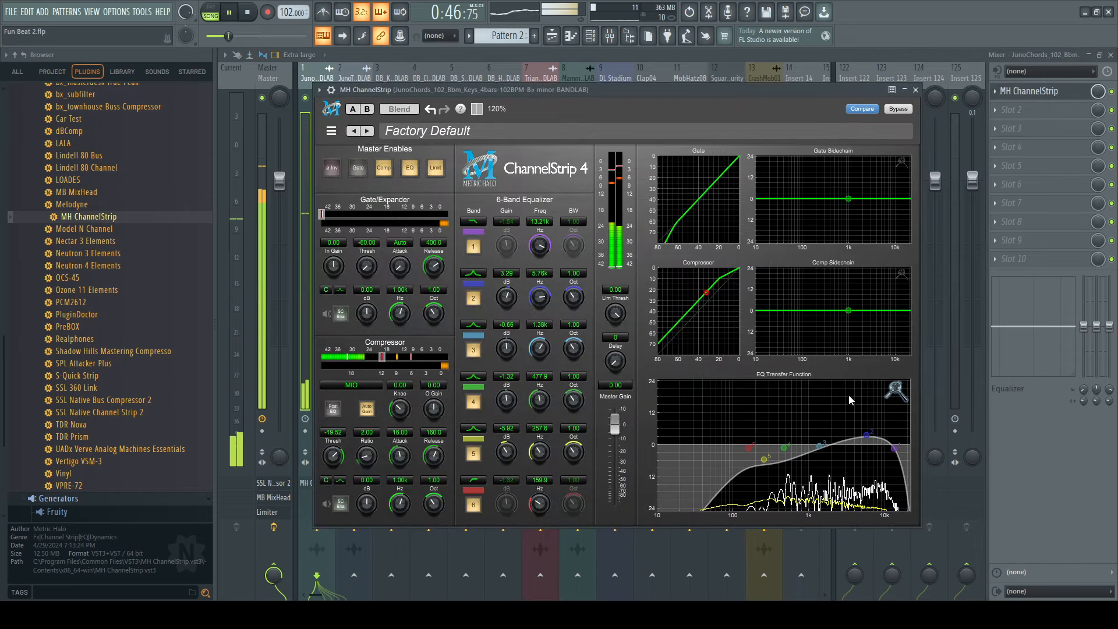
left_click_drag(868, 438, 872, 431)
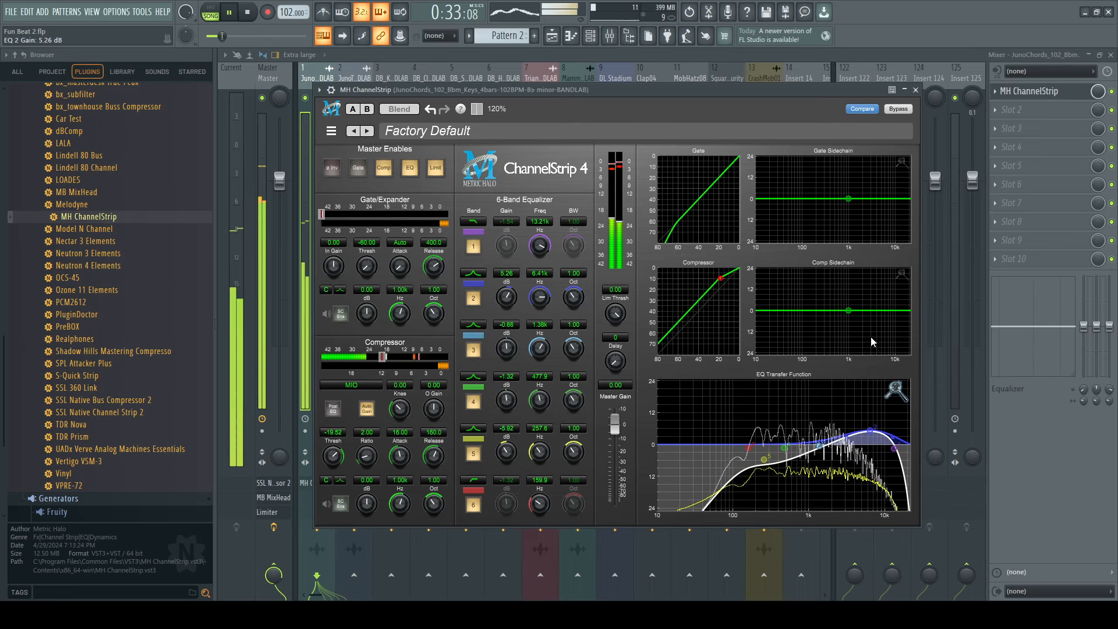
left_click(916, 89)
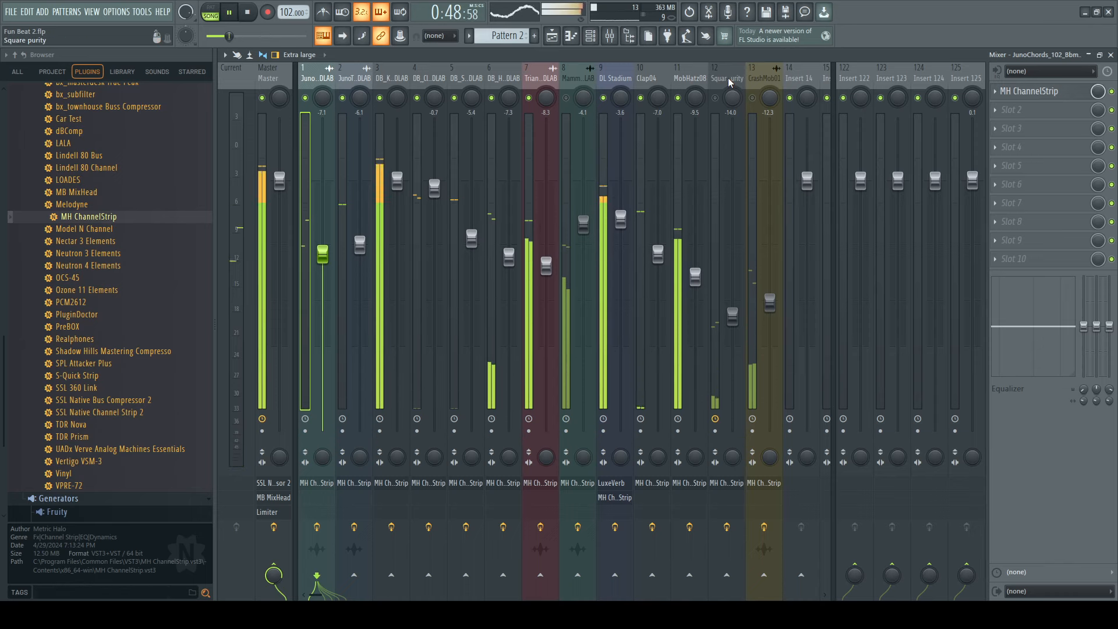
- Play the arrangement from the start of the MammaJam section at bar 21, and unmute and solo the MammaJam track in the mixer
key("space")
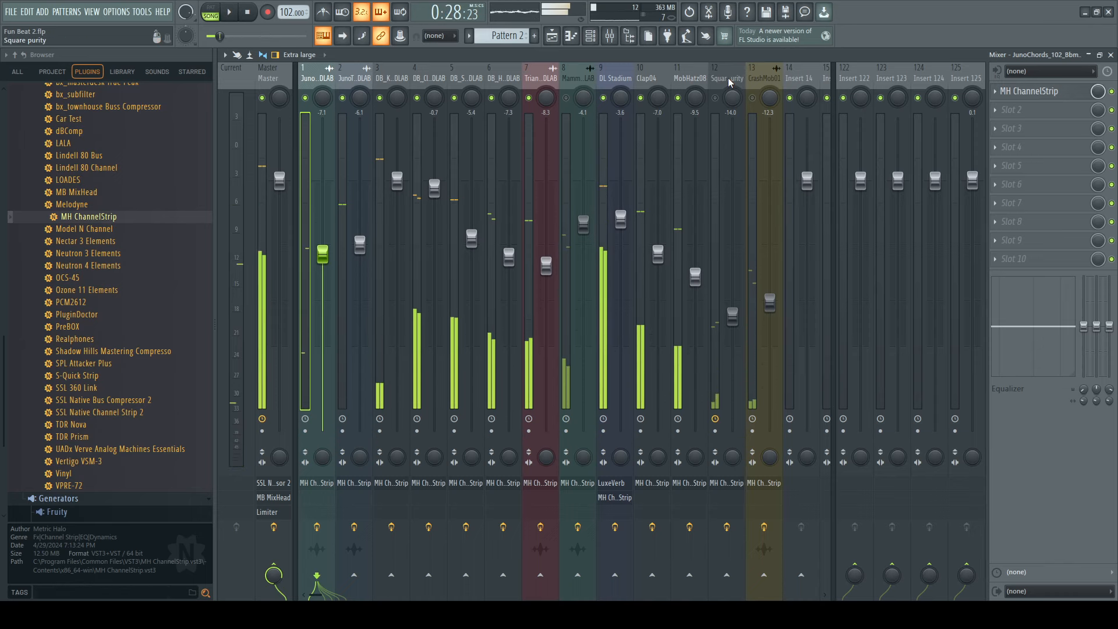
left_click(1111, 55)
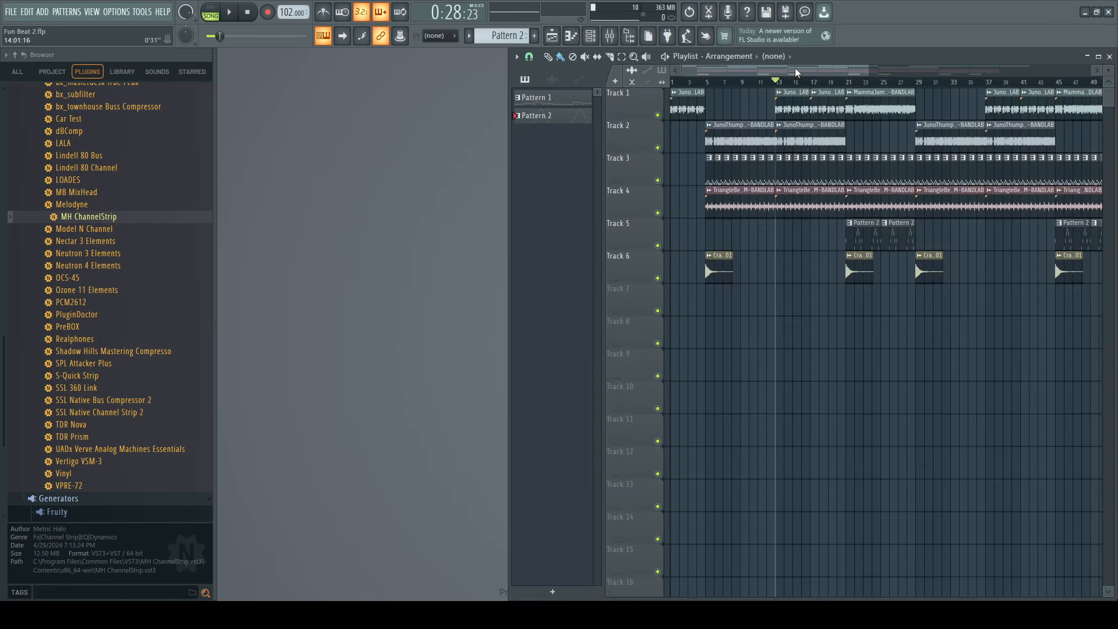
scroll(797, 76, "down", 2)
key("space")
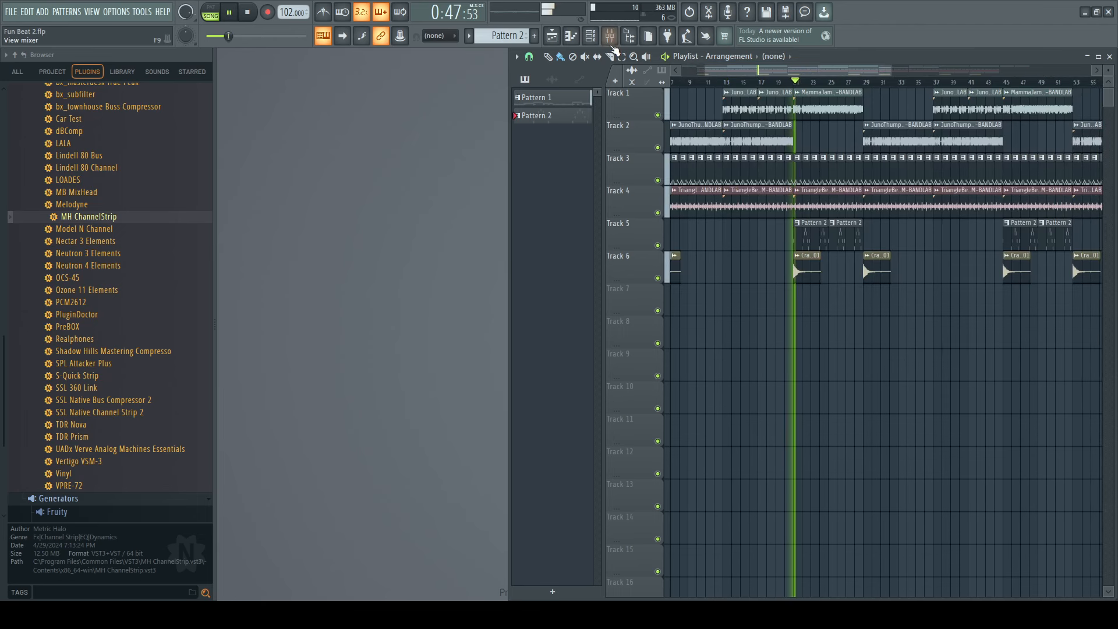
left_click(610, 36)
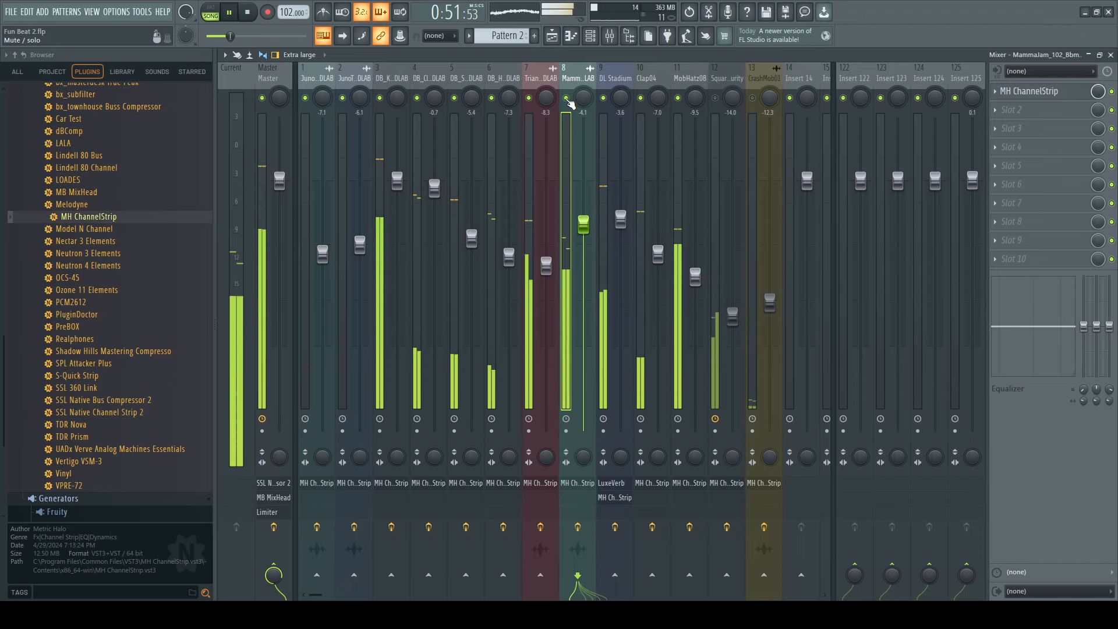
right_click(567, 98)
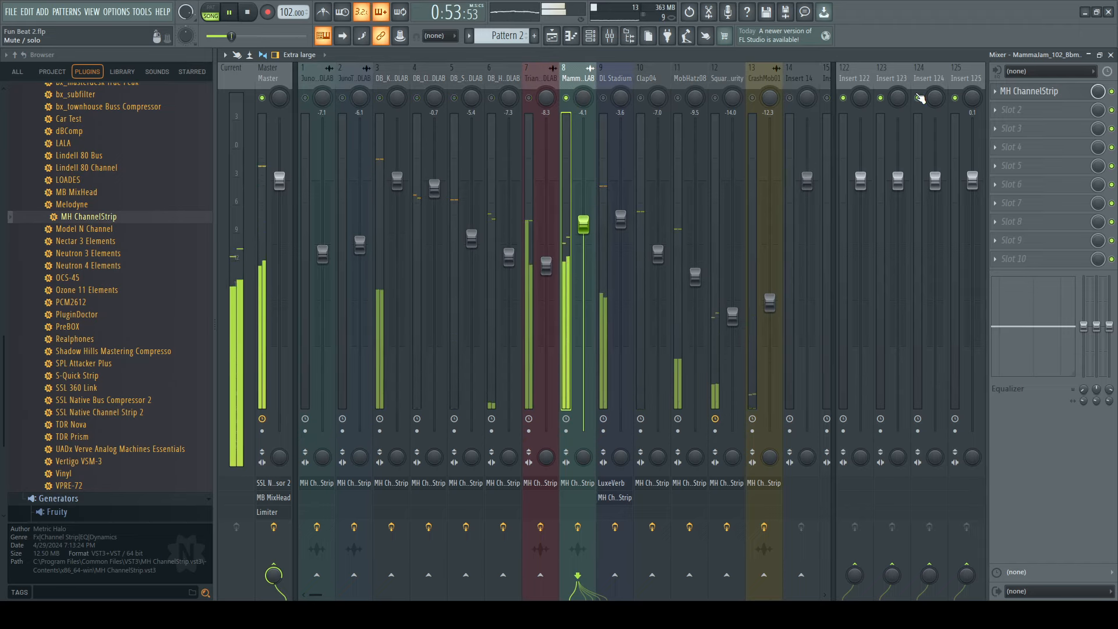
- Enable the limiter in the MammaJam ChannelStrip and add a low cut at 54.47 Hz
left_click(1026, 93)
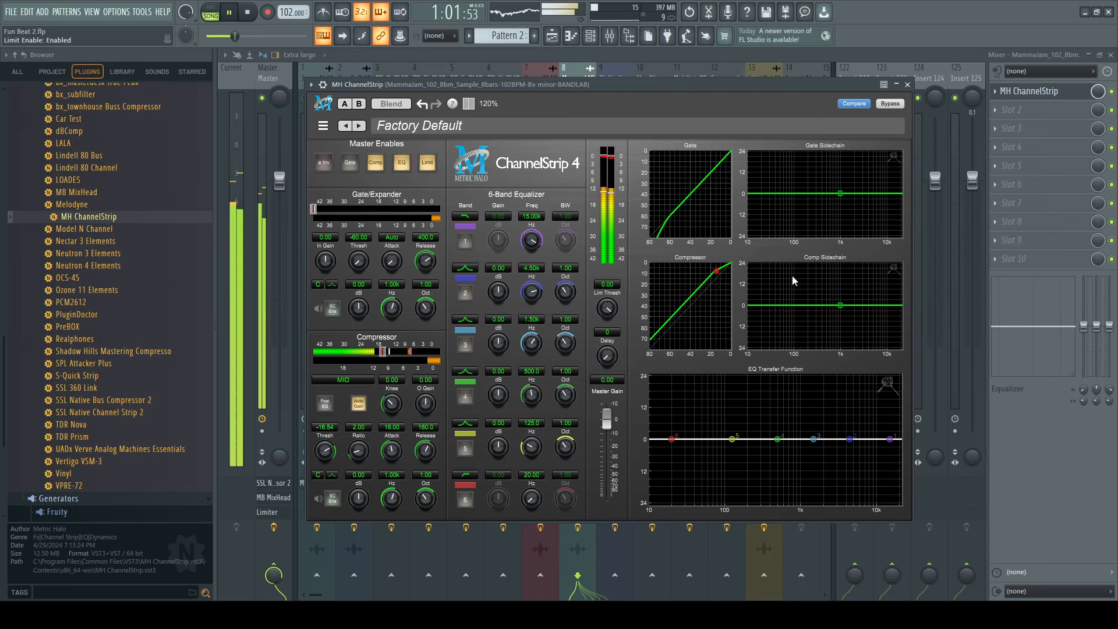
left_click_drag(672, 439, 709, 441)
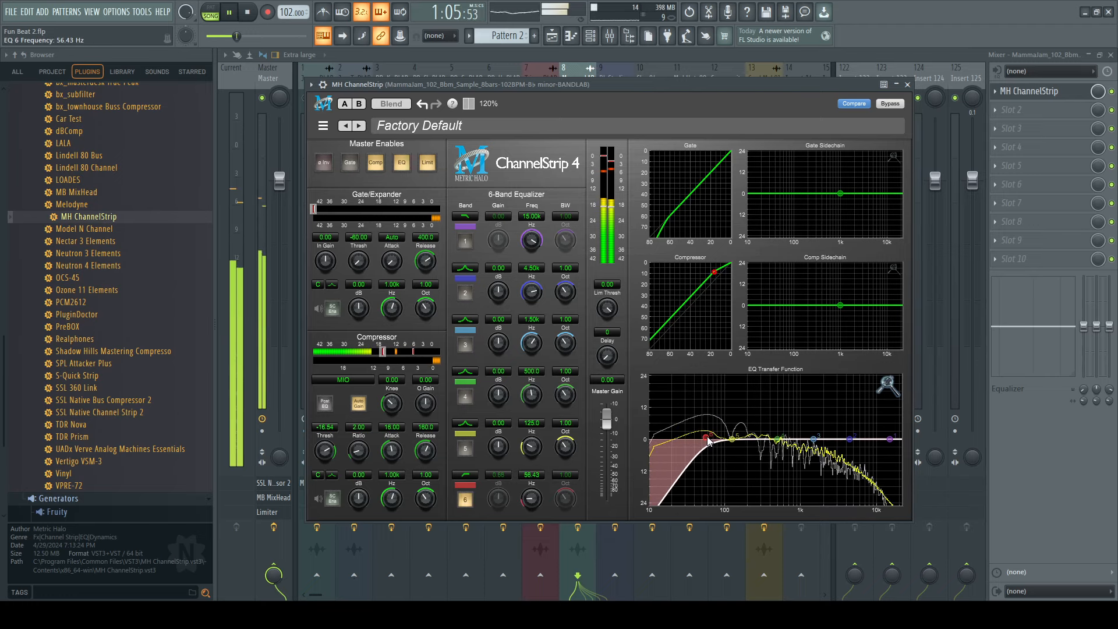
key("space")
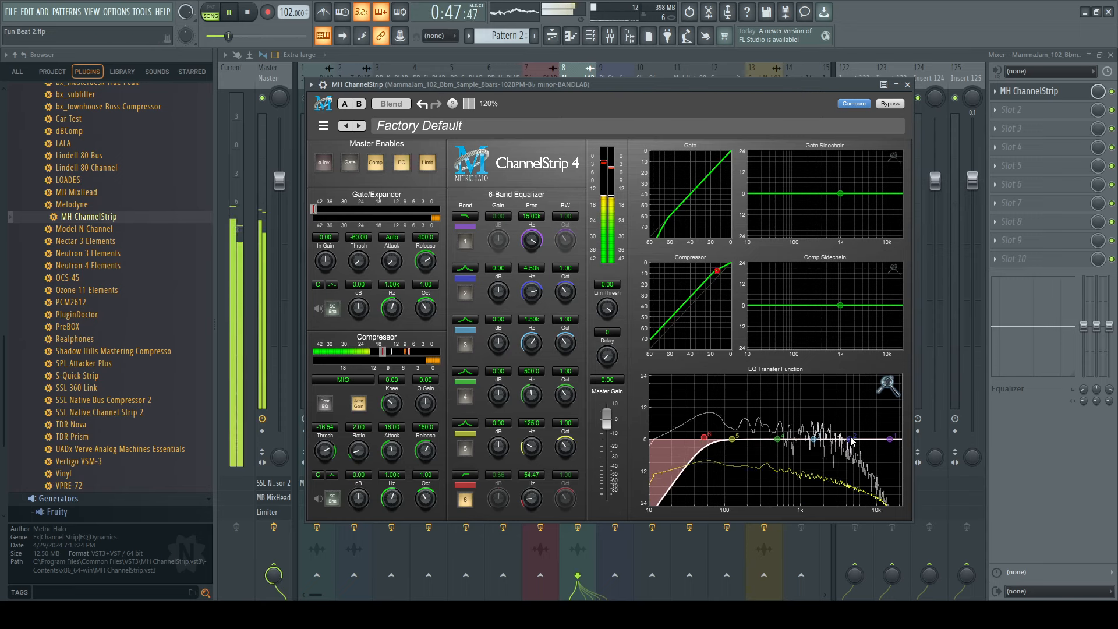
- Set the MammaJam EQ to 3.51 dB at 6.18 kHz, -0.66 dB at 1.86 kHz, -1.32 dB at 437.6 Hz, -1.97 dB at 134 Hz and a 15.77 kHz high cut
left_click_drag(849, 439, 888, 443)
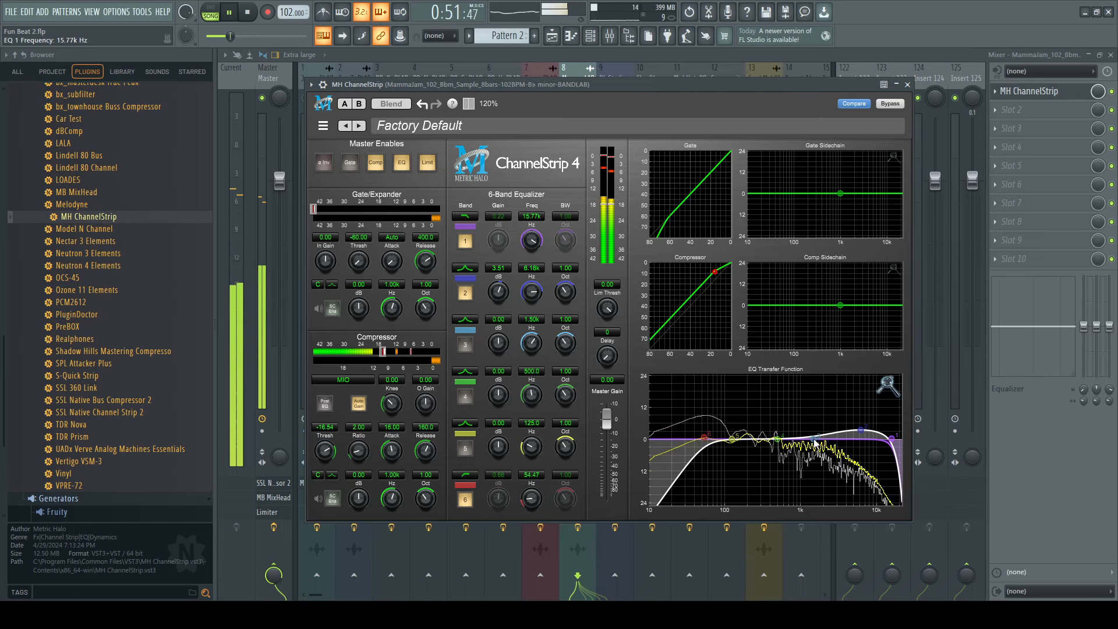
left_click_drag(820, 441, 827, 447)
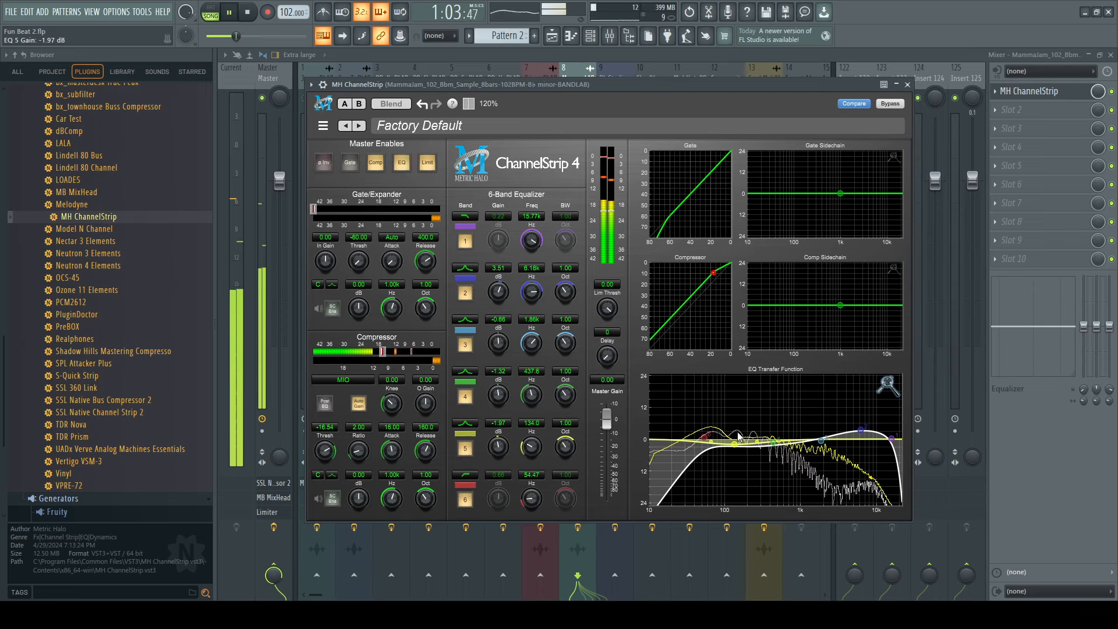
left_click(908, 85)
- Unsolo MammaJam, replay the section with all tracks and raise the MammaJam fader to about -3.3 dB
key("space")
right_click(567, 99)
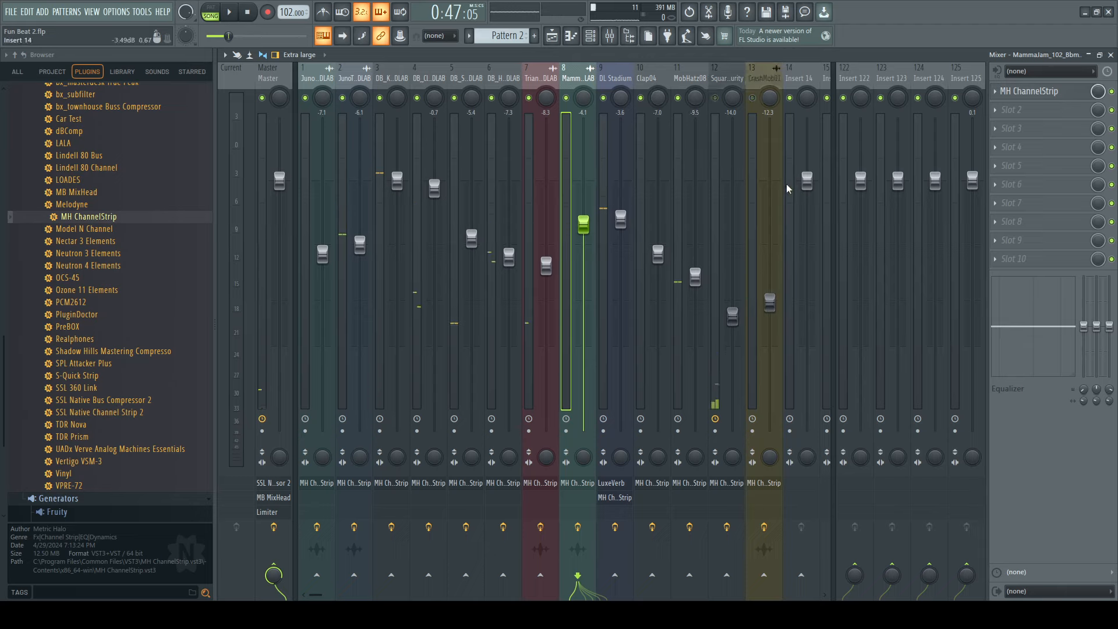
key("space")
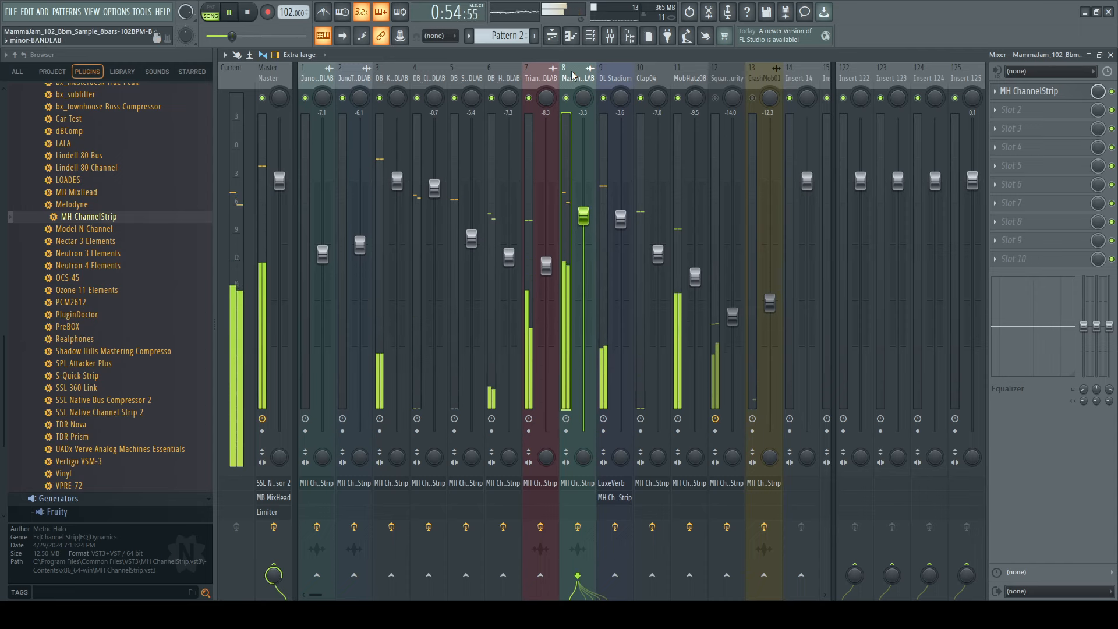
- Solo MammaJam and adjust its EQ band 2 to 3.95 dB at 6.41 kHz and its high cut to 16.62 kHz
right_click(567, 98)
left_click(1025, 95)
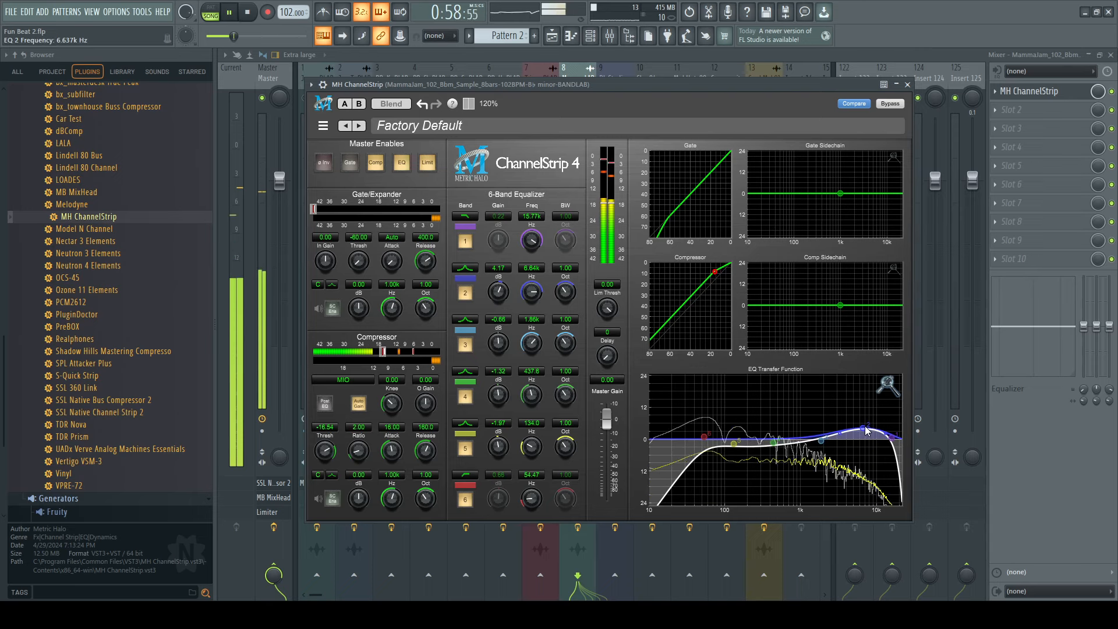
left_click_drag(865, 427, 896, 439)
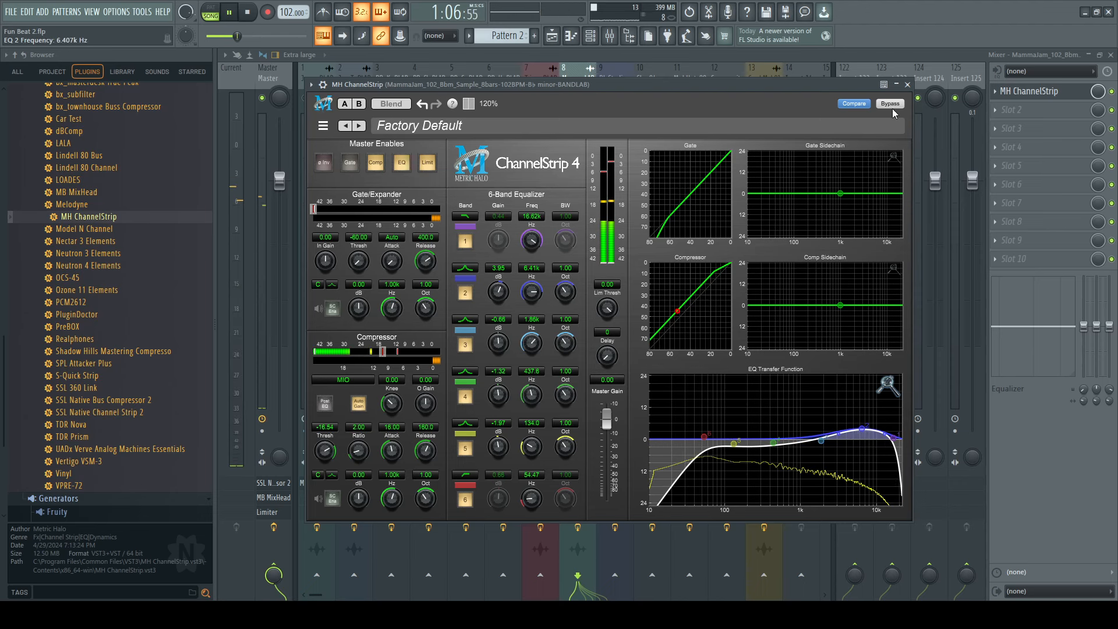
left_click(907, 85)
- Unsolo MammaJam, replay the full mix and set the MammaJam fader to about -3.4 dB
key("space")
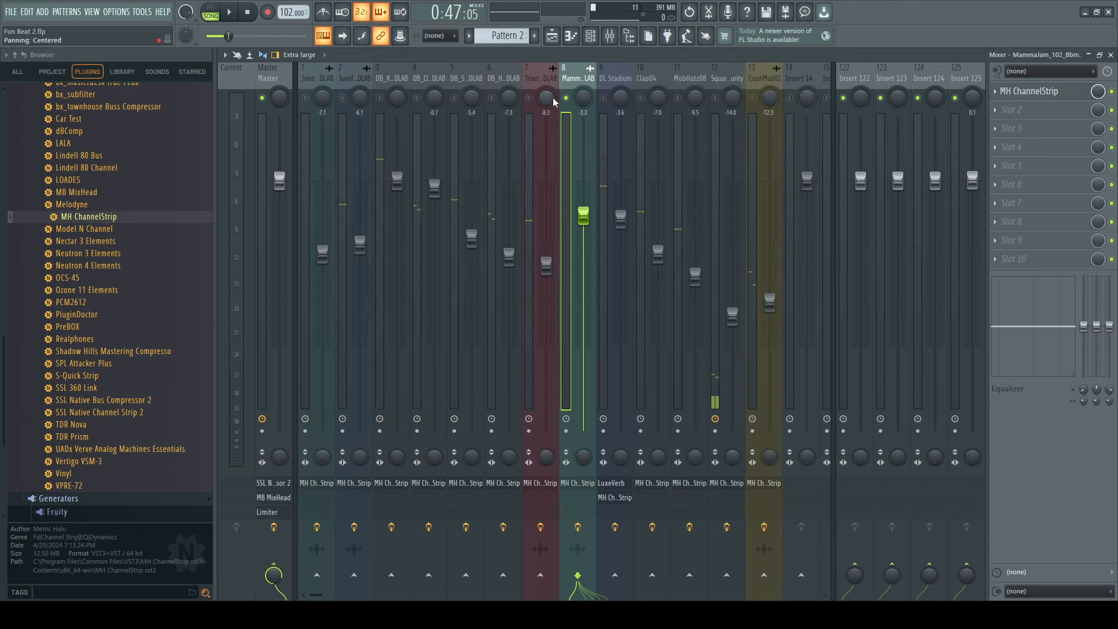
right_click(568, 98)
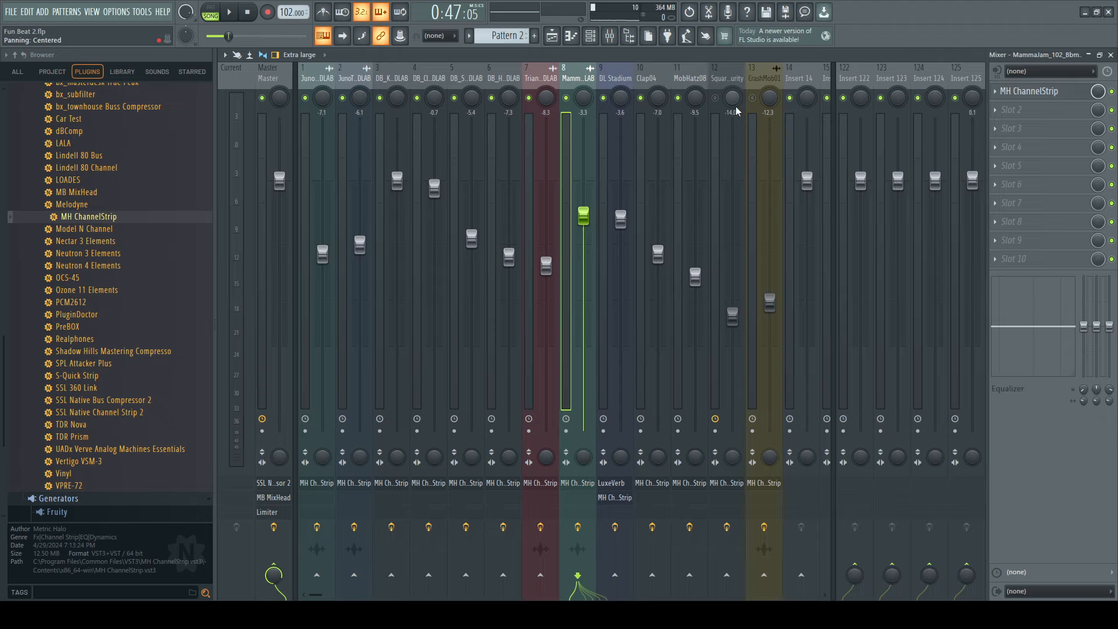
key("space")
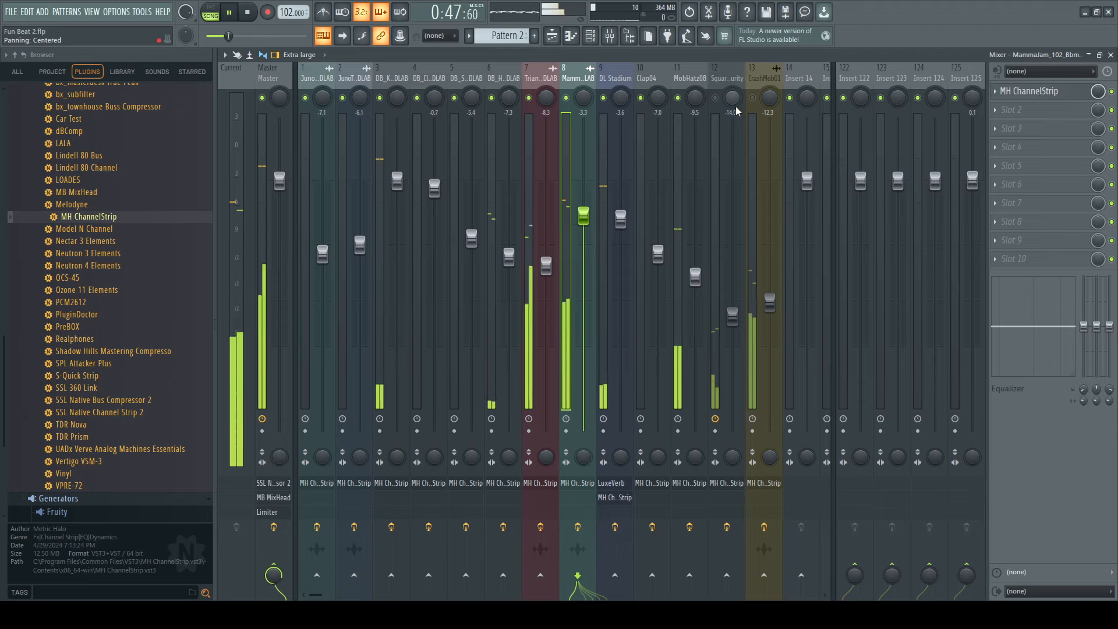
left_click_drag(589, 214, 589, 217)
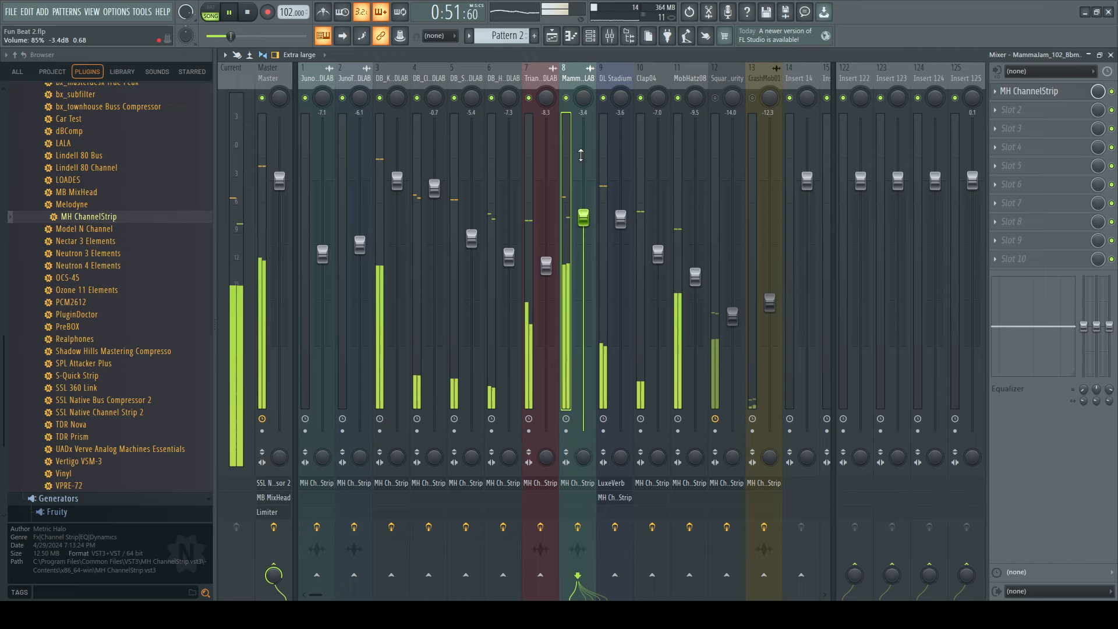
- Set MammaJam's low cut to 55.44 Hz and EQ band 5 to -2.41 dB at 84.7 Hz, and raise its fader to about -2.7 dB
left_click(1035, 97)
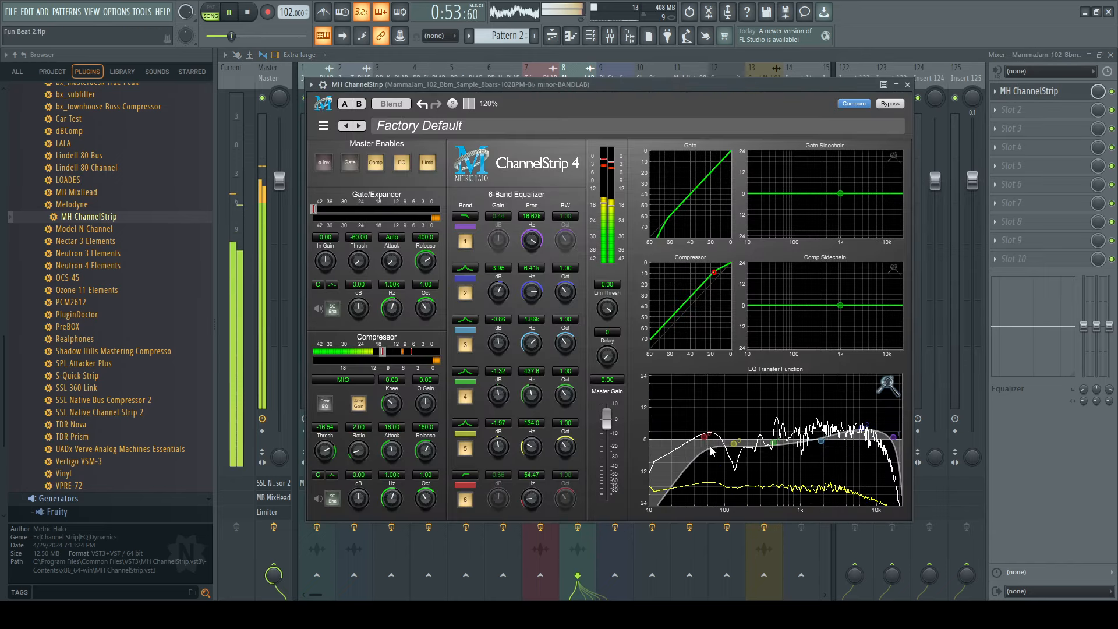
mouse_move(705, 434)
left_mouse_down()
mouse_move(733, 443)
mouse_move(704, 435)
left_mouse_up()
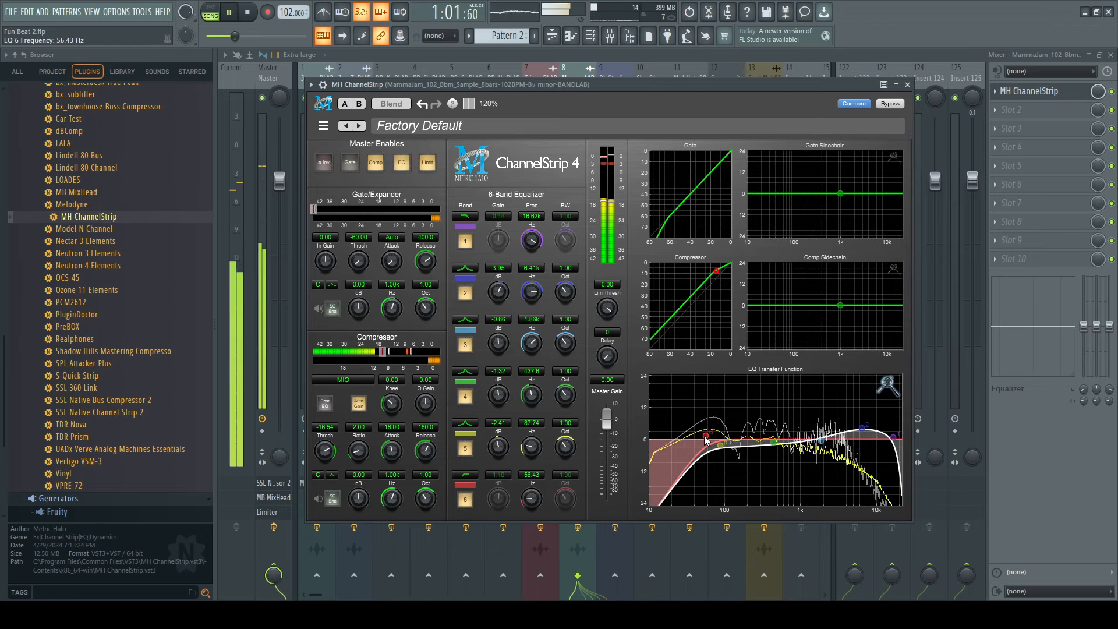
left_click(721, 445)
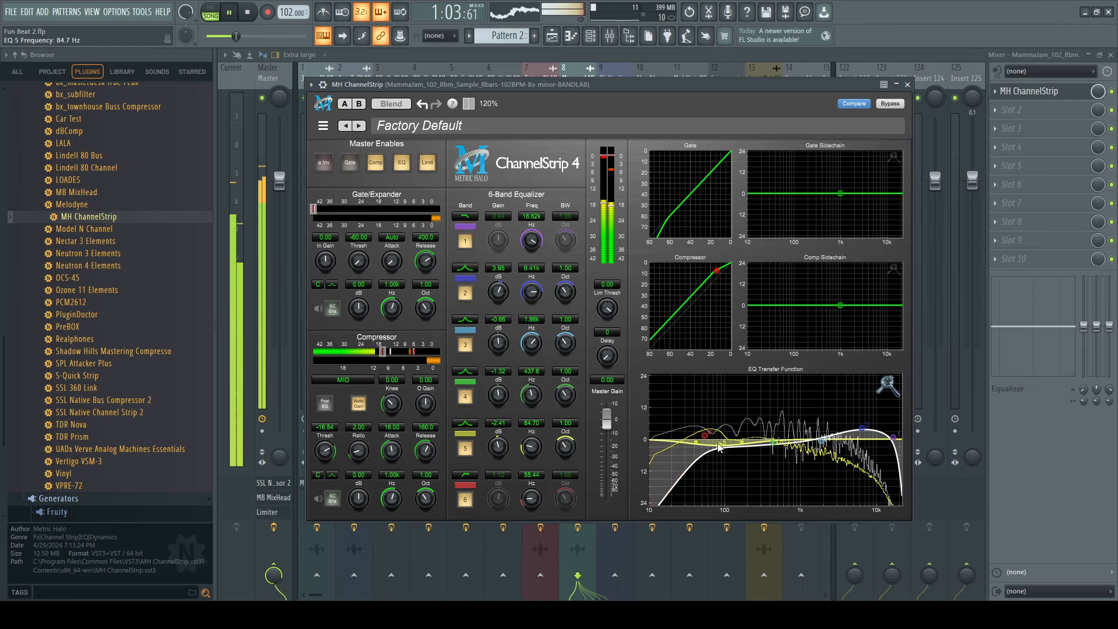
left_click(908, 85)
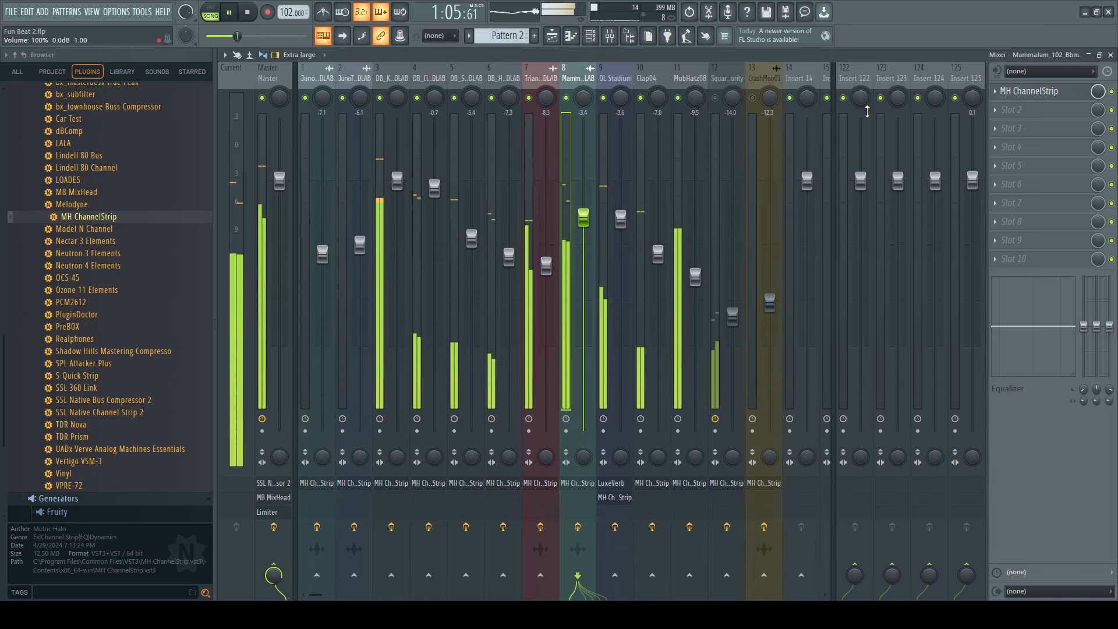
left_click_drag(583, 219, 583, 210)
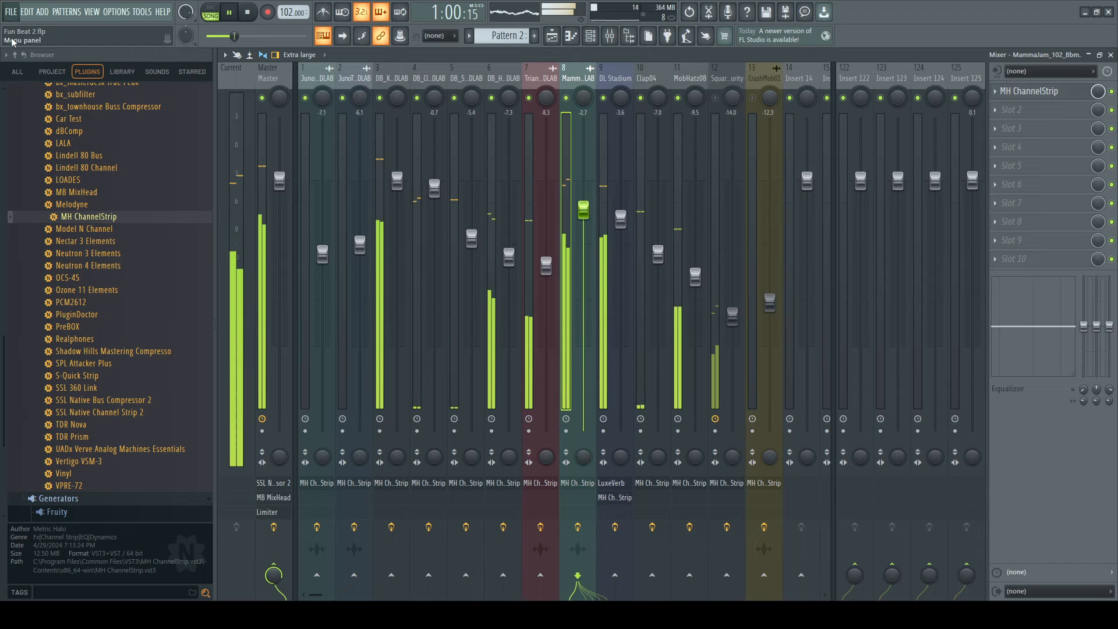
- Unmute Square purity, enable the limiter in its ChannelStrip and set the EQ analyzer point to Main Output
key("space")
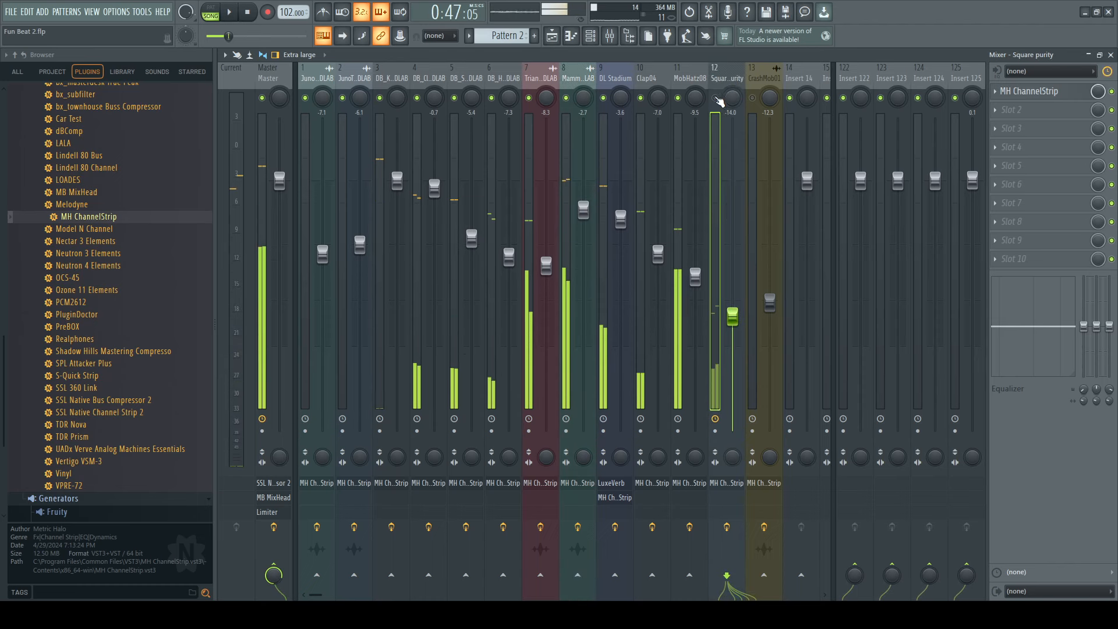
left_click(718, 102)
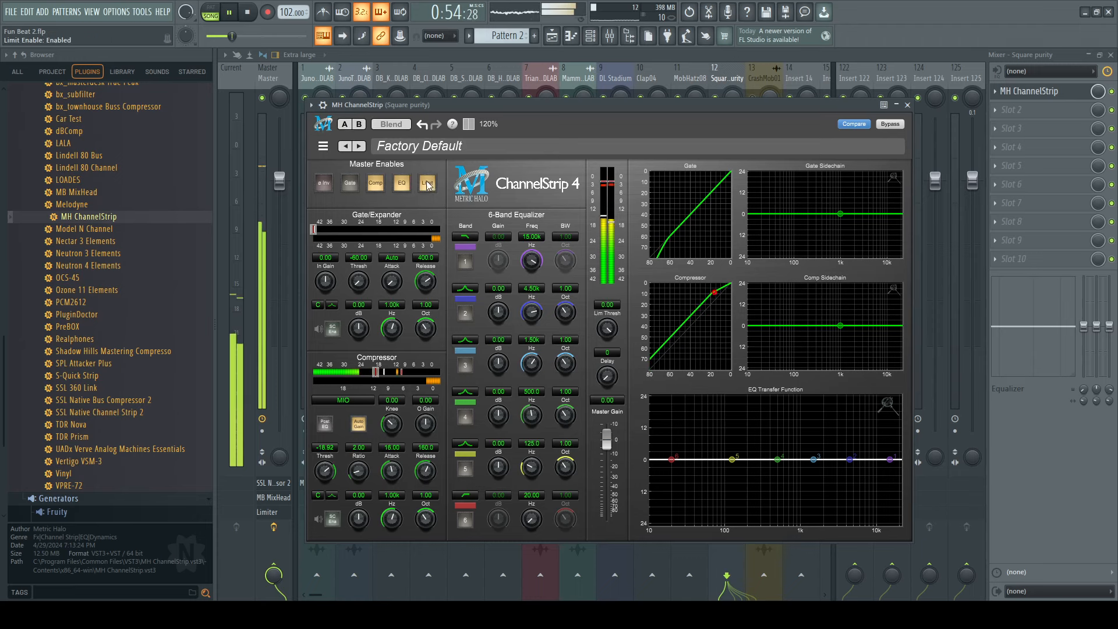
left_click(884, 408)
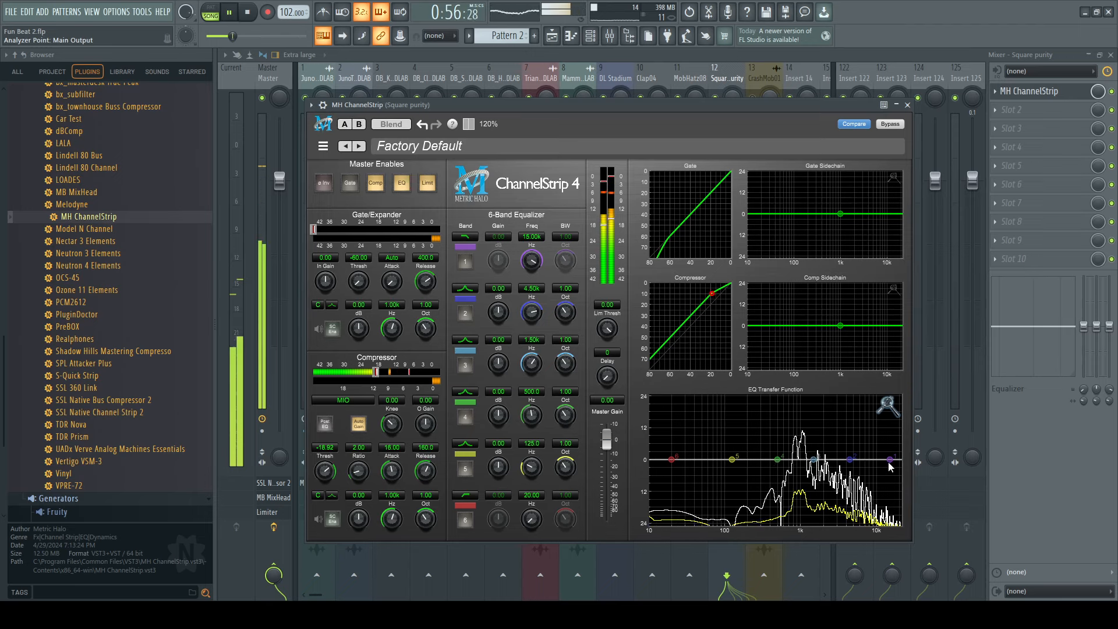
- Set the Square purity EQ to a 16.33 kHz high cut, 223.7 Hz low cut, 1.97 dB at 5.87 kHz and -1.75 dB at 826.2 Hz
left_click_drag(890, 461, 893, 459)
left_click_drag(670, 464, 751, 469)
left_click_drag(850, 460, 858, 459)
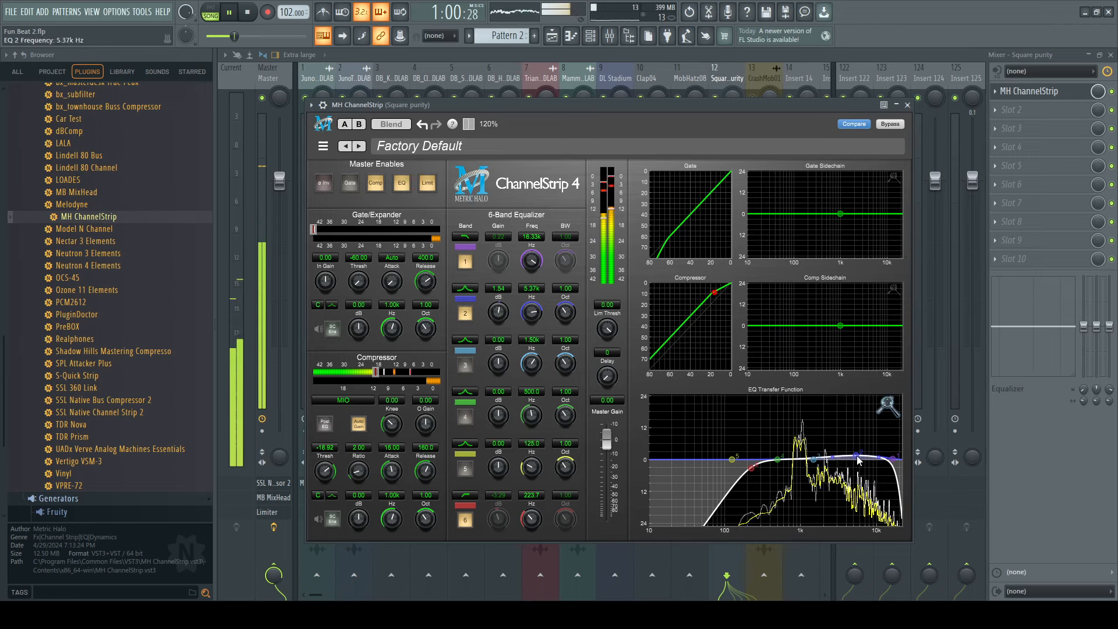
left_click_drag(778, 460, 797, 463)
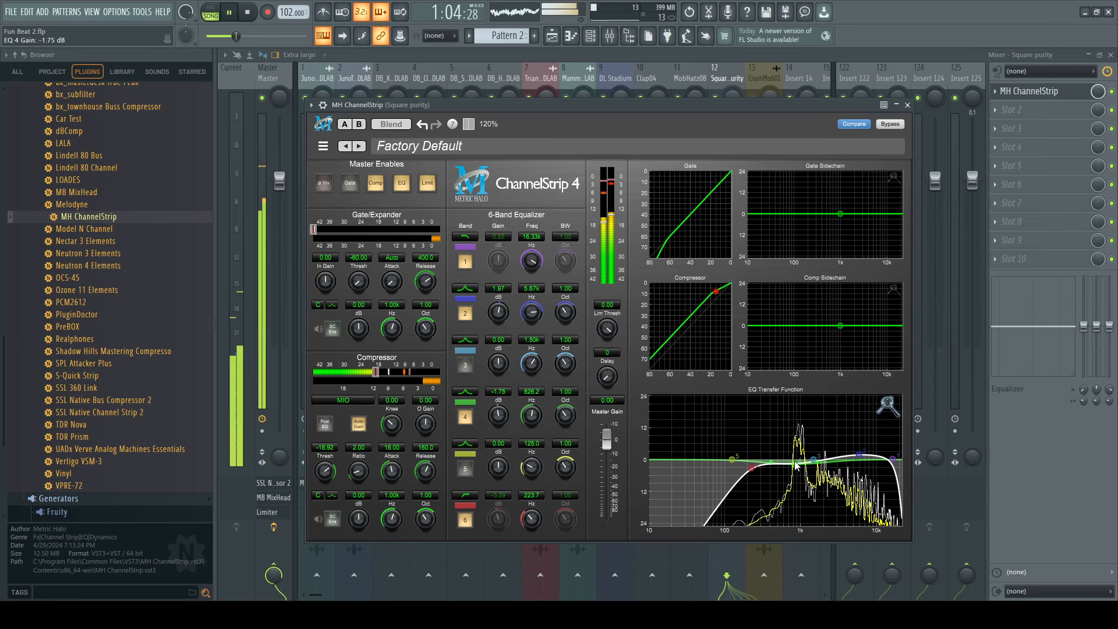
left_click(912, 107)
- Restart playback of the section and lower the Square purity fader to about -17.8 dB
key("space")
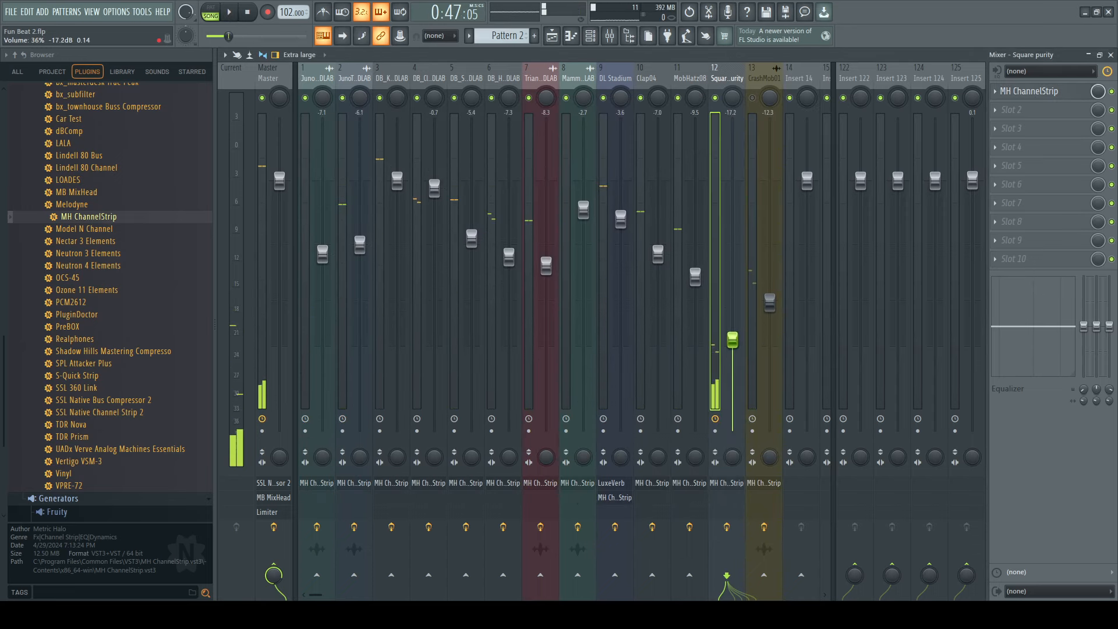
key("space")
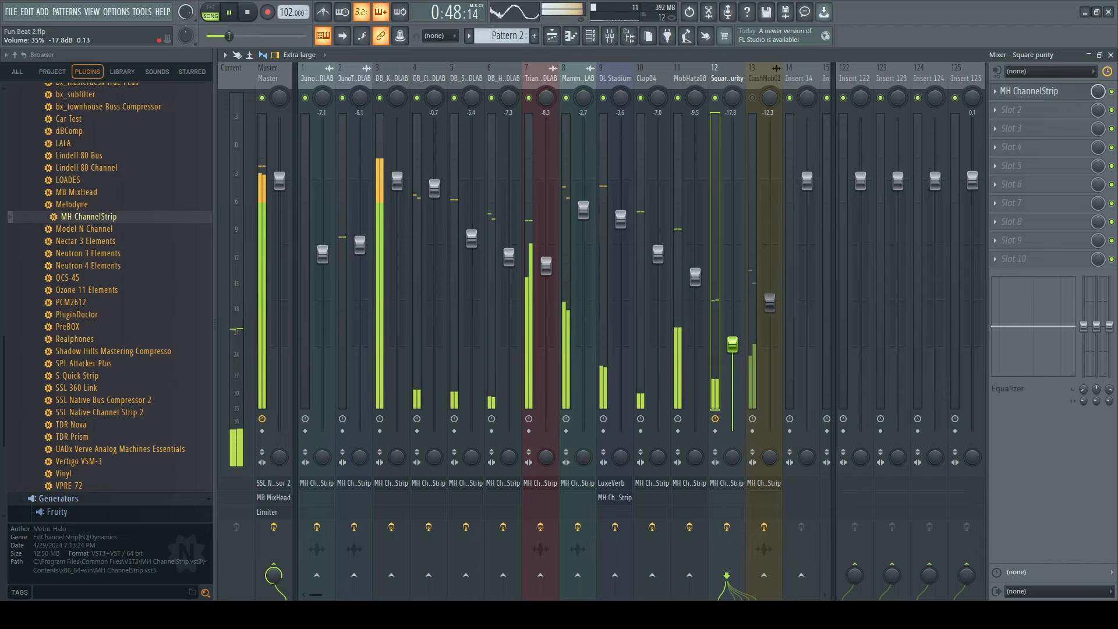
- Raise the Square purity fader to about -16.7 dB and unmute CrashMob01
left_click_drag(733, 342, 733, 337)
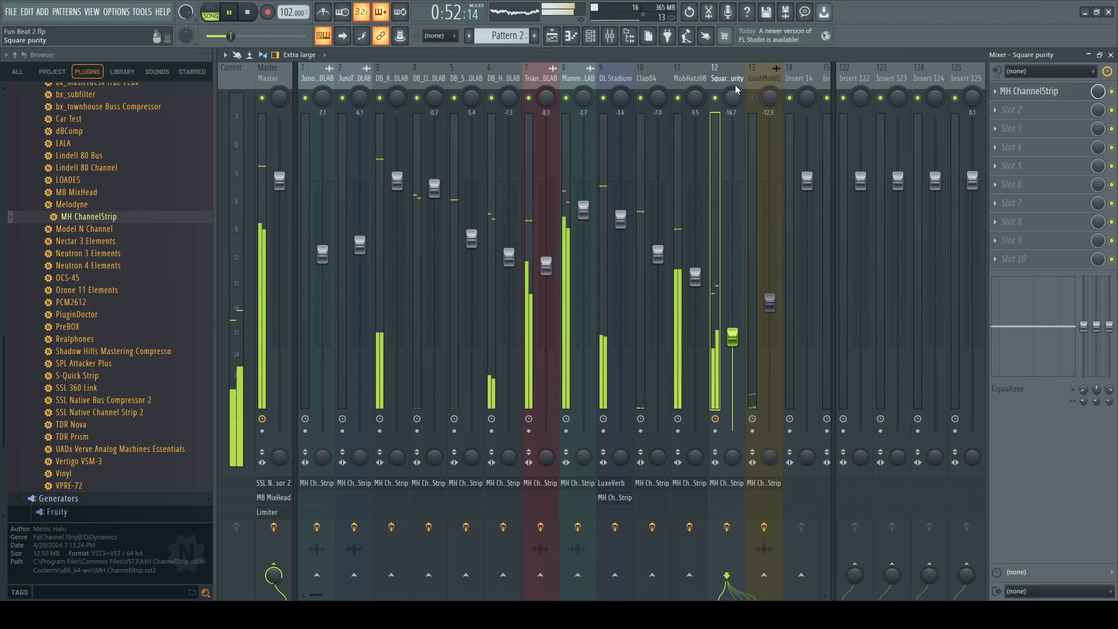
left_click(757, 105)
- Set the compressor threshold to -15.35 dB in CrashMob01's ChannelStrip and enable its limiter while the section plays
left_click(1057, 95)
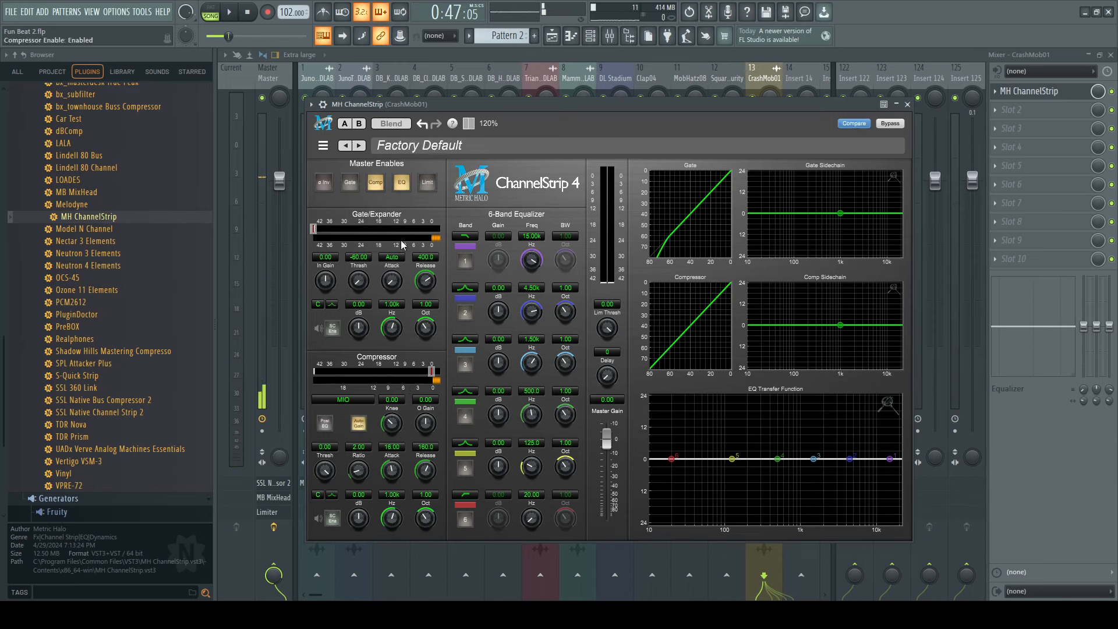
left_click_drag(472, 103, 474, 75)
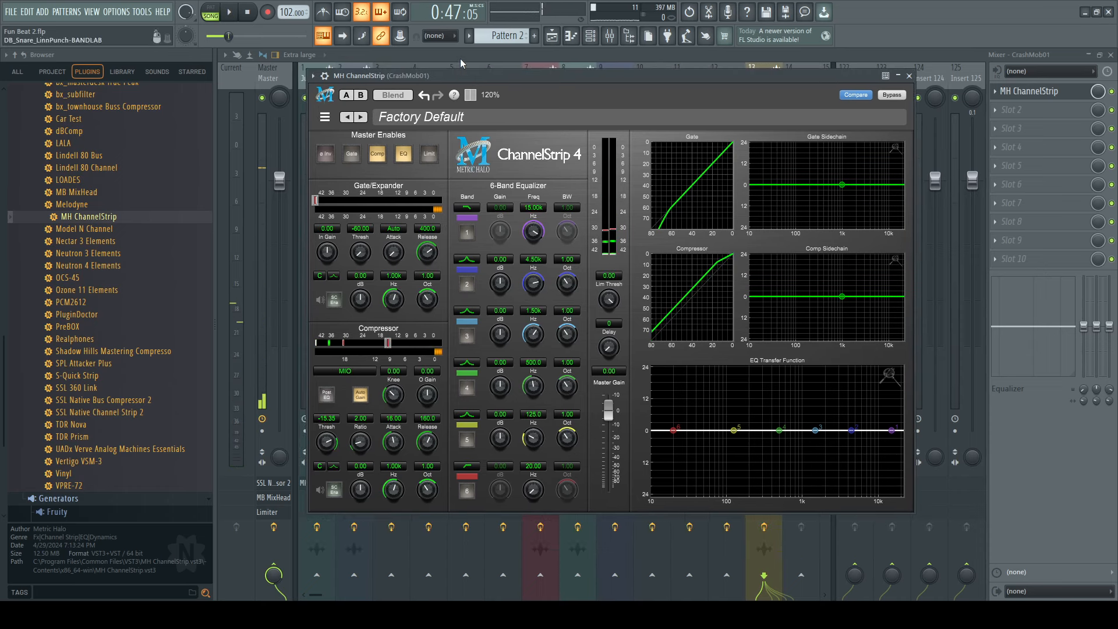
key("space")
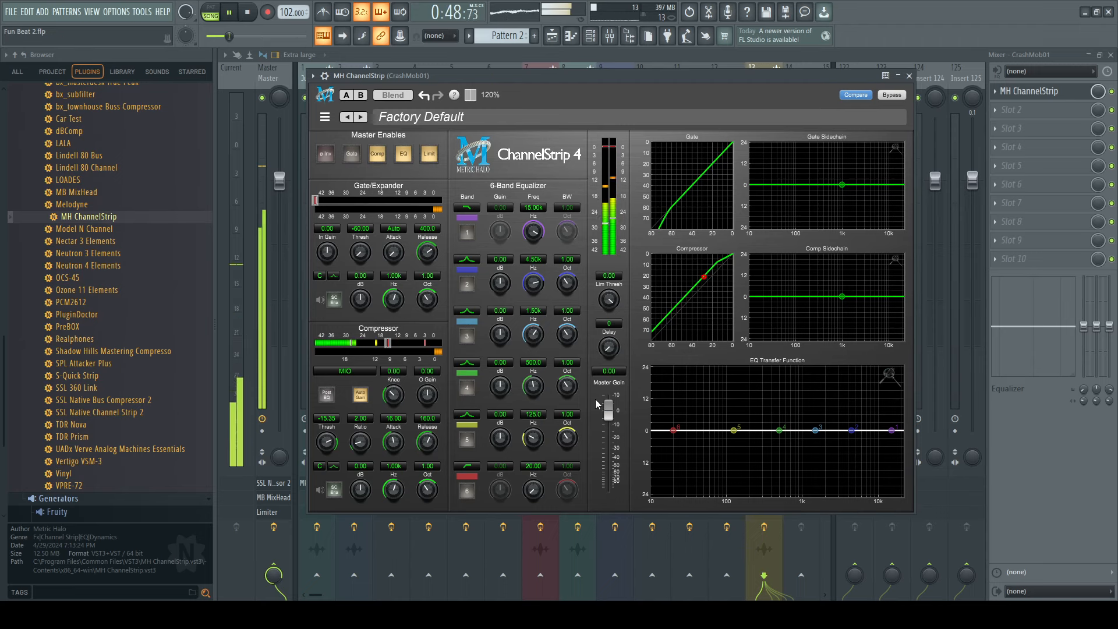
- Turn on CrashMob01's EQ analyzer and set a 16.05 kHz high cut, a 177.8 Hz low cut and -3.07 dB at 5.76 kHz
left_click(888, 377)
left_click_drag(891, 431, 895, 431)
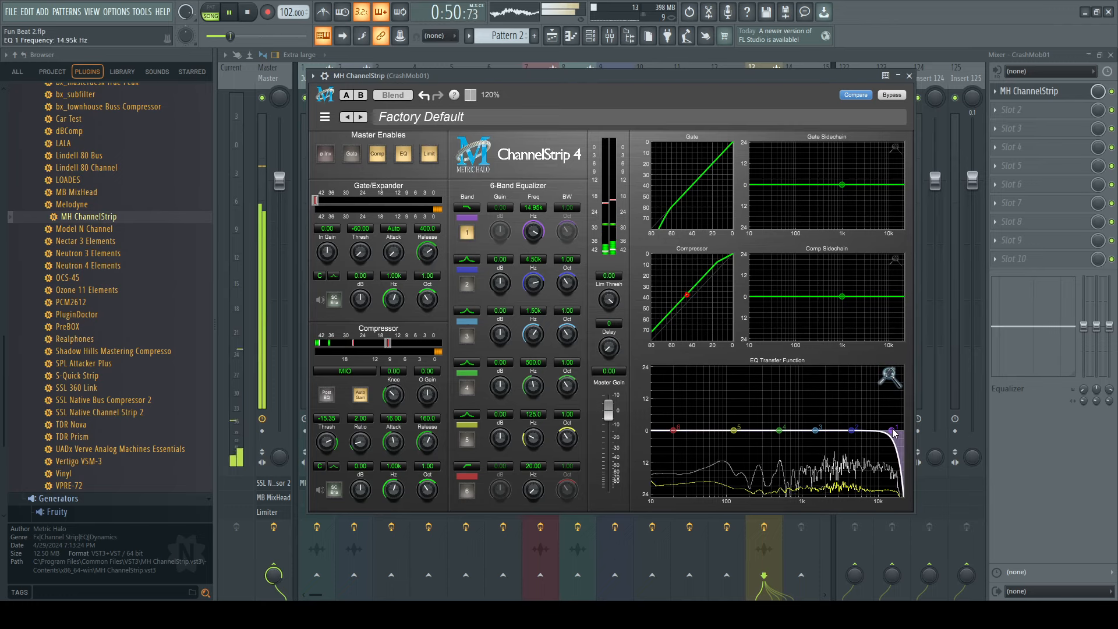
left_click_drag(672, 432, 744, 436)
left_click(853, 433)
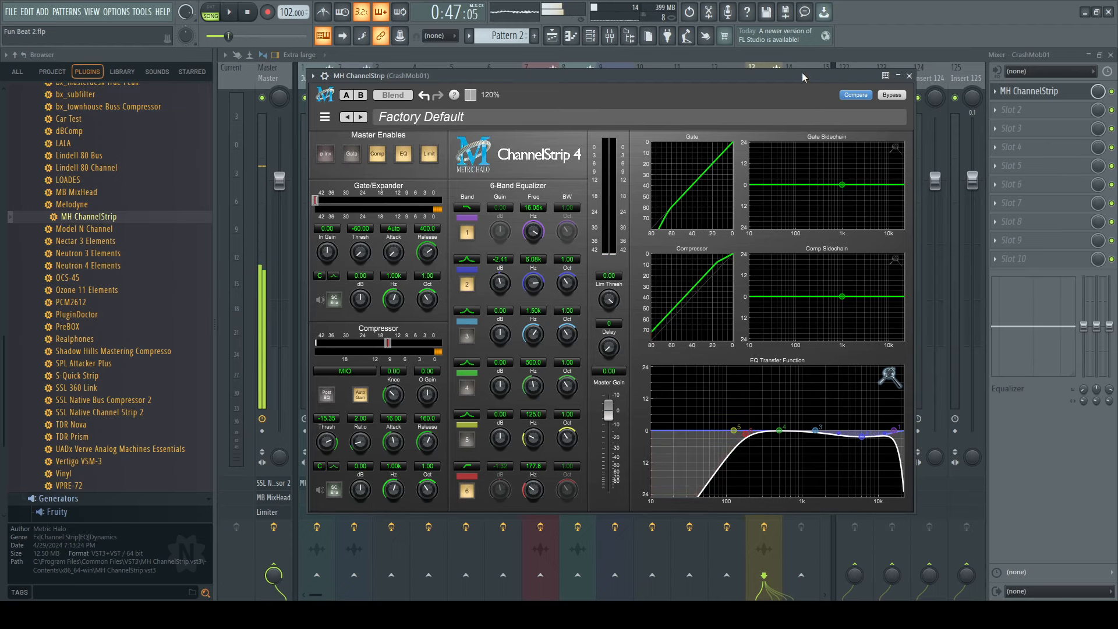
key("space")
left_click_drag(862, 436, 862, 443)
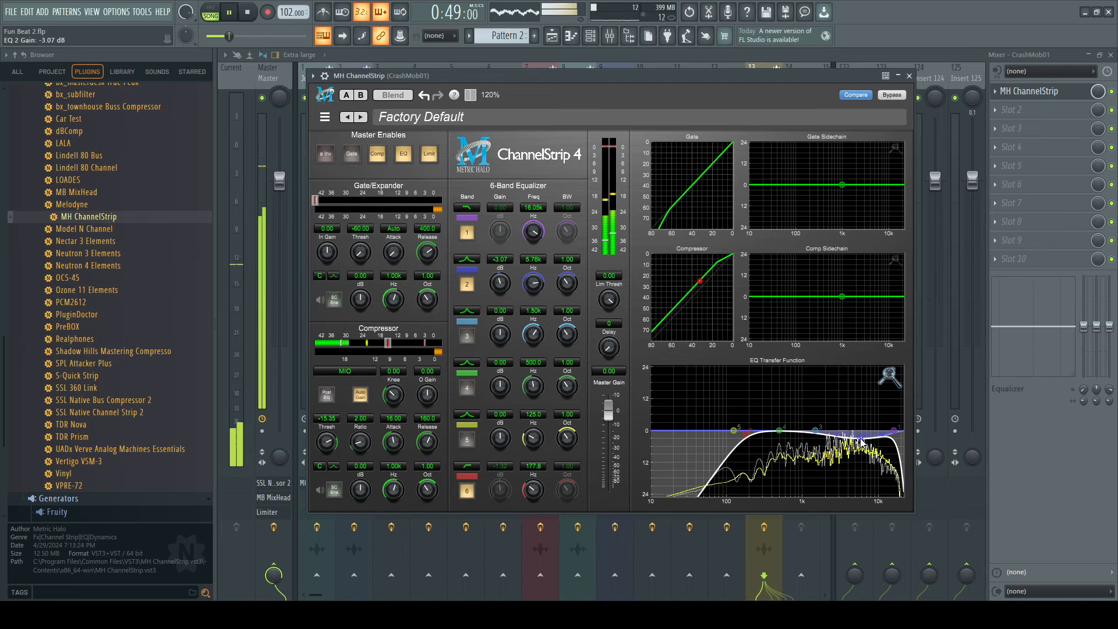
- Close the ChannelStrip and lower the CrashMob01 fader to about -12.9 dB while replaying the section
left_click(909, 76)
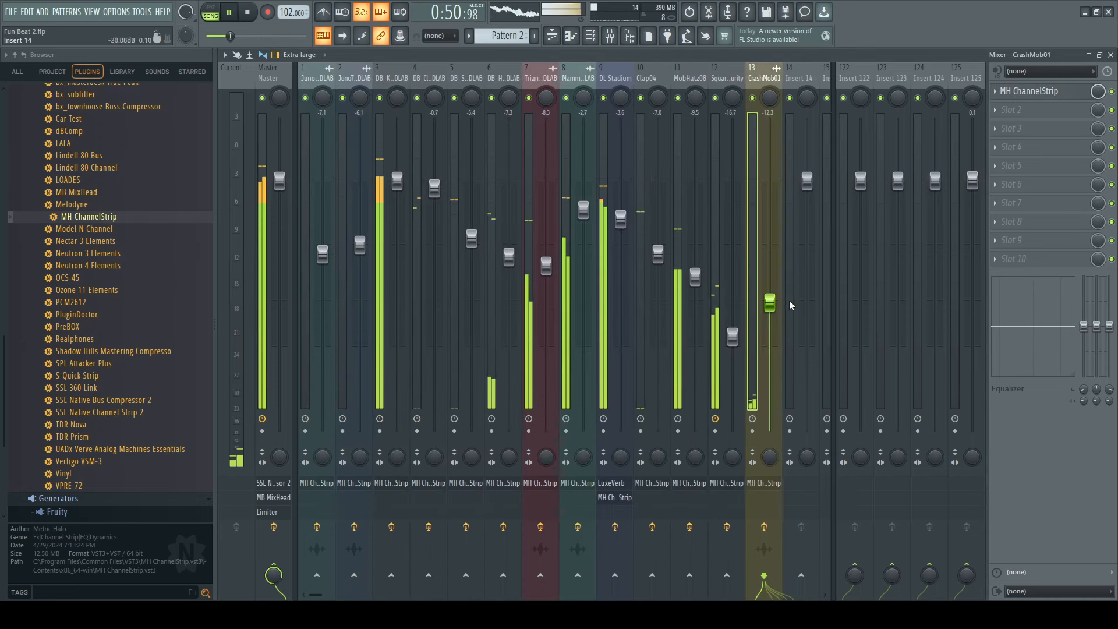
left_click_drag(772, 304, 772, 307)
key("space")
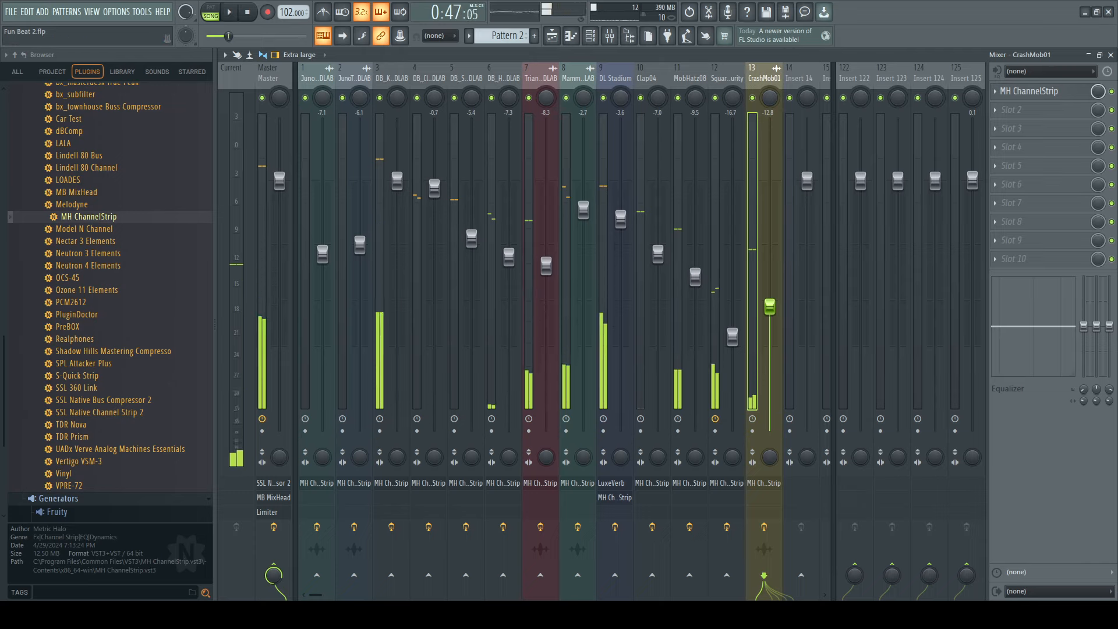
key("space")
key("space")
key("space")
left_click_drag(762, 290, 762, 291)
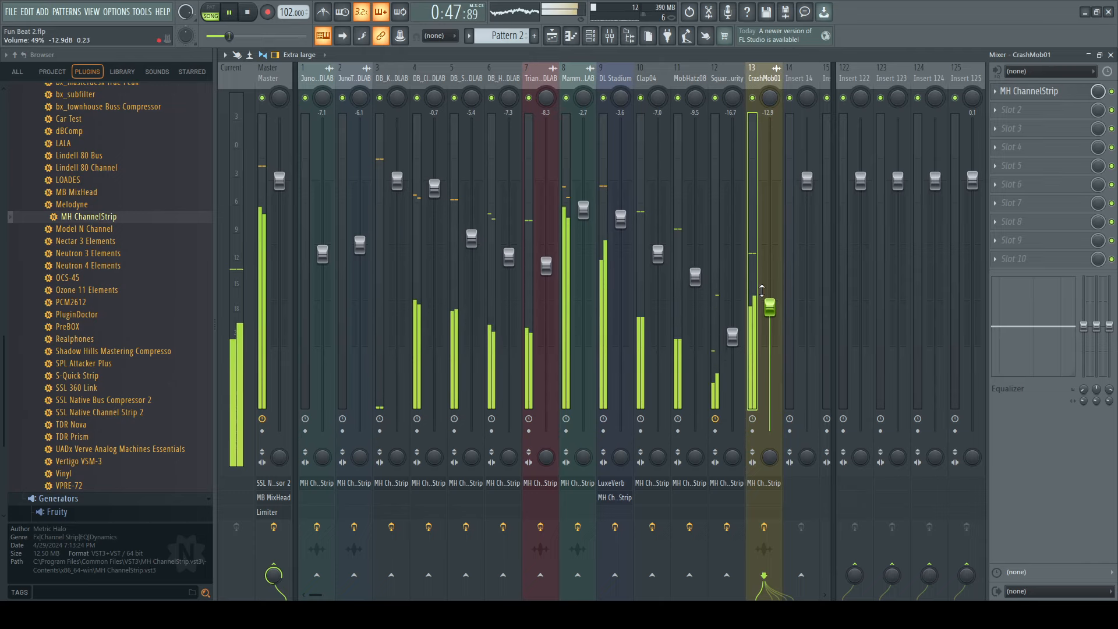
- Review the Master chain's SSL Bus Compressor 2, MB MixHead and Fruity Limiter while the beat plays
left_click(268, 78)
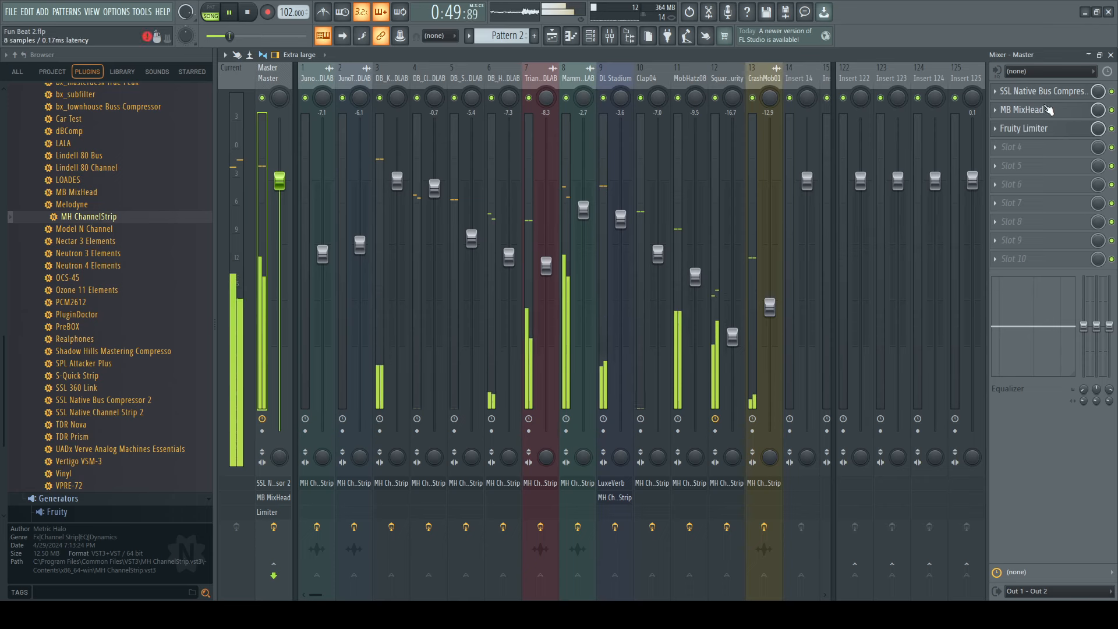
left_click(1043, 92)
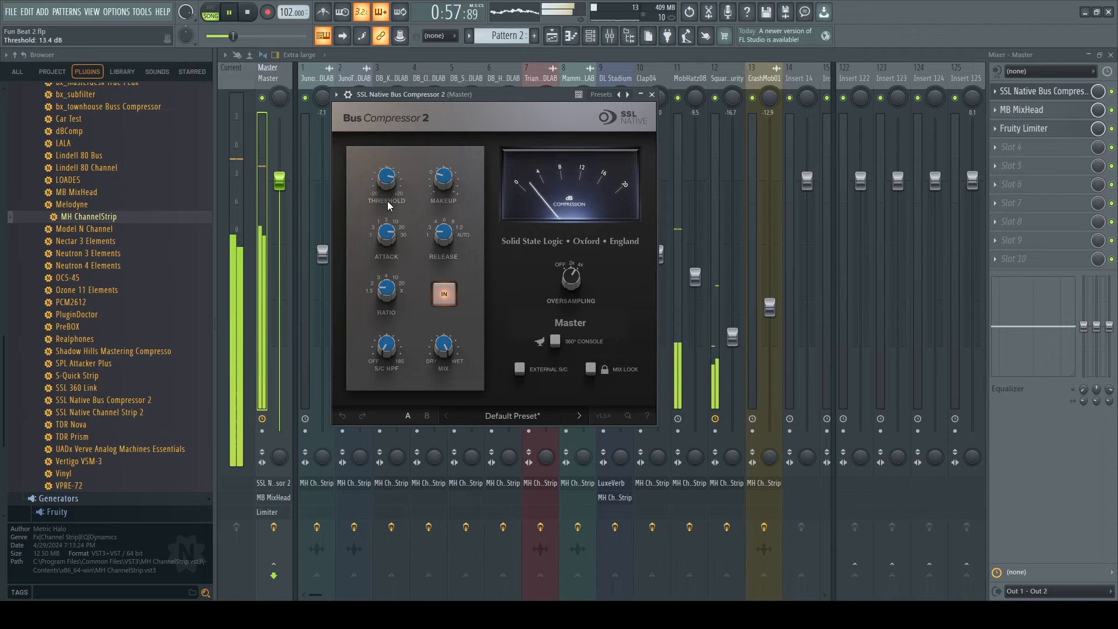
left_click(653, 95)
left_click(1028, 109)
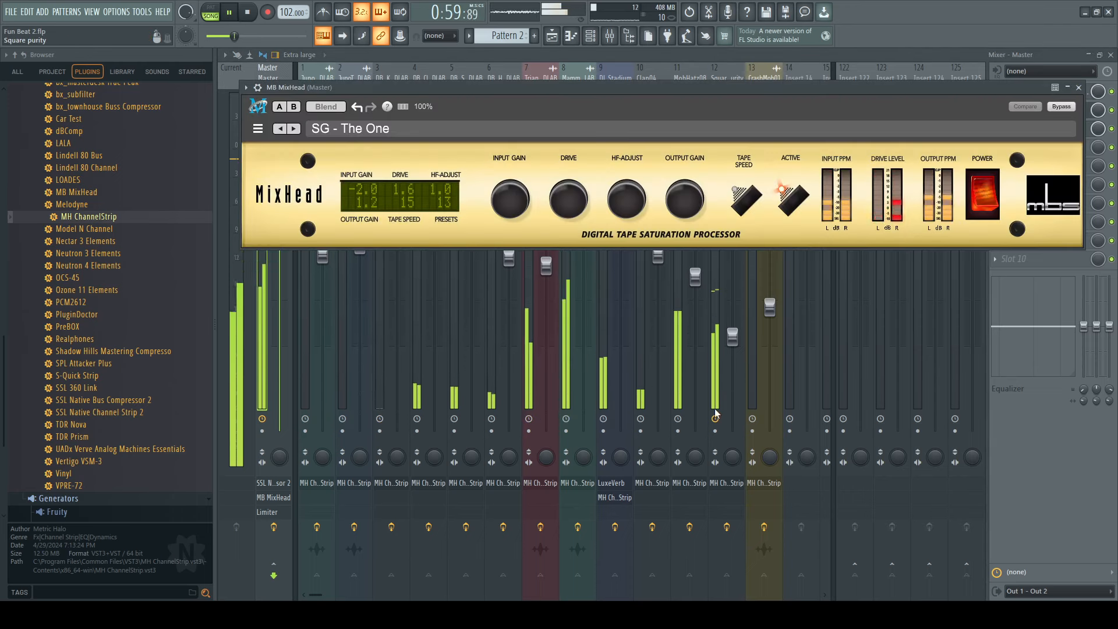
left_click(1079, 87)
left_click(1070, 128)
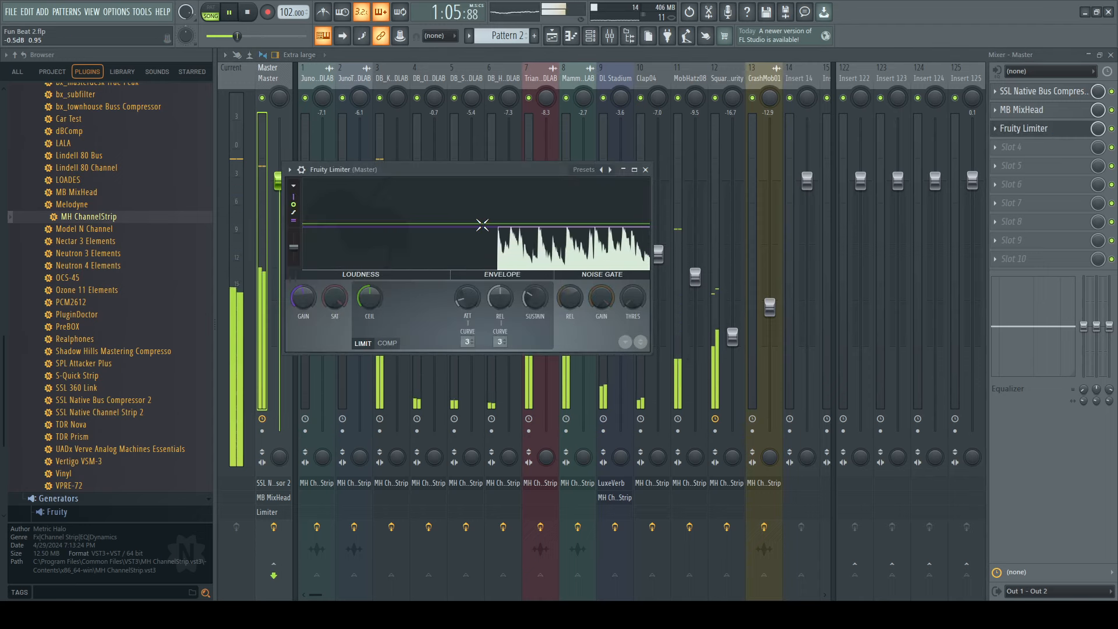
left_click(645, 170)
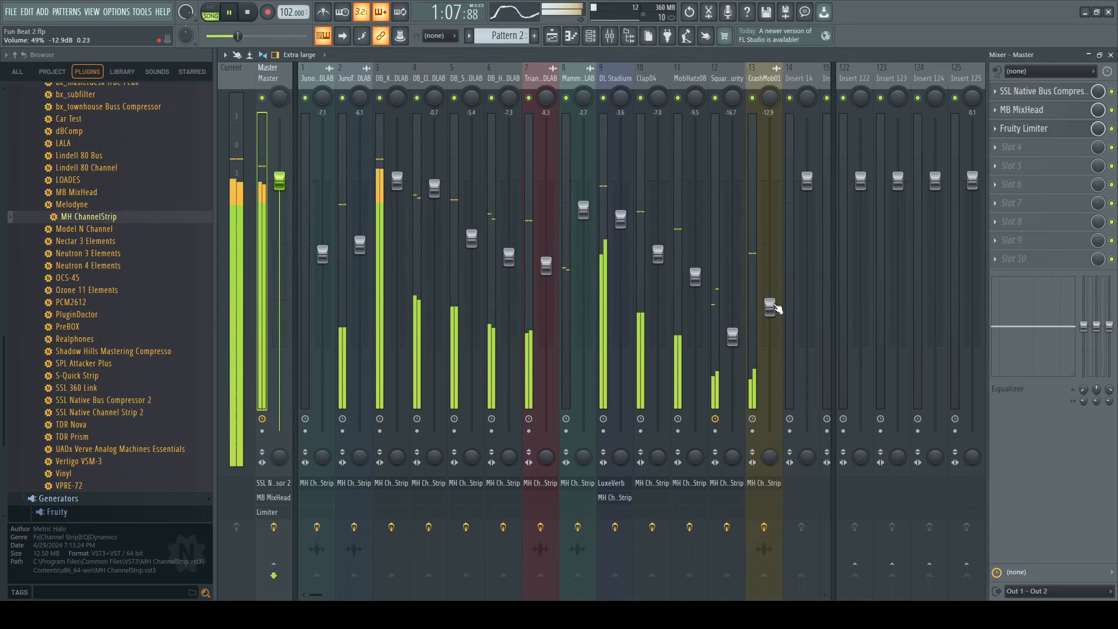
- Play the arrangement from around bar 28 and check the Master levels and its Fruity Limiter
left_click(770, 306)
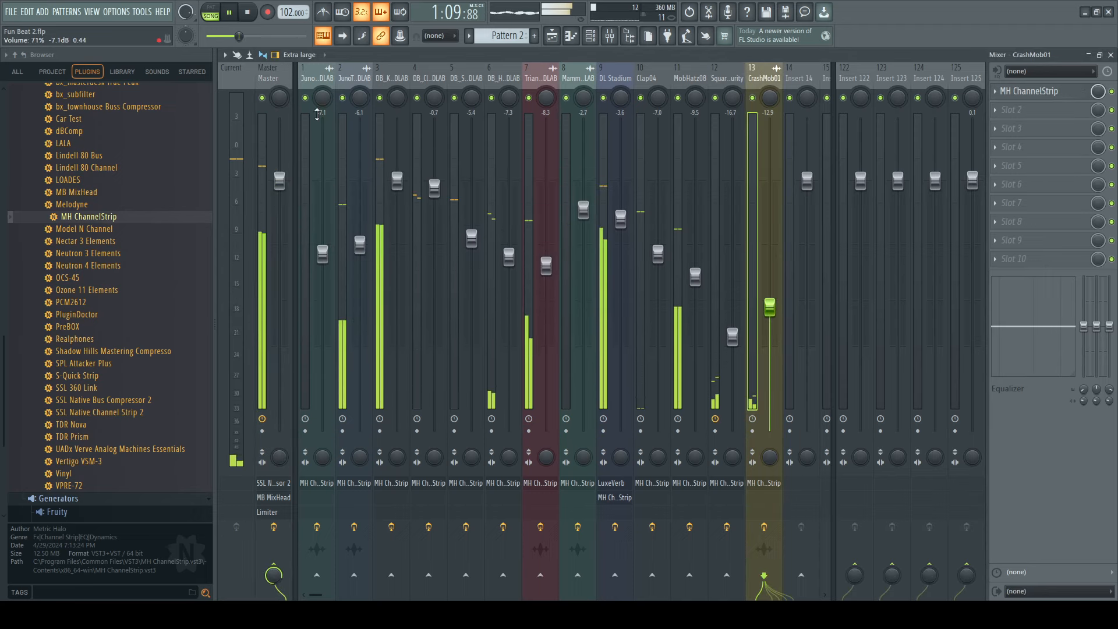
left_click(271, 145)
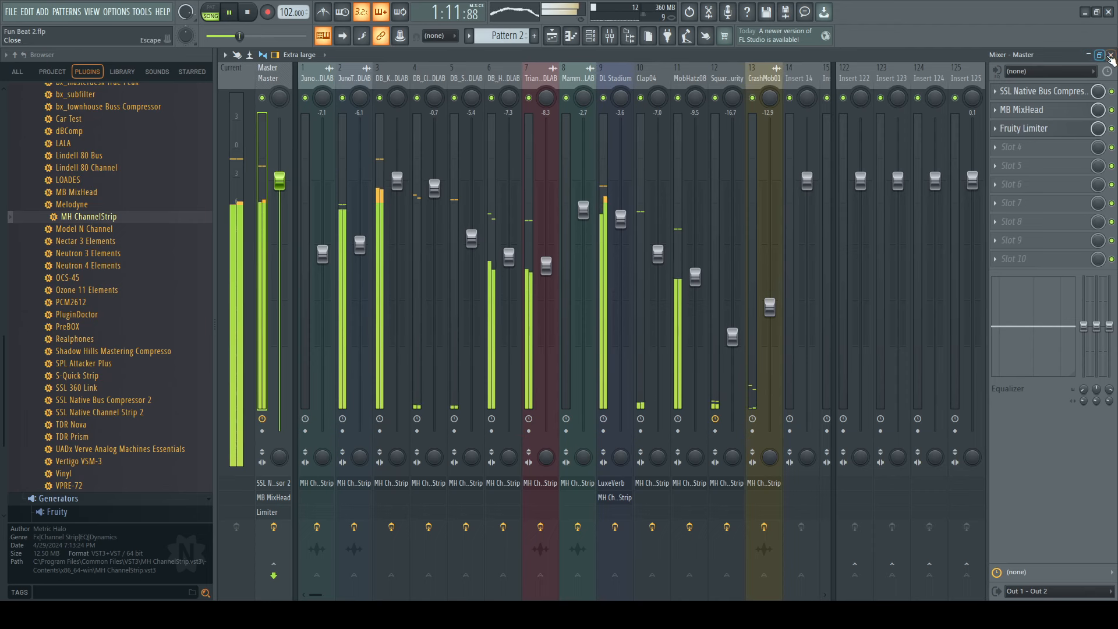
left_click(1110, 56)
key("space")
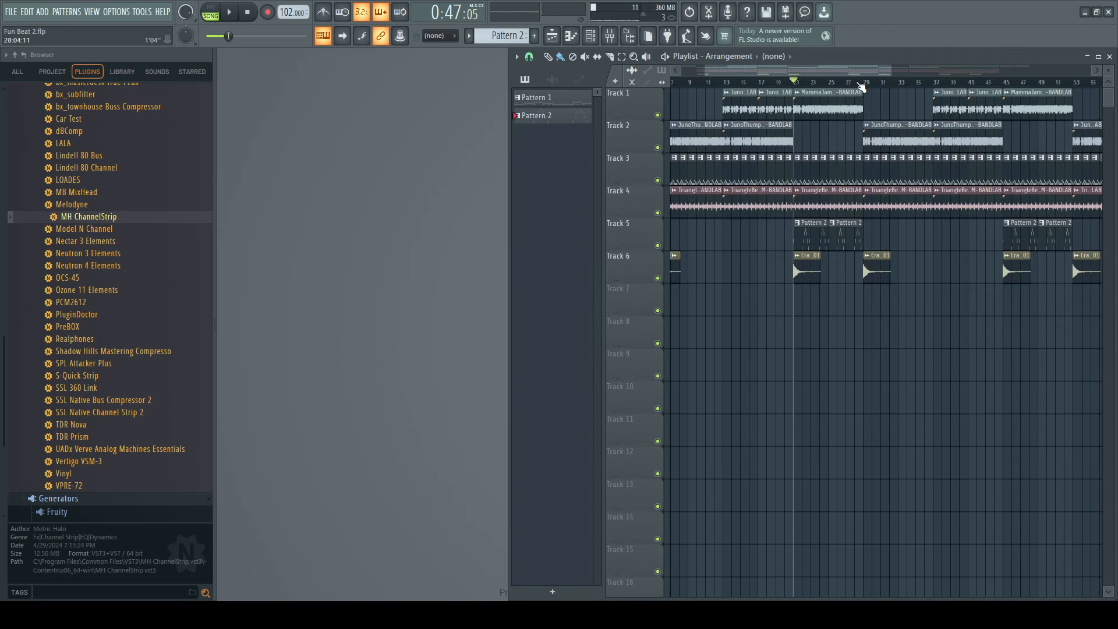
left_click(862, 82)
key("space")
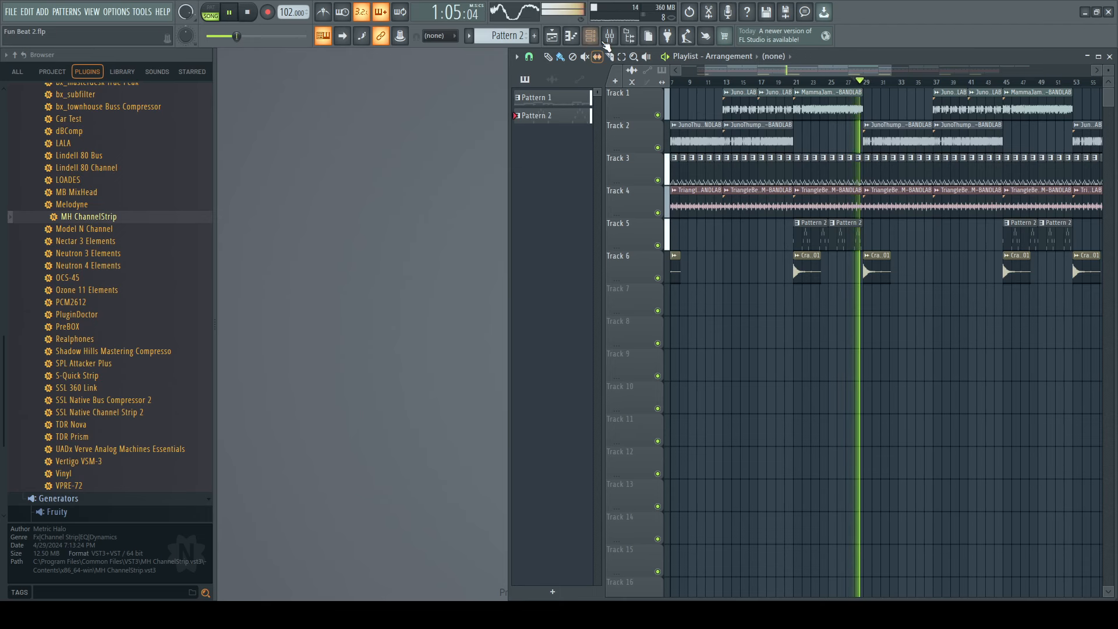
left_click(606, 44)
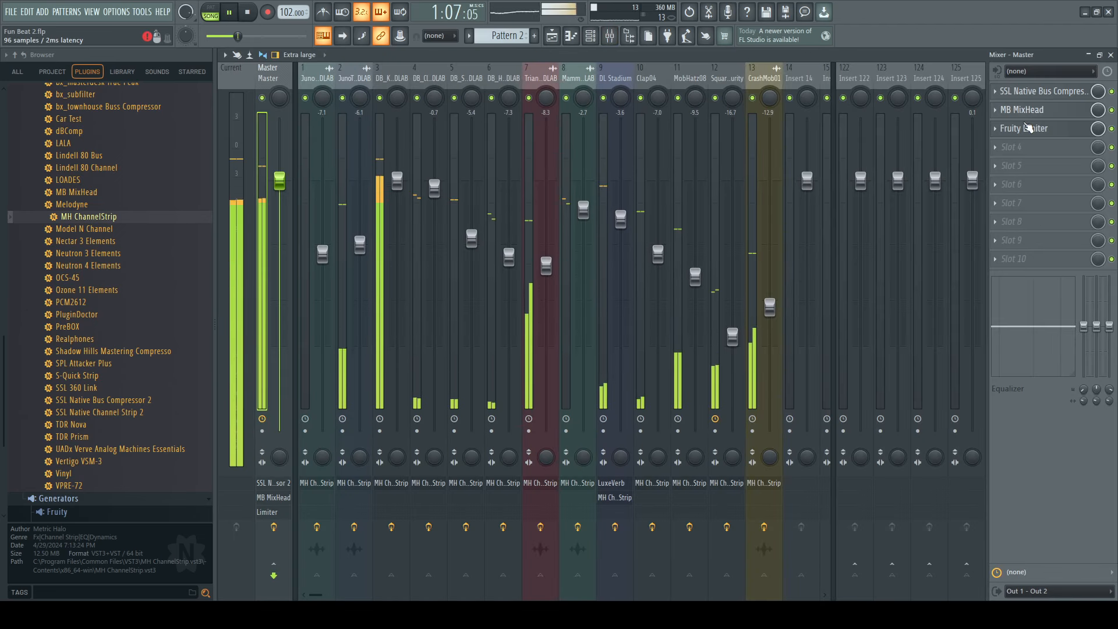
left_click(1026, 129)
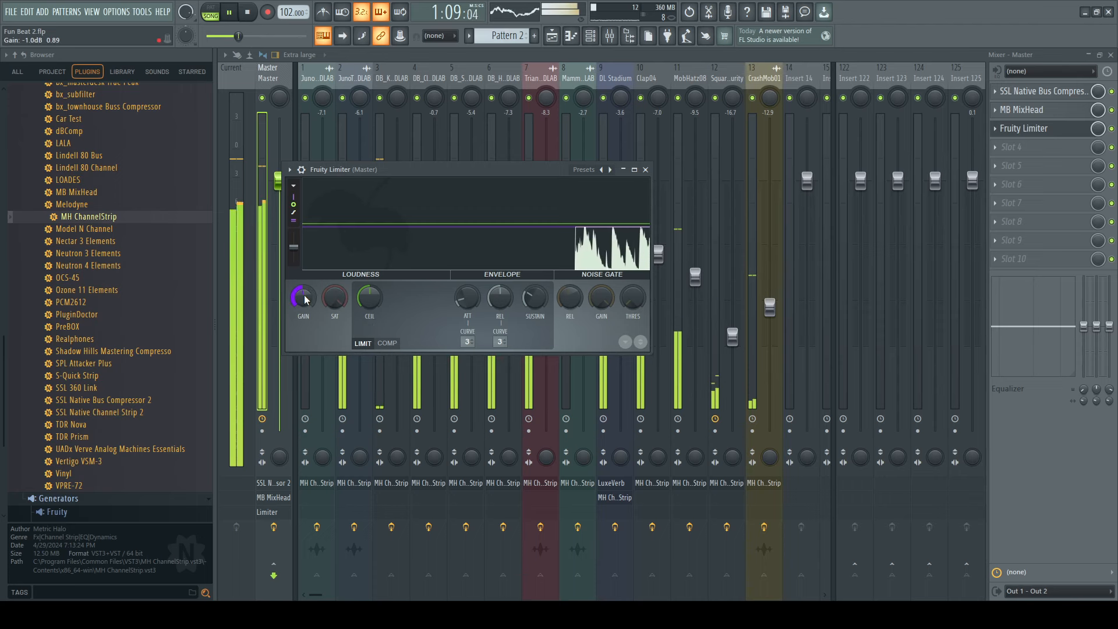
left_click(644, 170)
left_click(1111, 55)
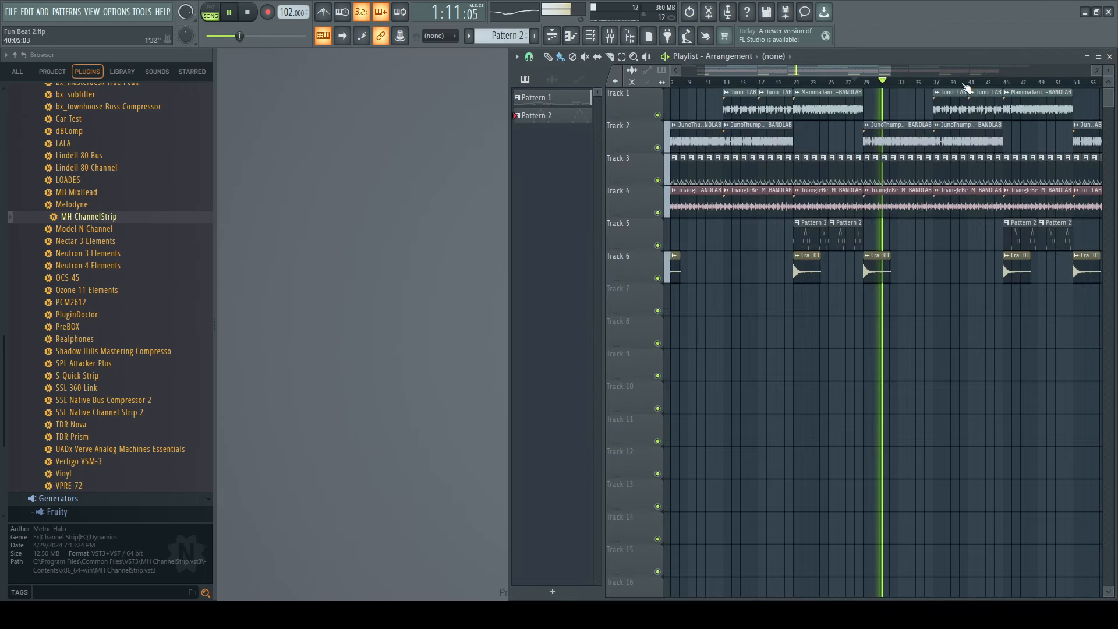
- Restart playback at bar 21 and raise the gain of the Master's Fruity Limiter to 0.0 dB
left_click(793, 83)
key("F9")
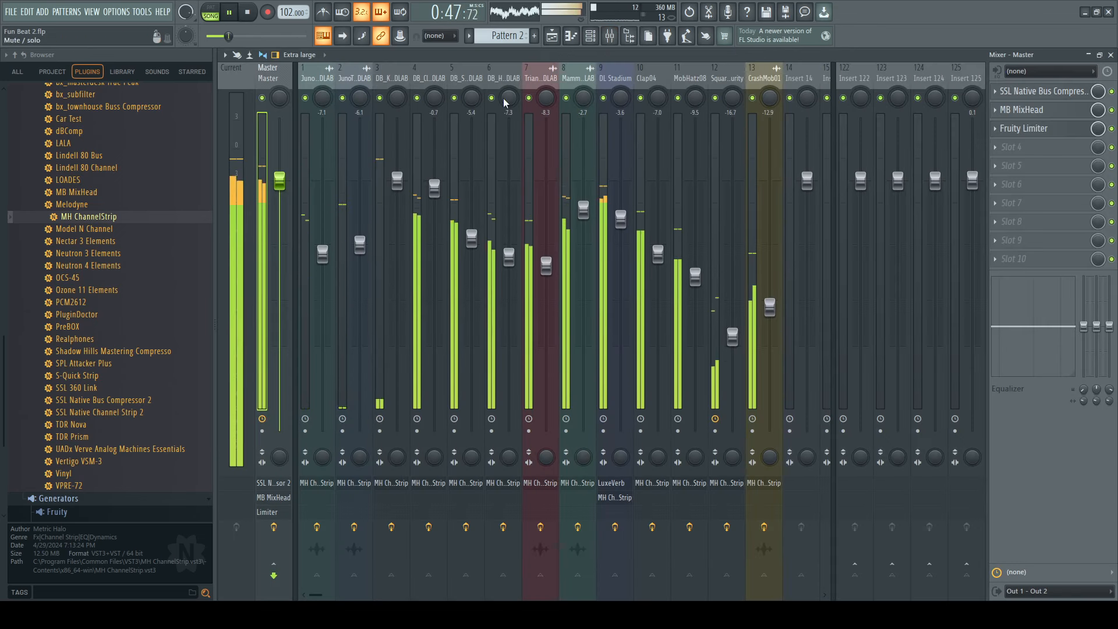
left_click(1071, 130)
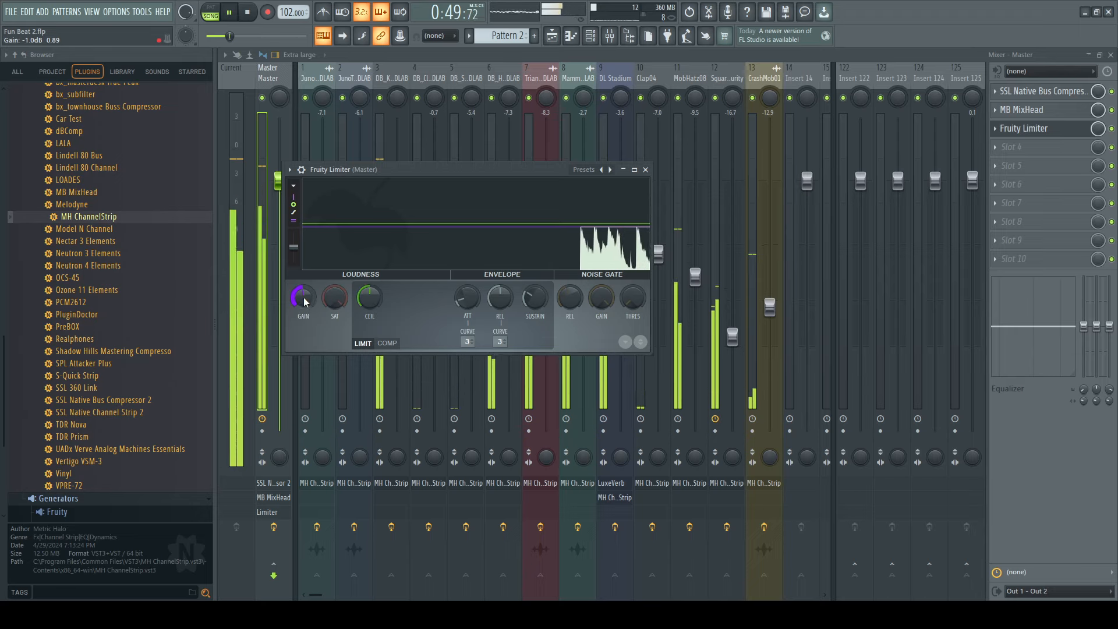
left_click_drag(305, 300, 306, 286)
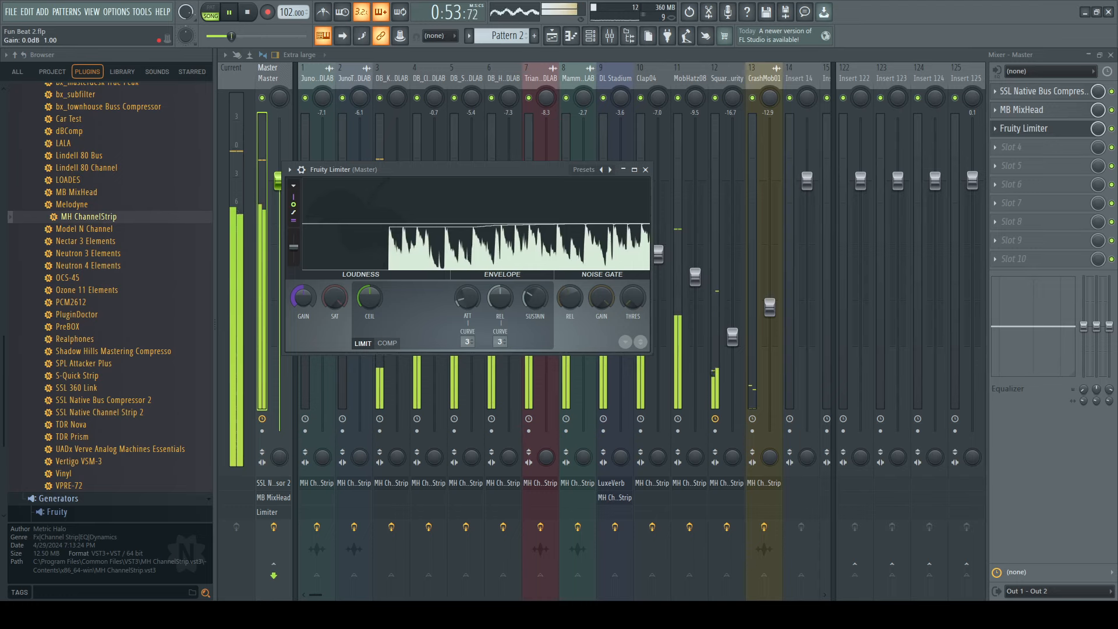
left_click_drag(303, 298, 303, 292)
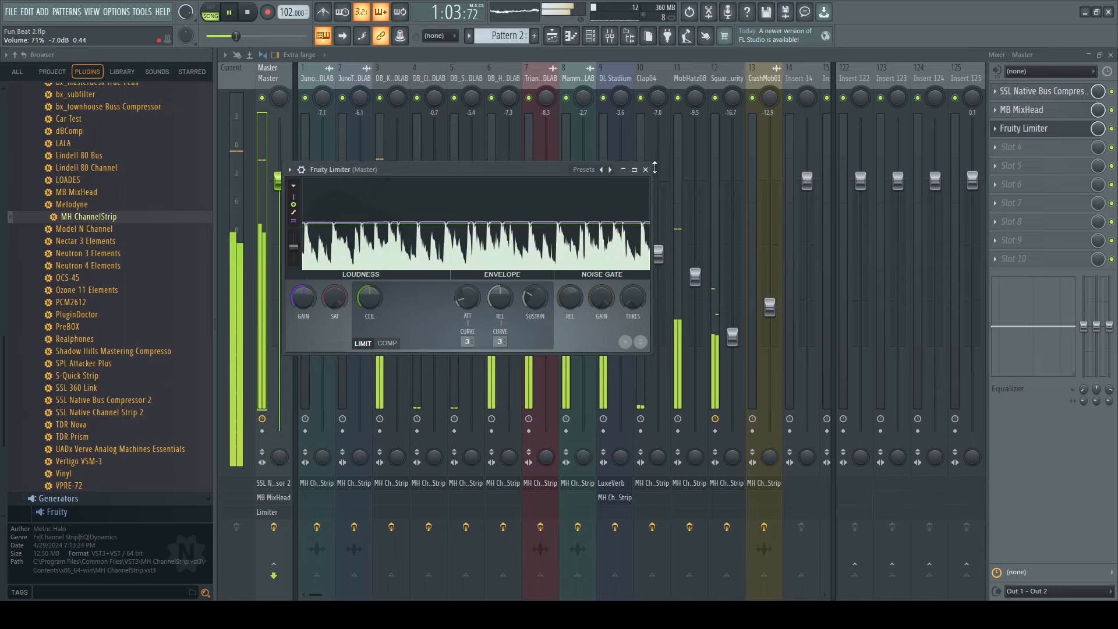
- Add Fruity Parametric EQ 2 to the Master and move it ahead of the Fruity Limiter
left_click(645, 169)
left_click(1074, 147)
left_click(852, 422)
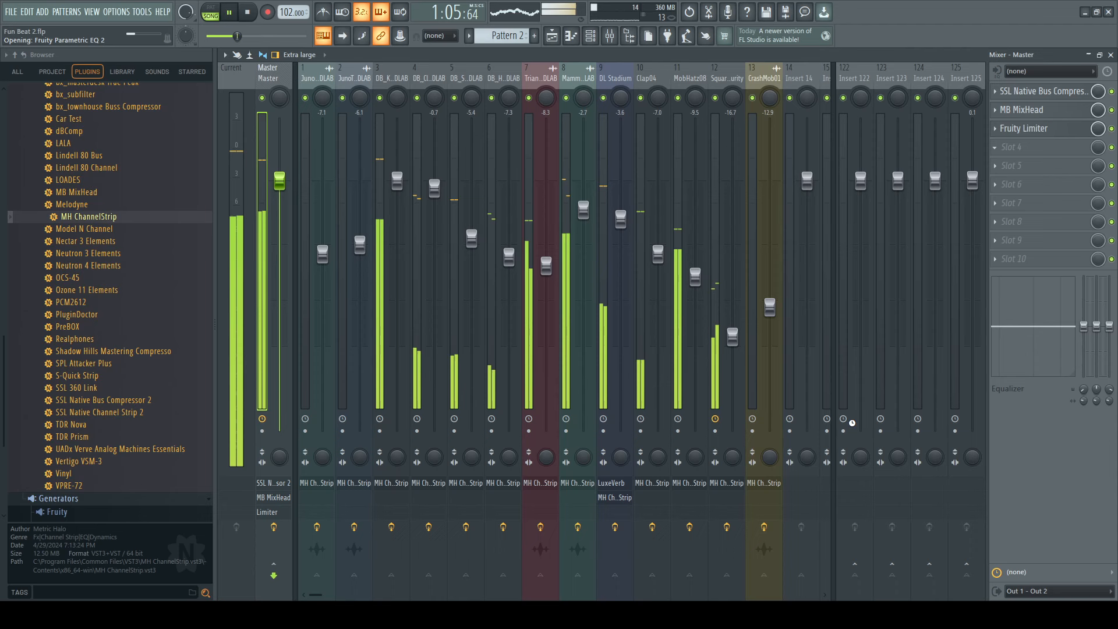
left_click_drag(1042, 154, 1043, 130)
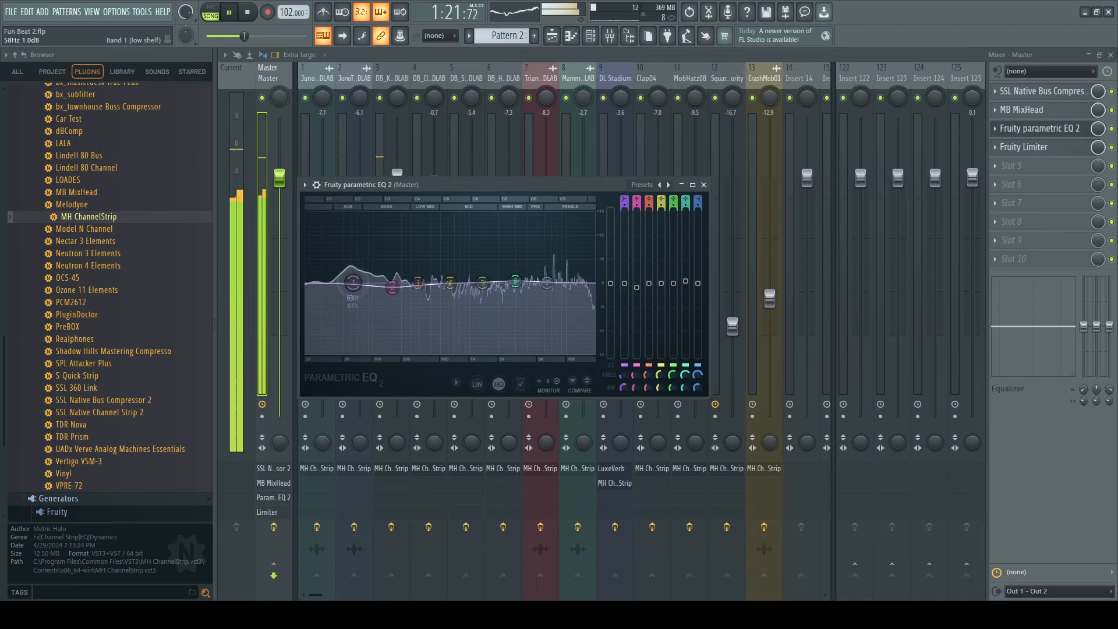
- Fine-tune the Master's parametric EQ with a slight band 2 cut, a small band 6 boost and a low-shelf adjustment
left_click_drag(353, 283, 353, 284)
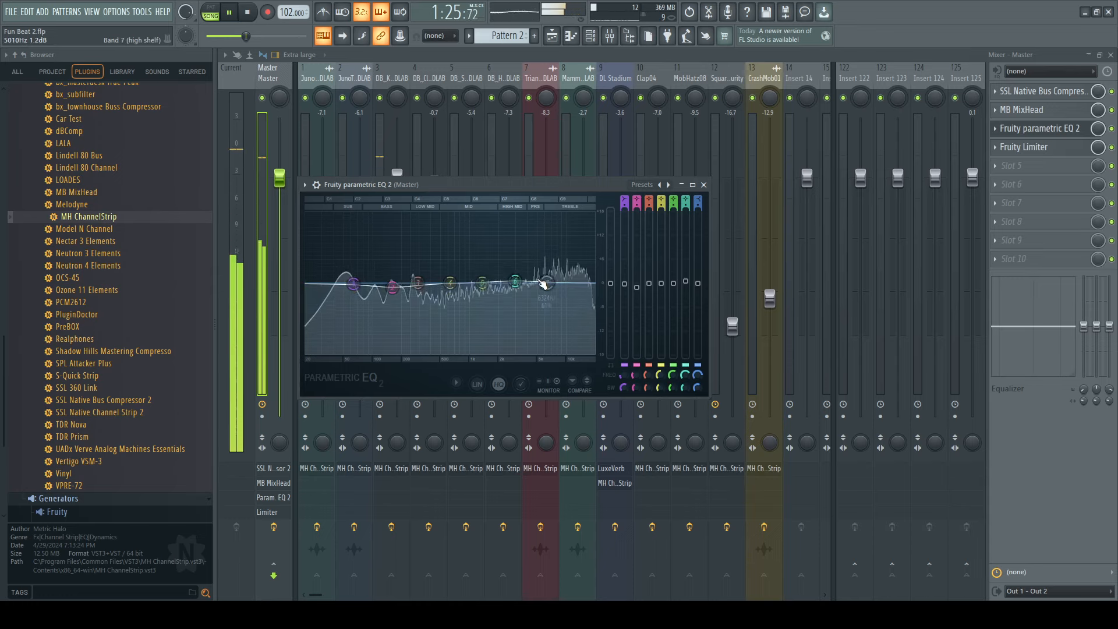
left_click_drag(353, 284, 353, 284)
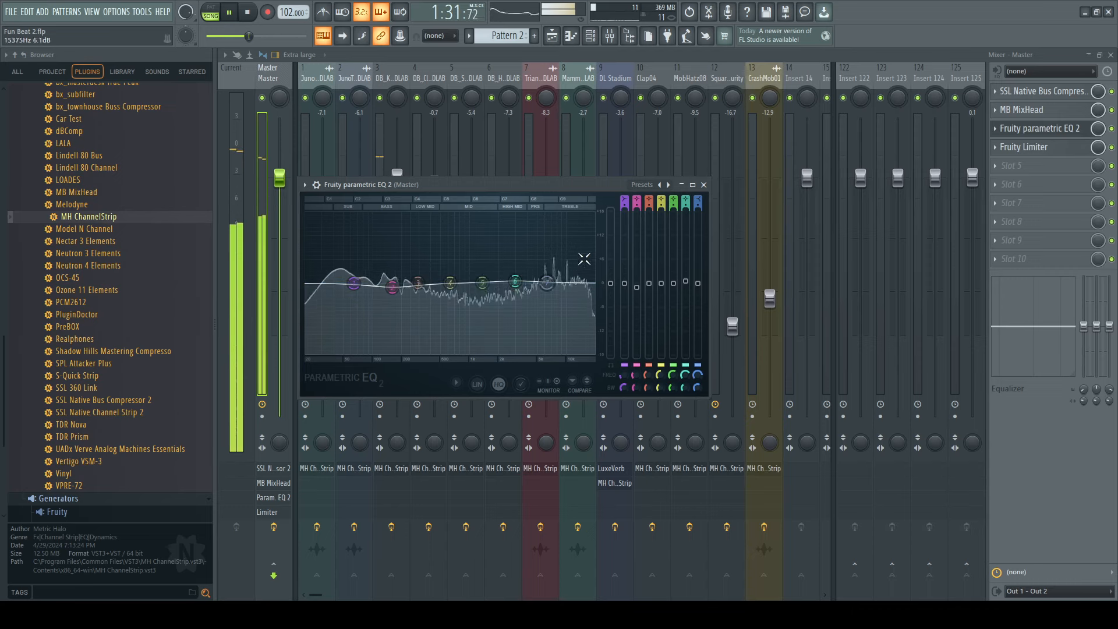
left_click(703, 185)
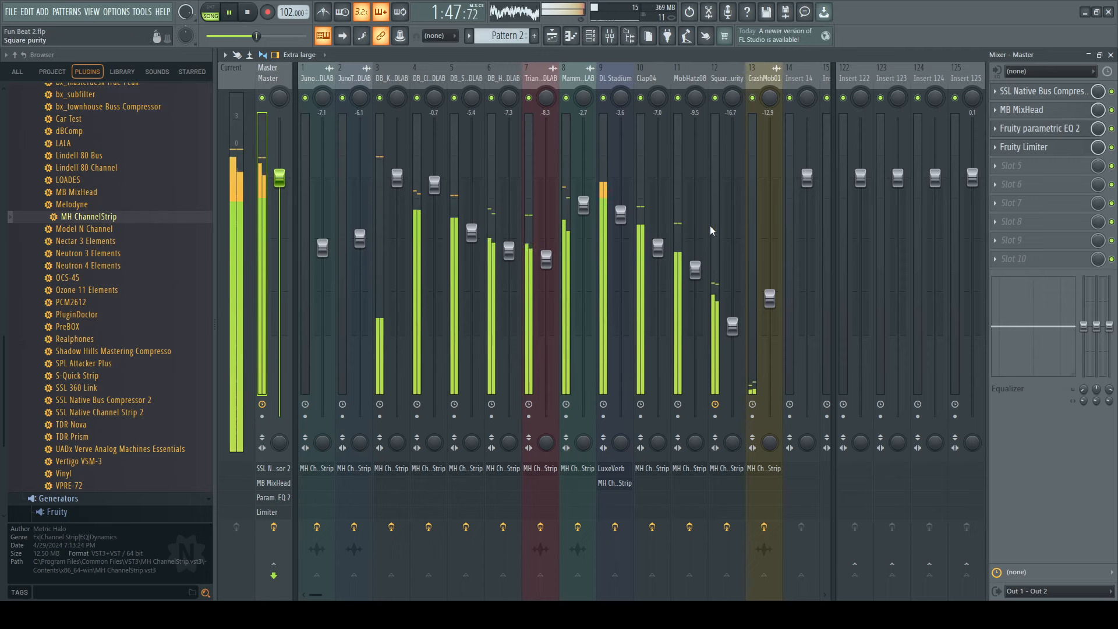
- Lower the CrashMob01 fader to about -13.1 dB, then listen through to the song's end on the Master and stop playback
left_click_drag(770, 298, 770, 300)
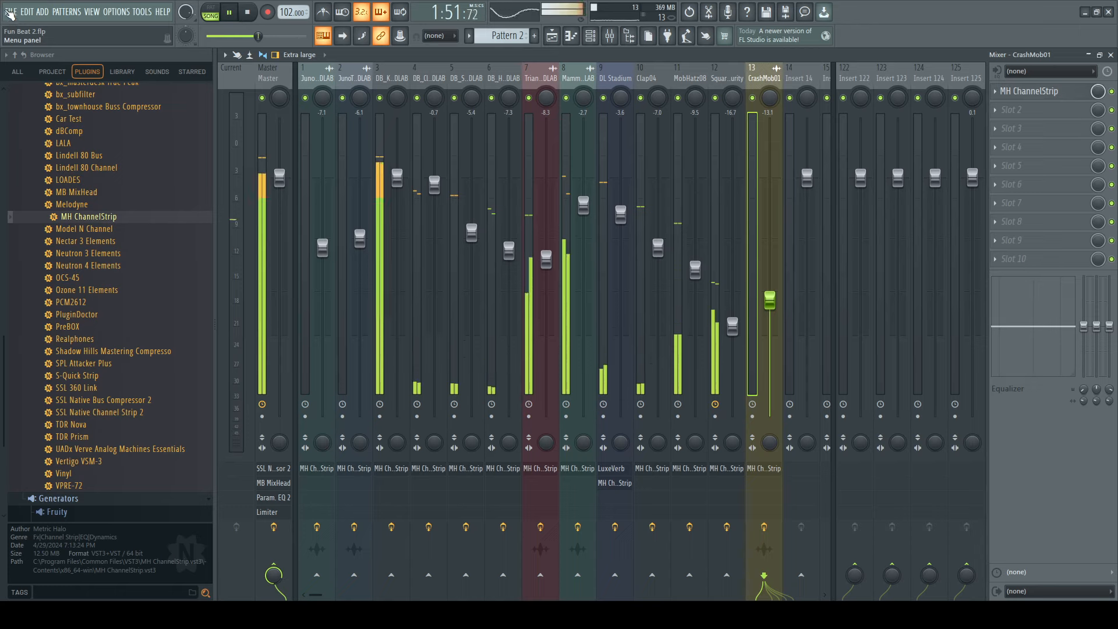
left_click(280, 80)
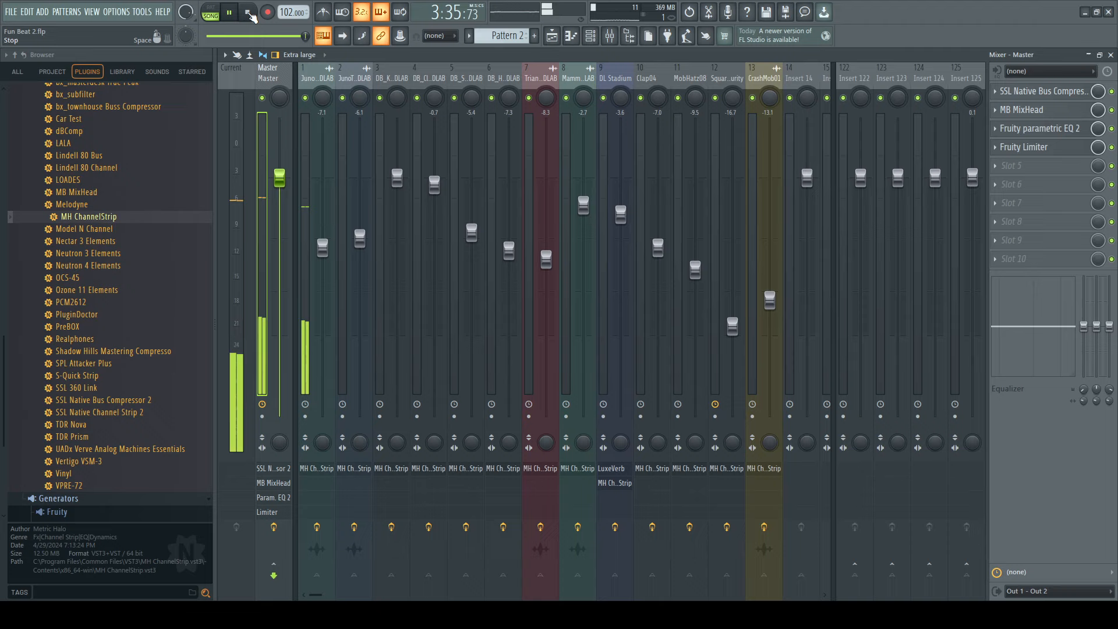
left_click(249, 12)
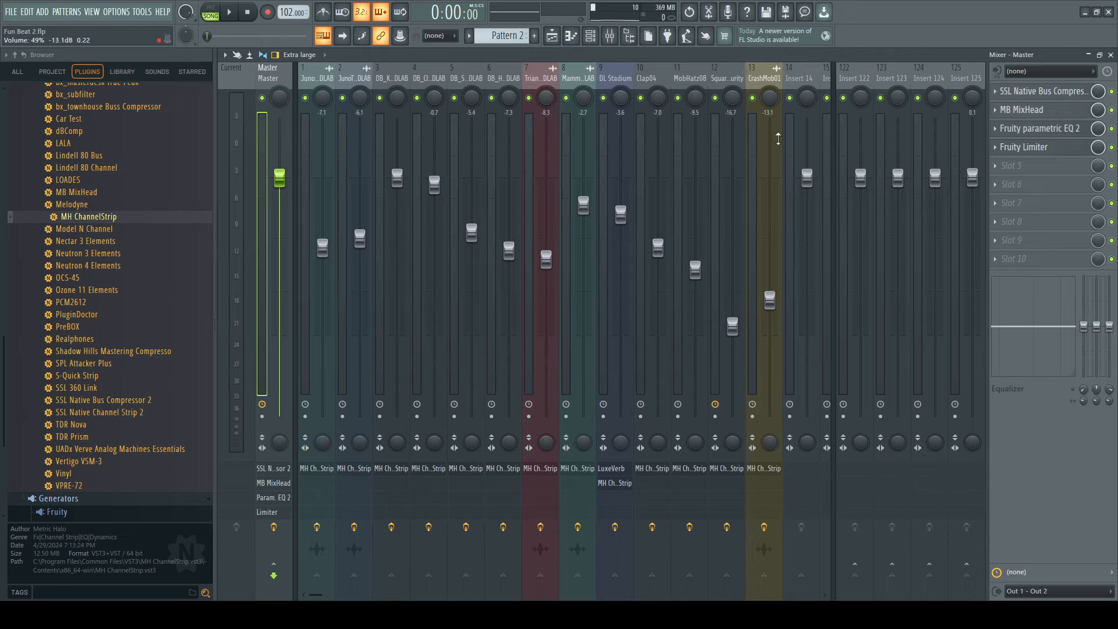
- Review the compressor and EQ settings in the MH ChannelStrip on the DB_Kick_LinnPunch track
left_click(391, 79)
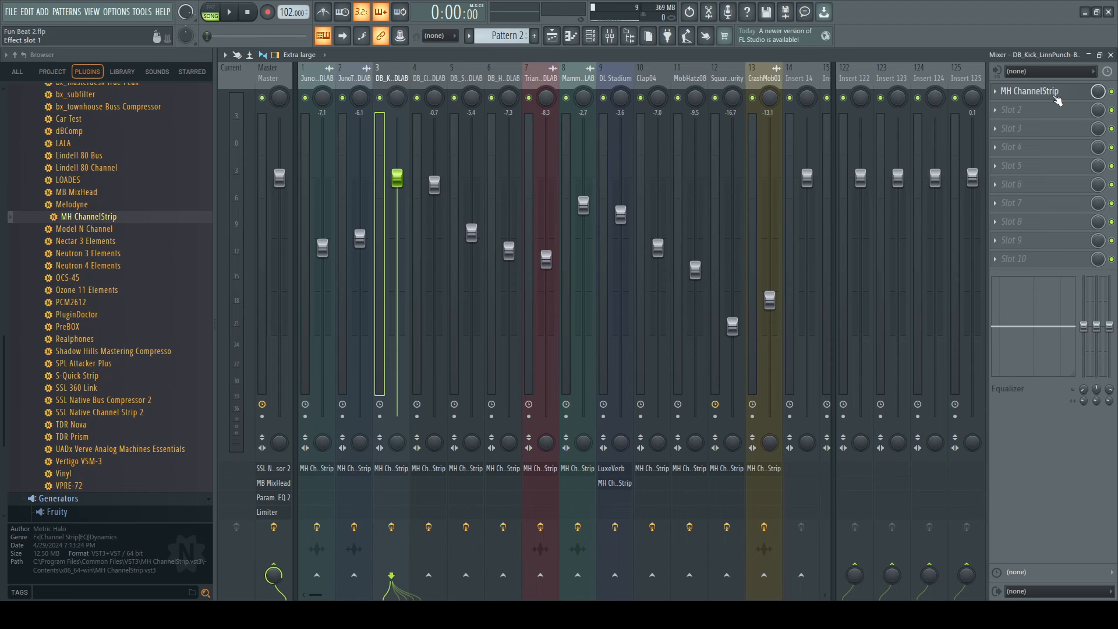
left_click(1056, 95)
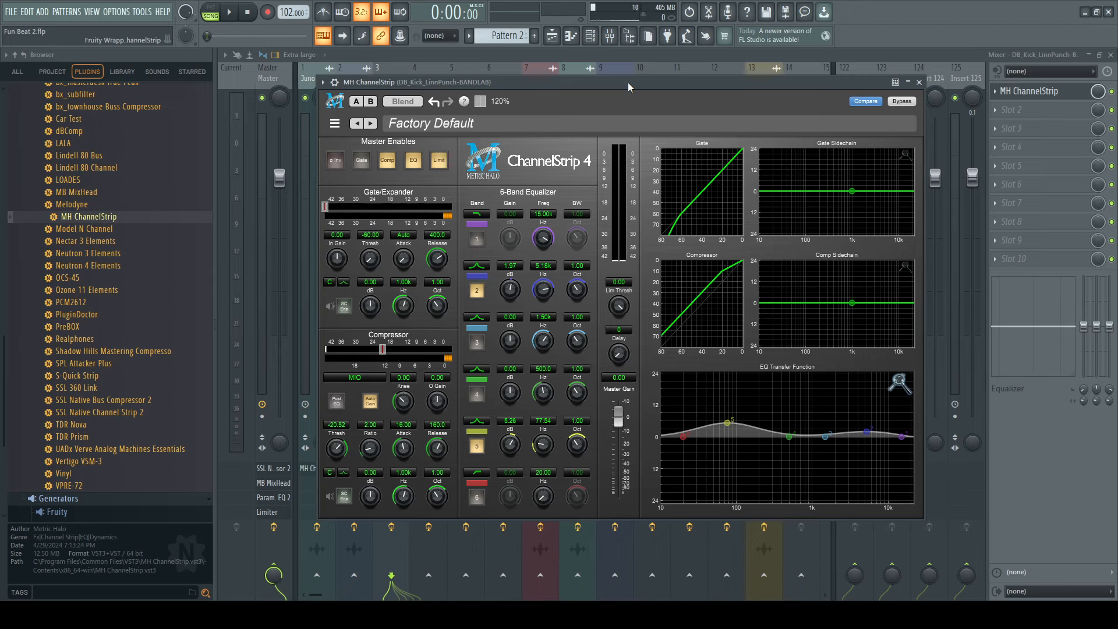
left_click(920, 82)
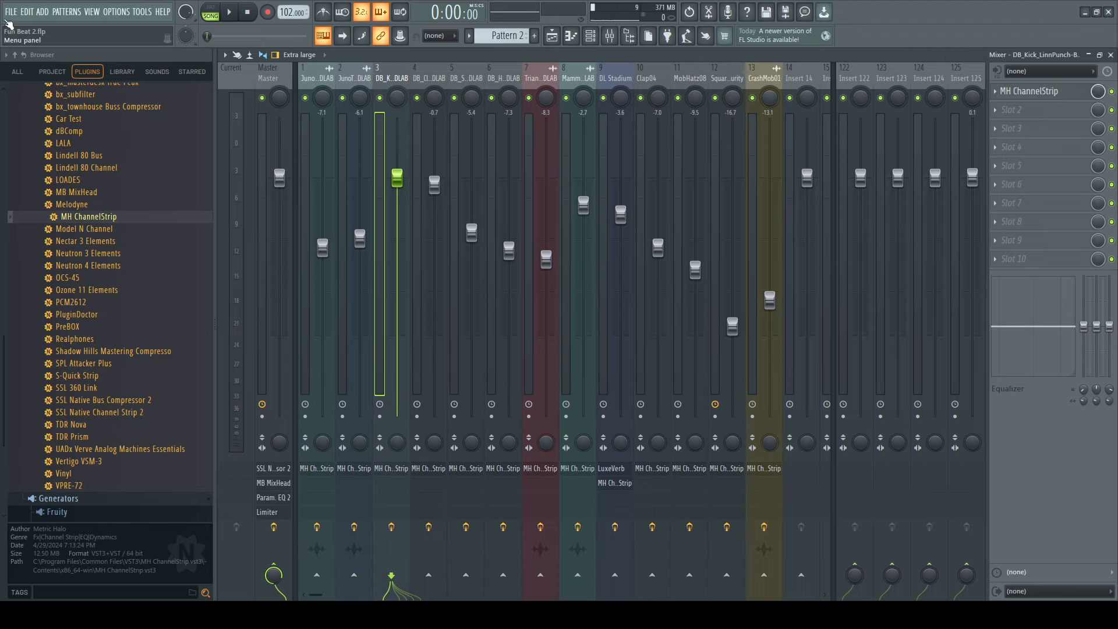
left_click(285, 76)
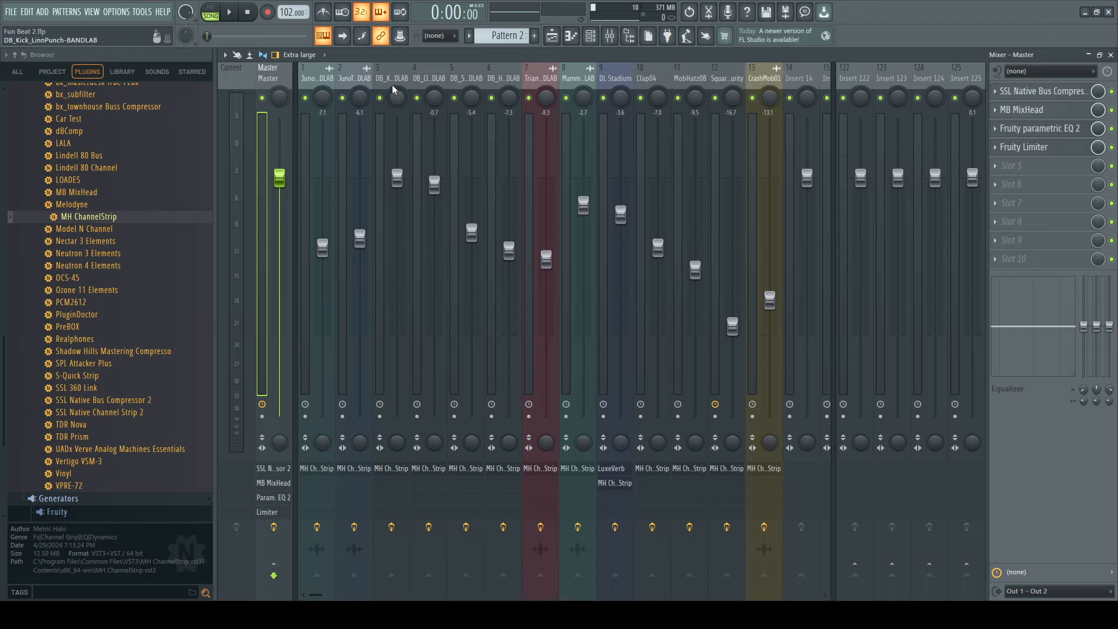
left_click(384, 108)
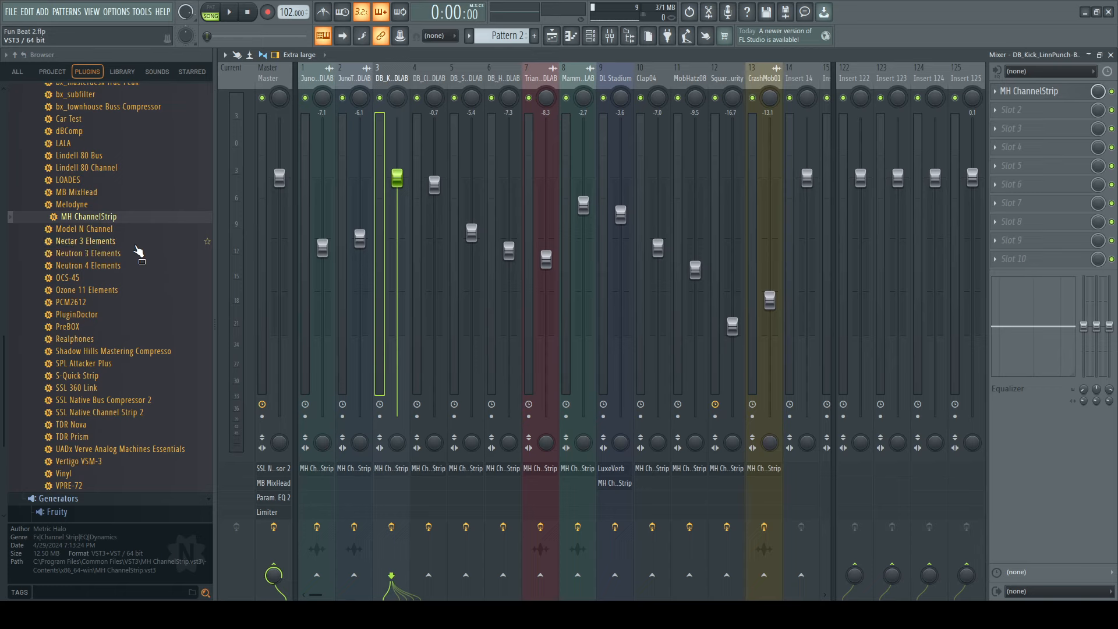
scroll(137, 249, "up", 2)
scroll(138, 251, "down", 2)
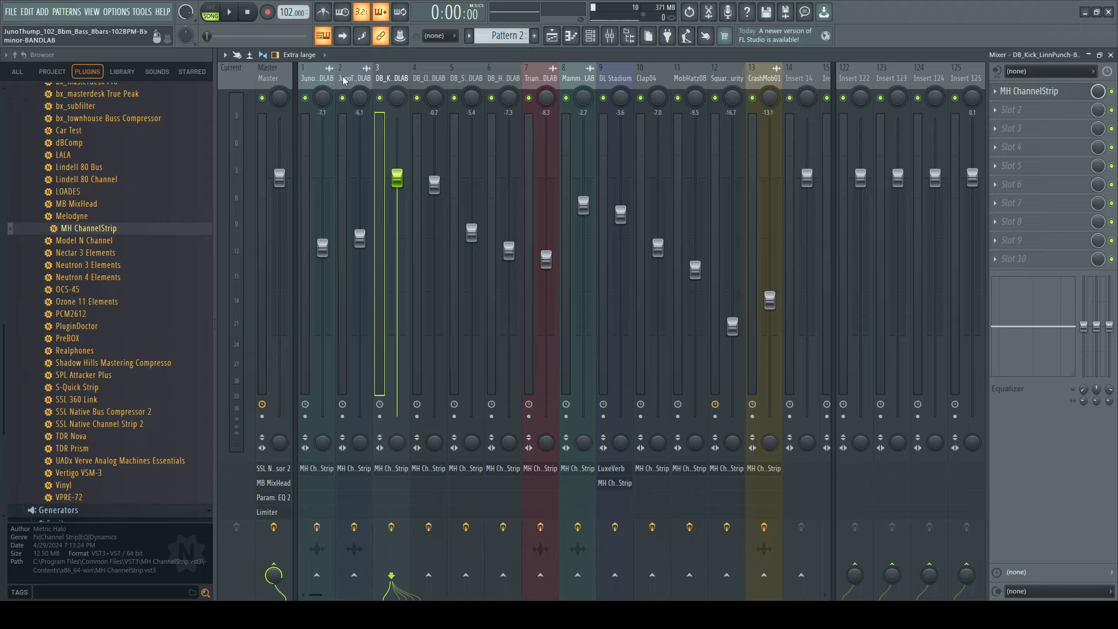
left_click(272, 81)
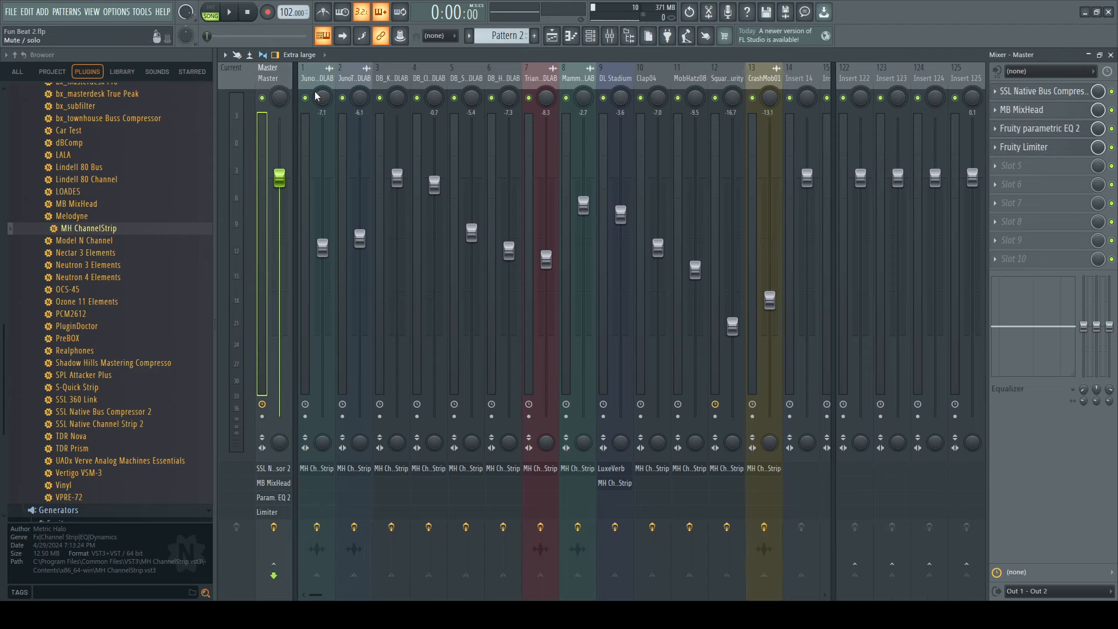
left_click(323, 87)
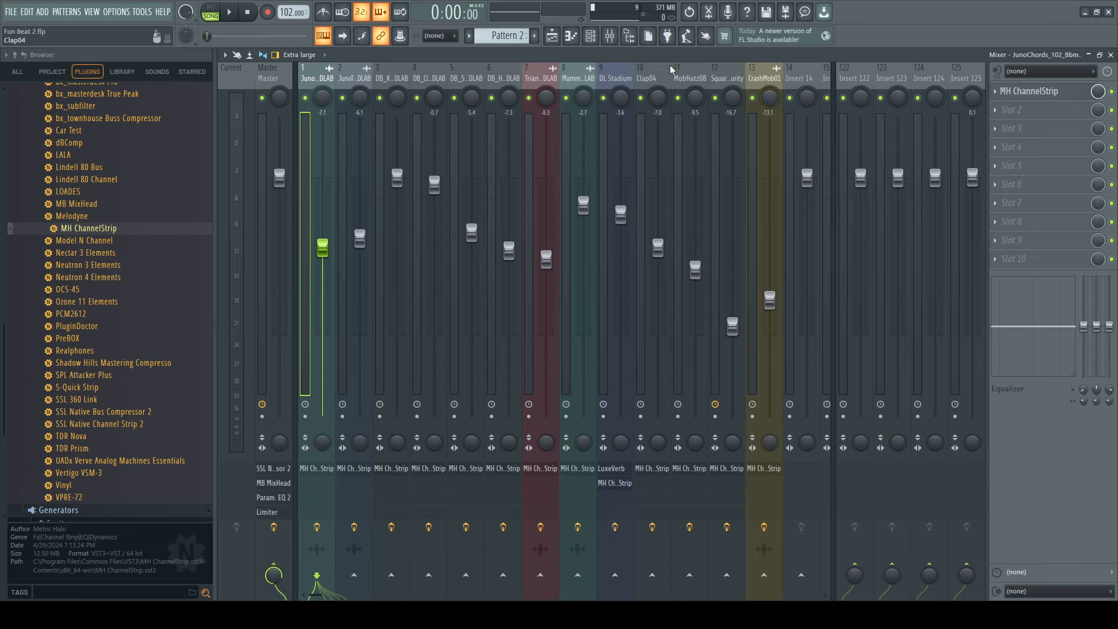
- Review the settings of MB MixHead and SSL Native Bus Compressor 2 on the Master
left_click(292, 73)
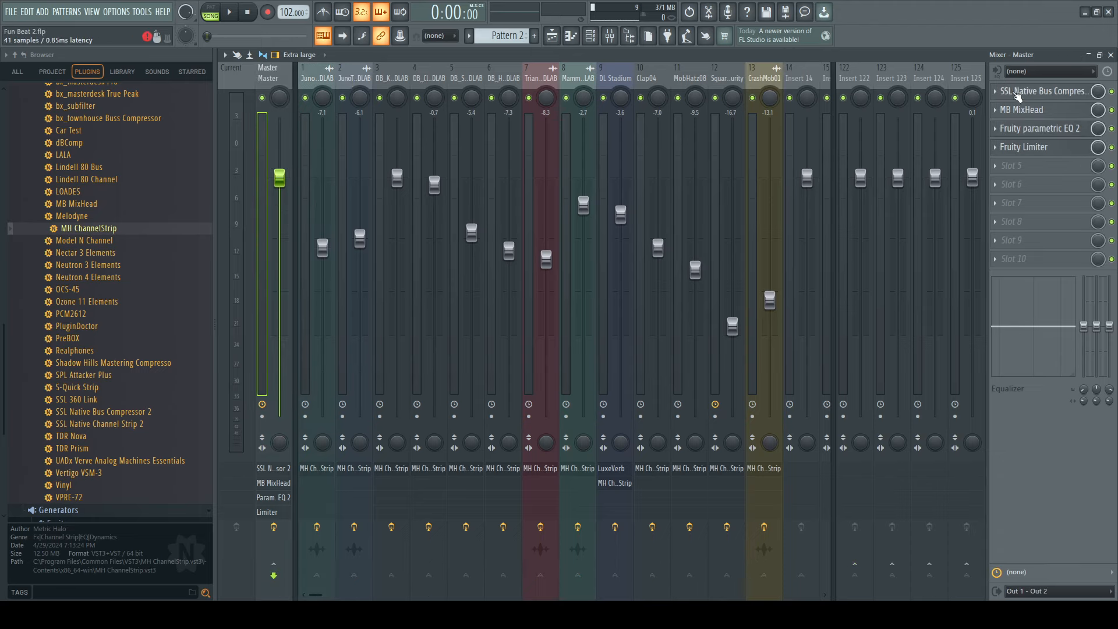
left_click(1039, 113)
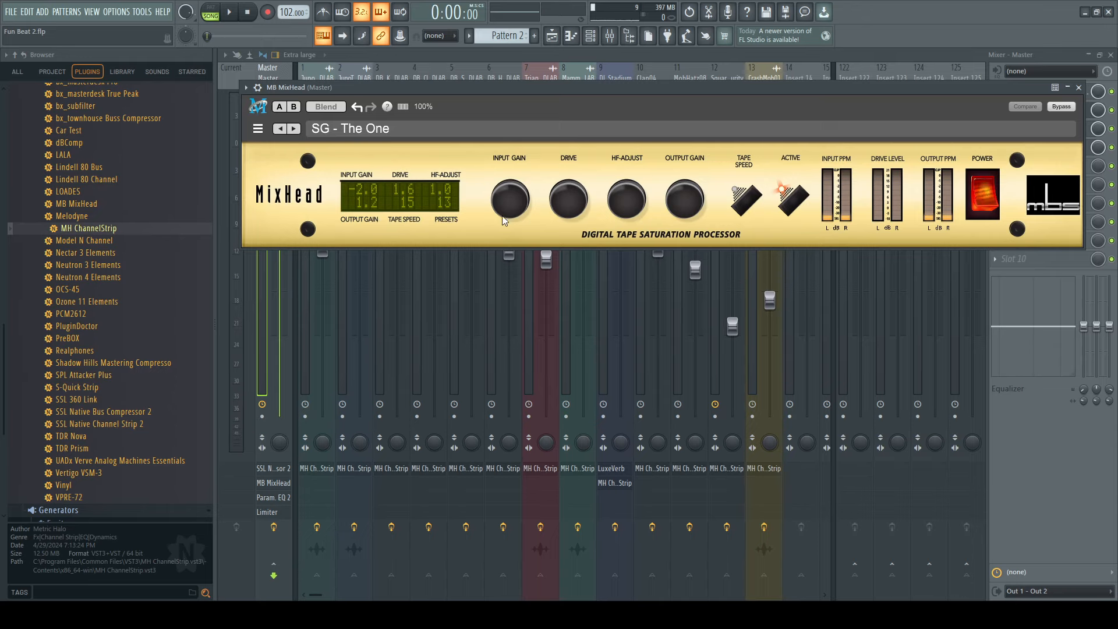
left_click(1079, 87)
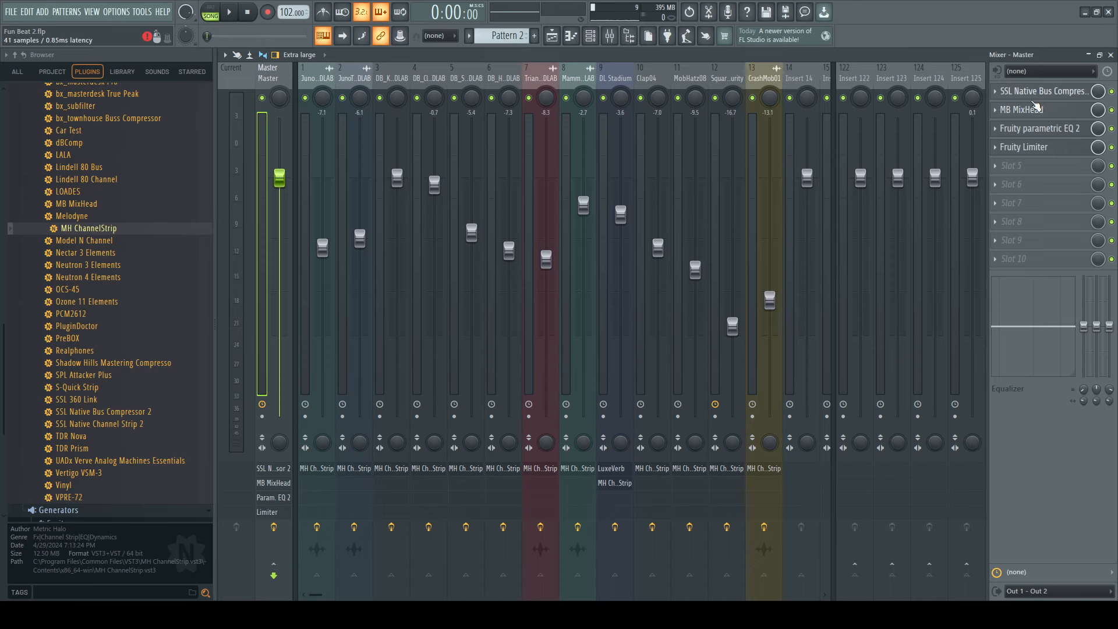
left_click(1035, 93)
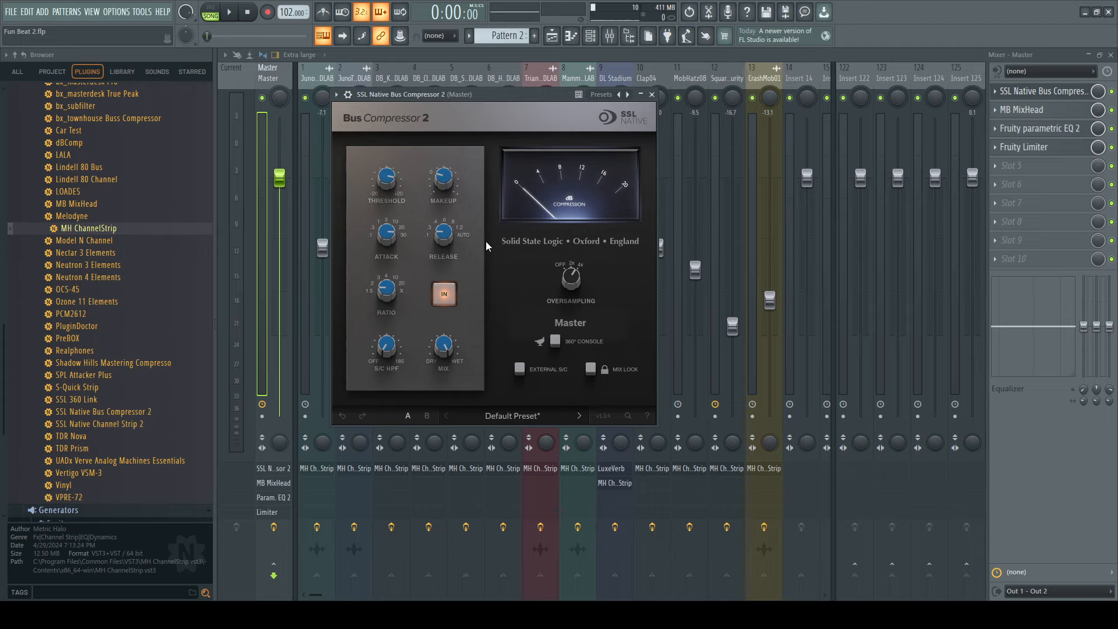
left_click(653, 95)
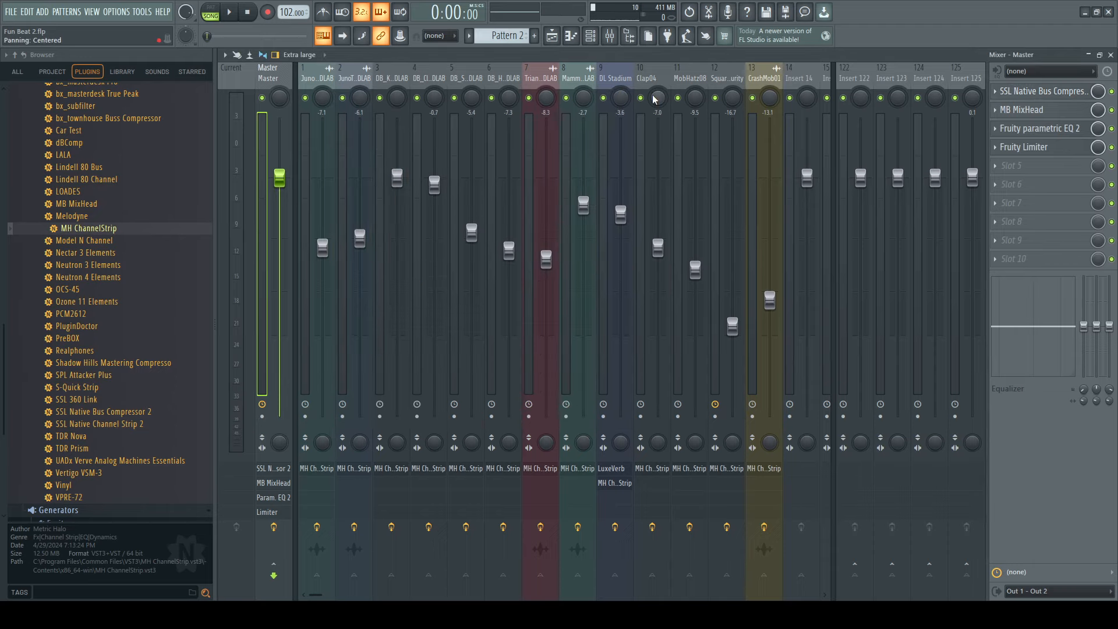
left_click(1065, 111)
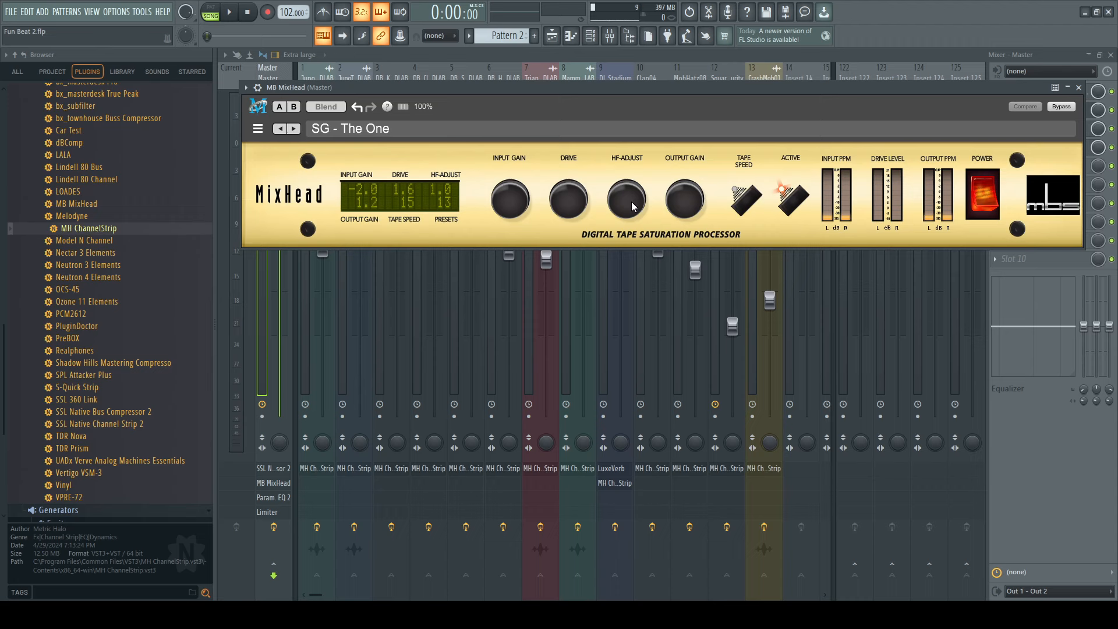
left_click(1079, 88)
- Examine the Fruity Parametric EQ 2 curve on the Master, then close the equalizer
left_click(1036, 129)
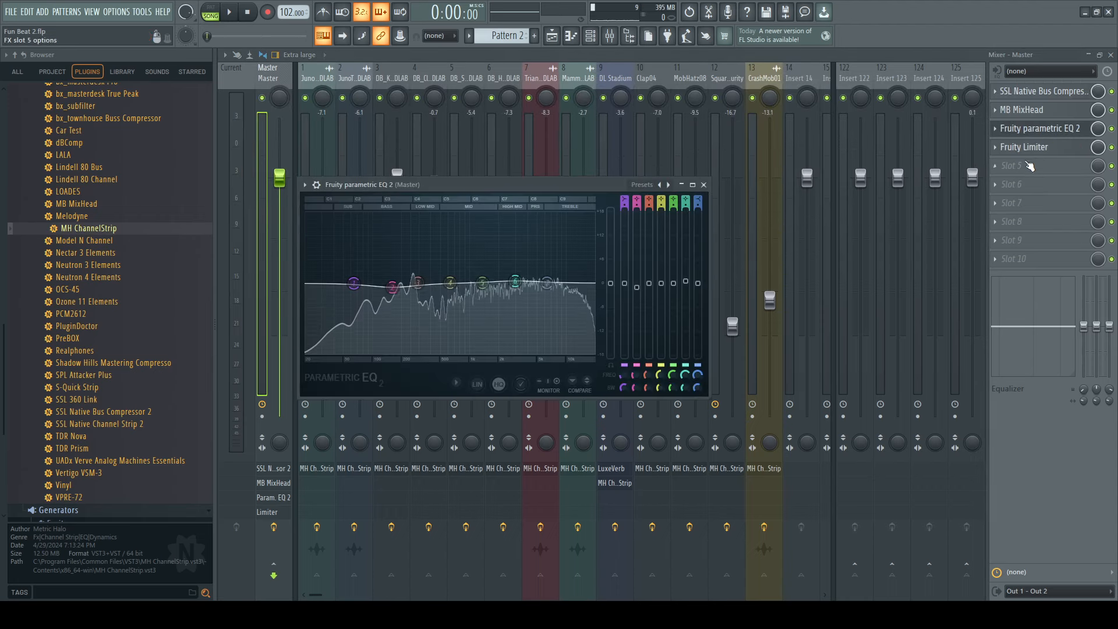
left_click_drag(569, 184, 595, 148)
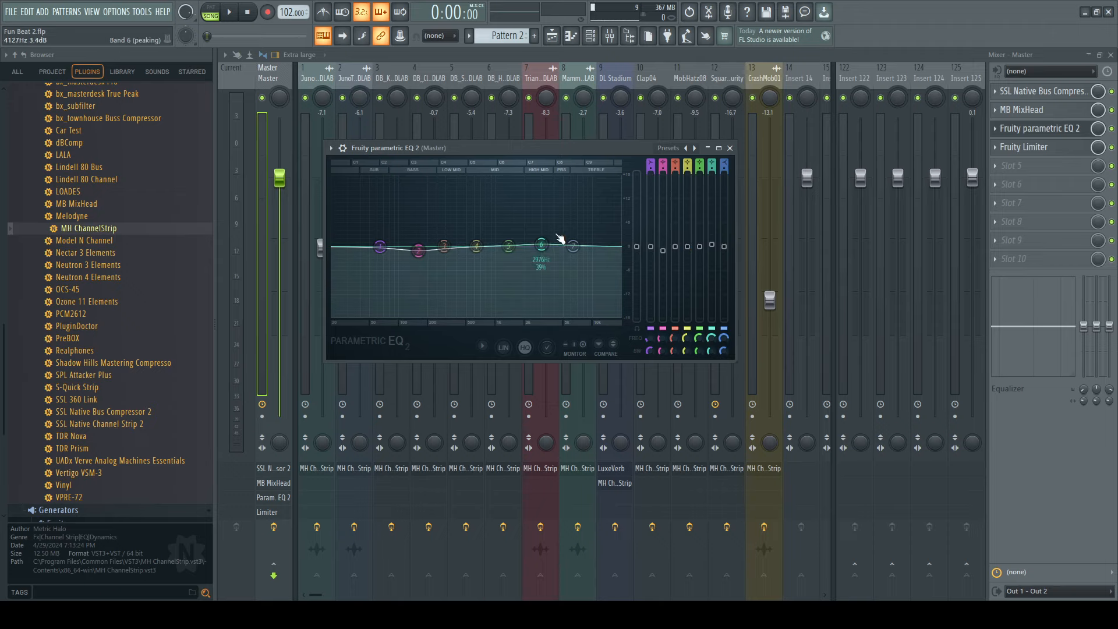
left_click_drag(587, 149, 587, 138)
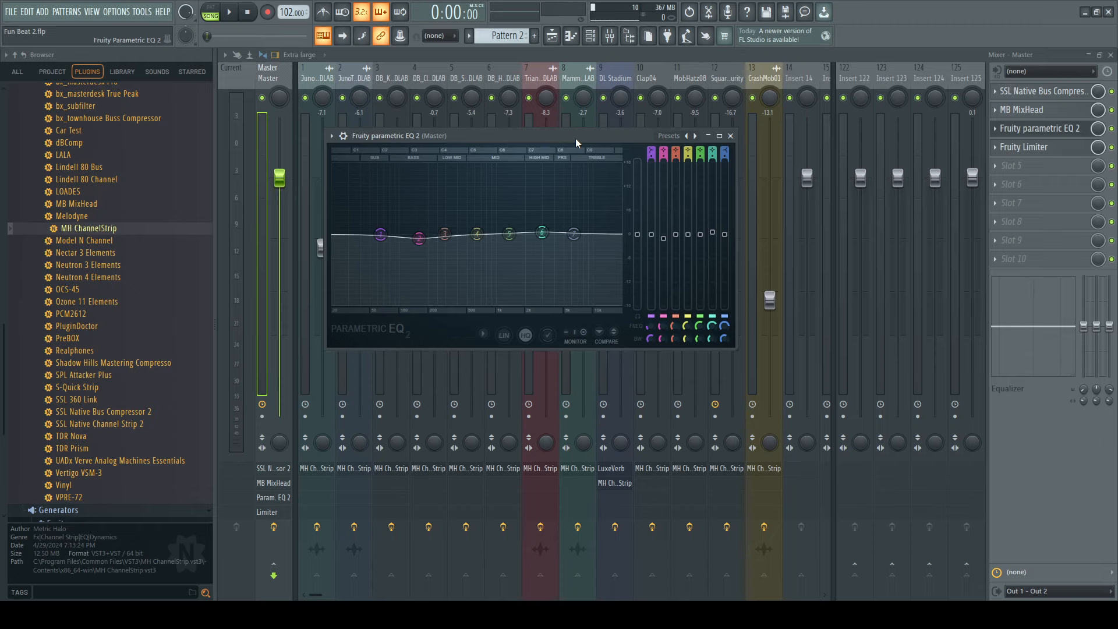
left_click_drag(575, 138, 578, 131)
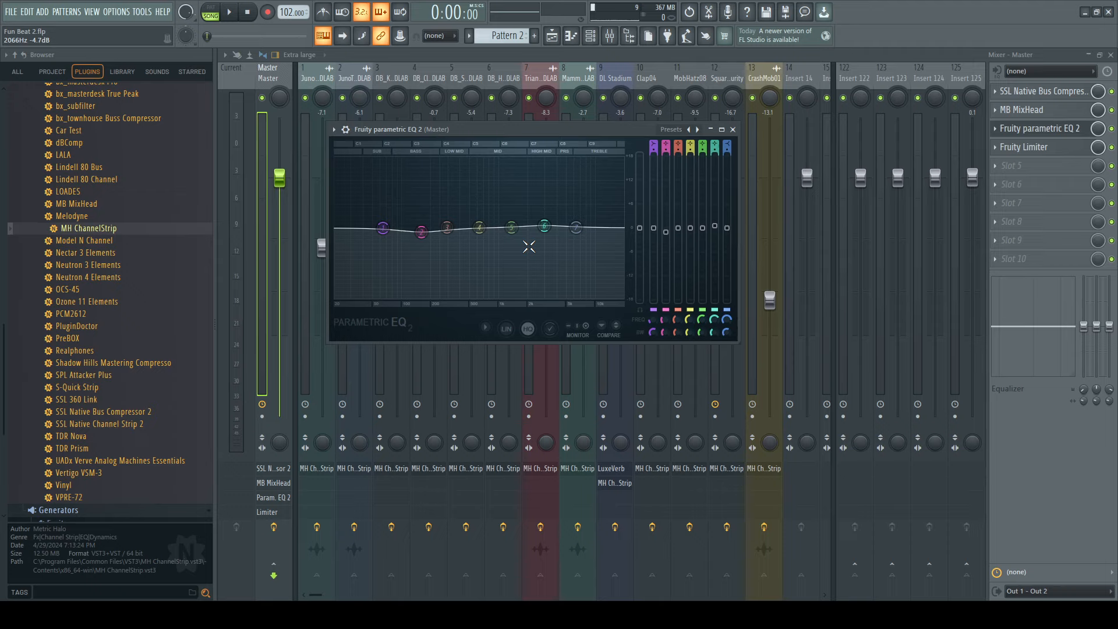
left_click(733, 129)
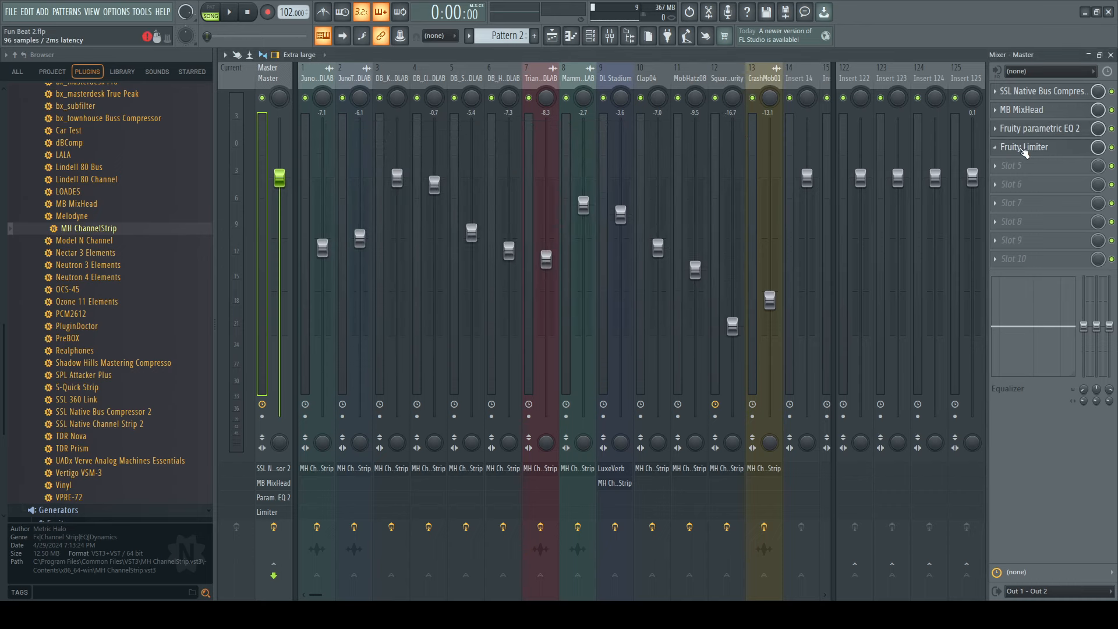
- Examine the Master's Fruity Limiter settings and recheck its MB MixHead tape saturation
left_click(1024, 147)
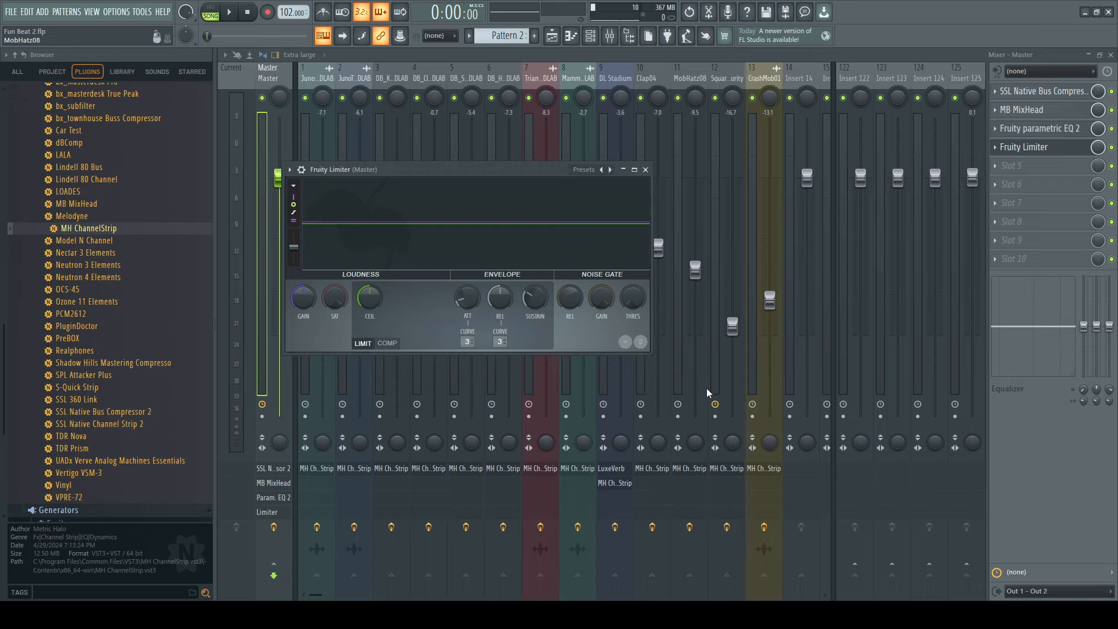
left_click(645, 170)
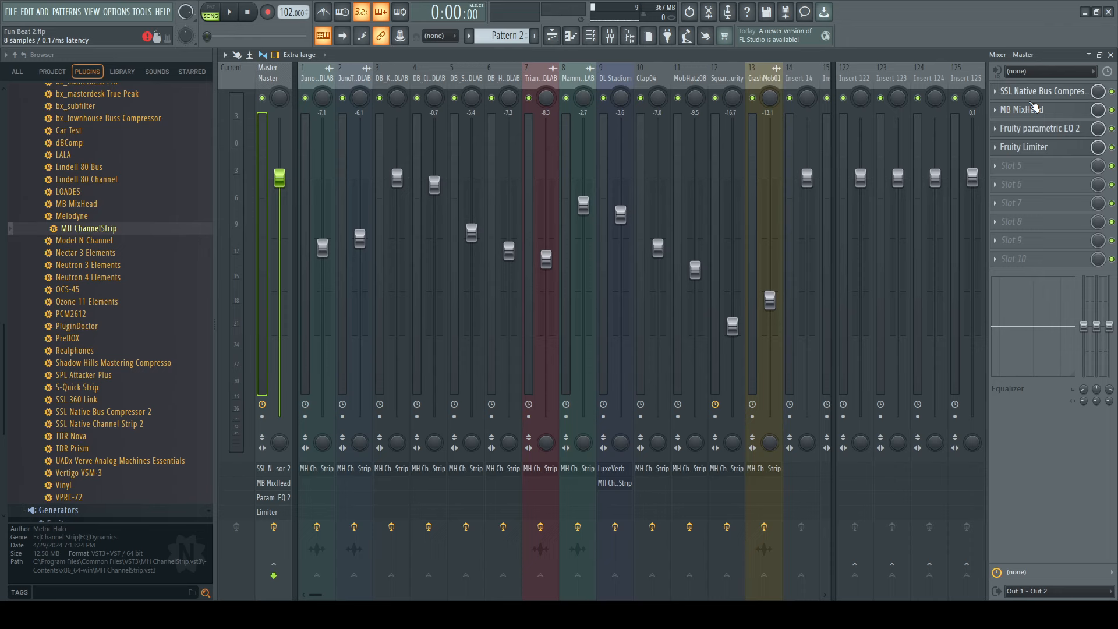
left_click(1038, 111)
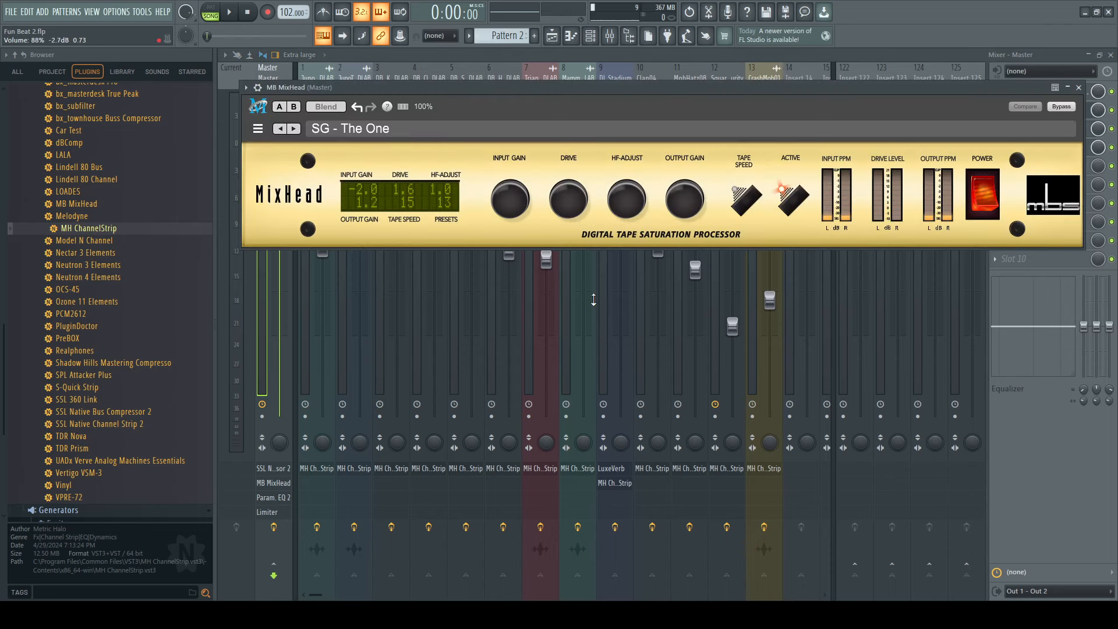
left_click(1079, 89)
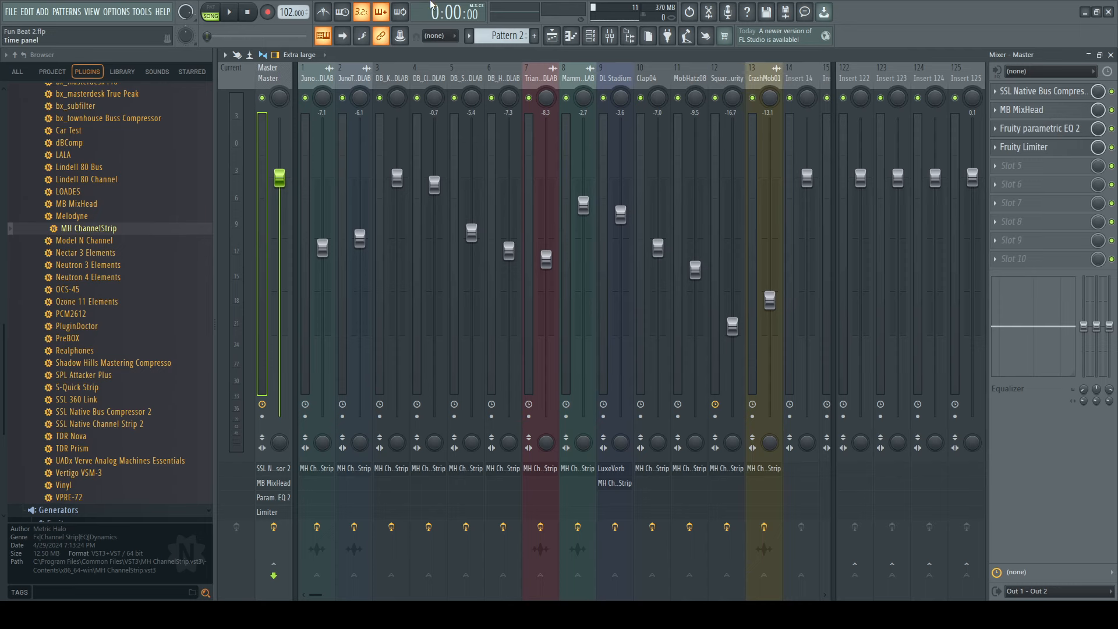
- Recheck the MH ChannelStrip on the DB_Kick_LinnPunch track and close it again
left_click(391, 78)
left_click(1056, 91)
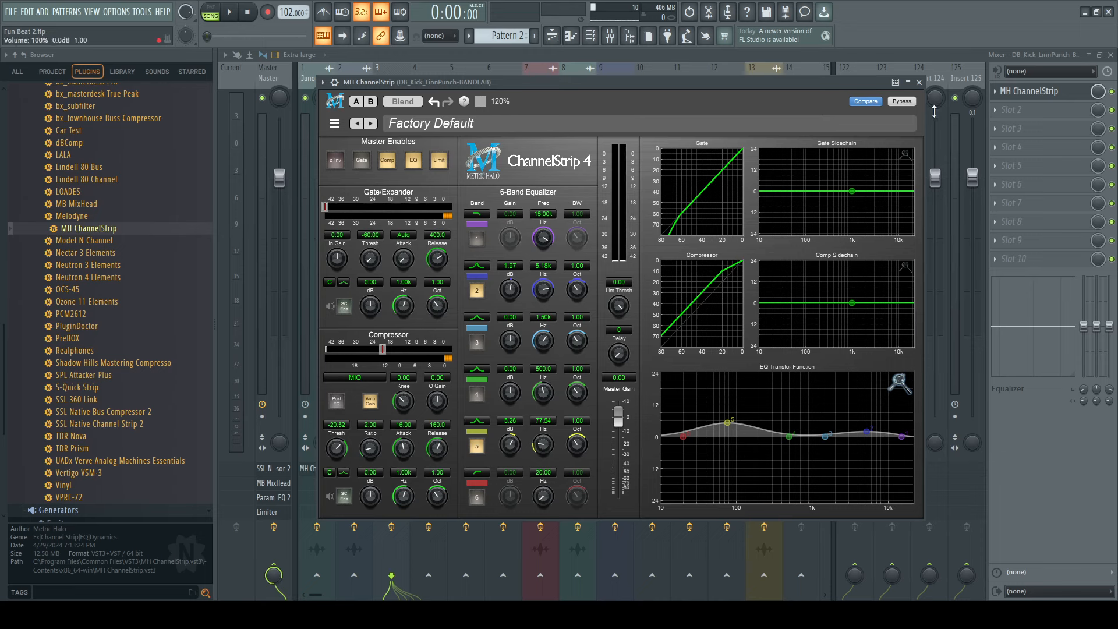
left_click(920, 82)
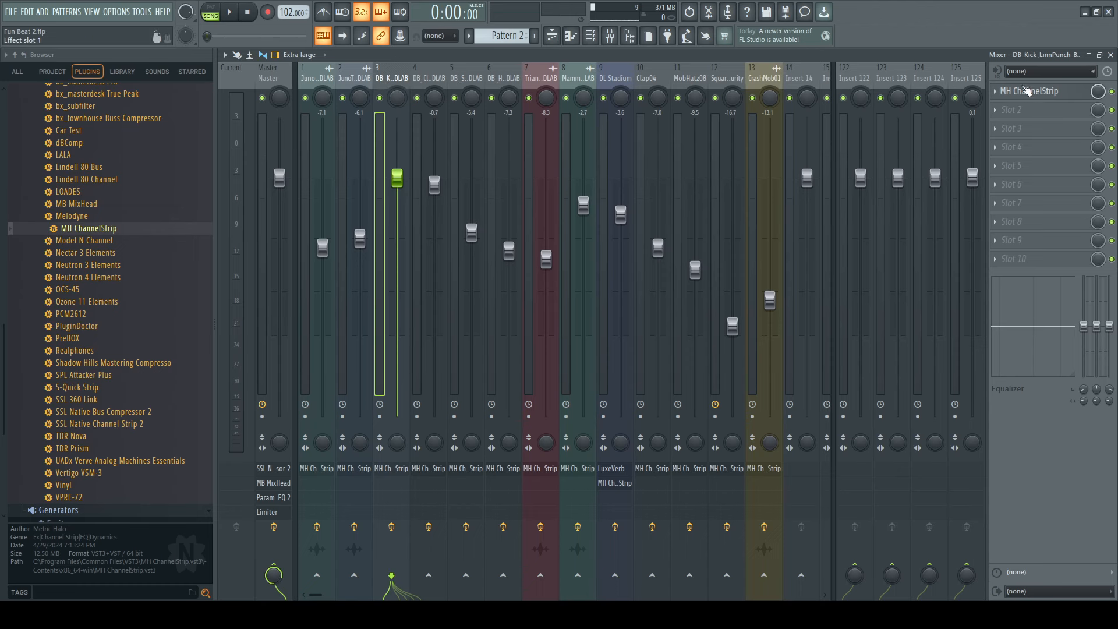
left_click(1029, 91)
left_click(920, 82)
- Return to the Master and take another look at its Fruity Limiter
left_click(278, 78)
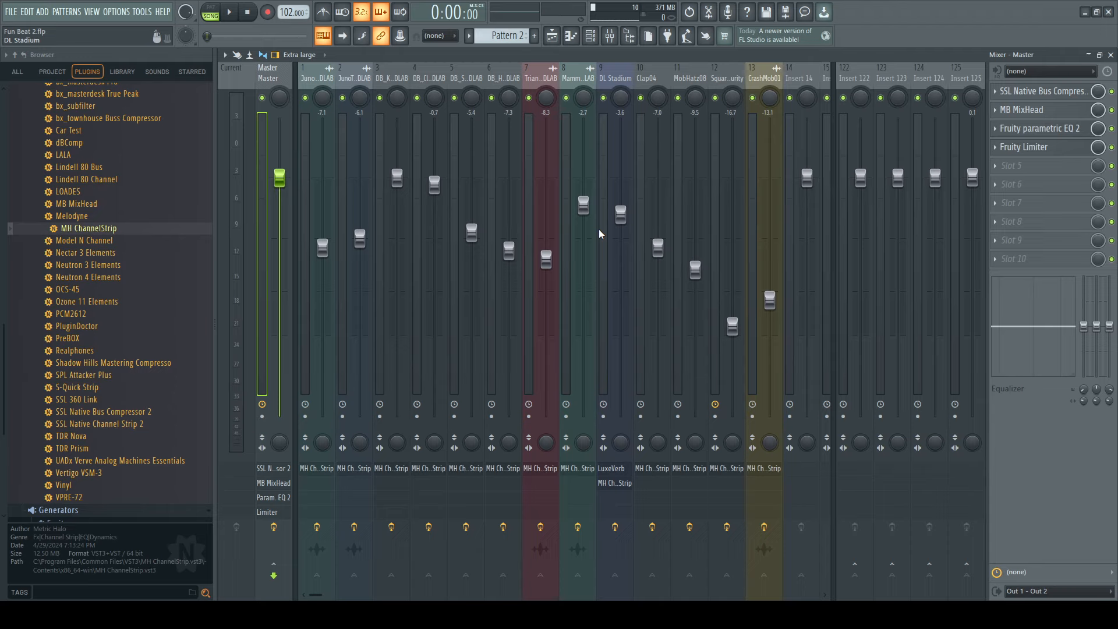
left_click(1023, 147)
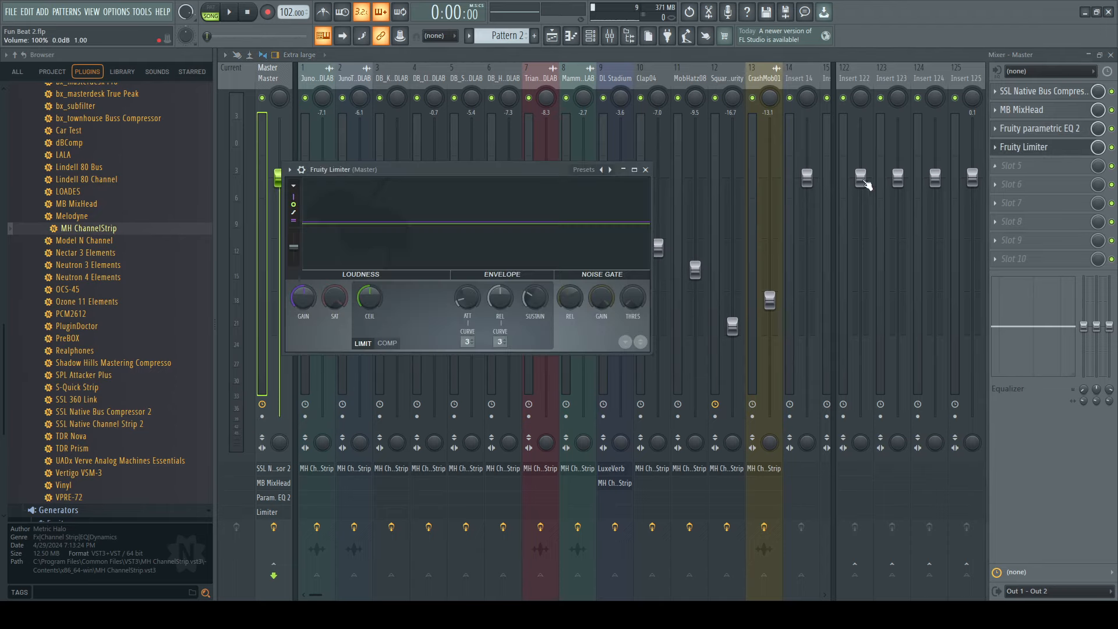
left_click(647, 170)
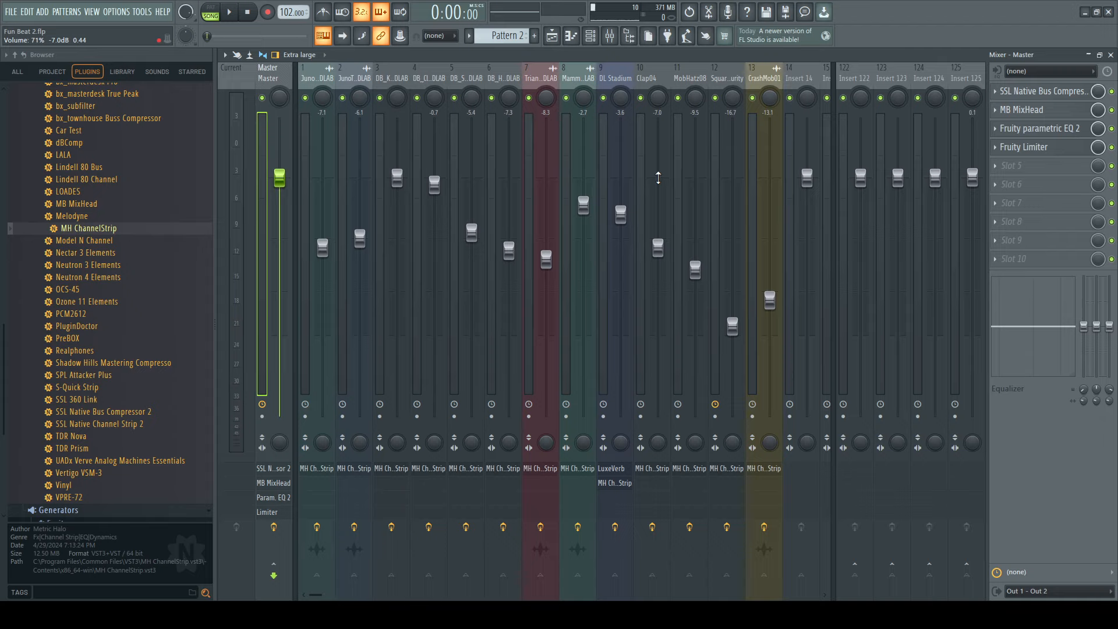
- Go back through the mixer tracks one by one from CrashMob01 and Square purity to the Master
left_click(768, 75)
left_click(728, 80)
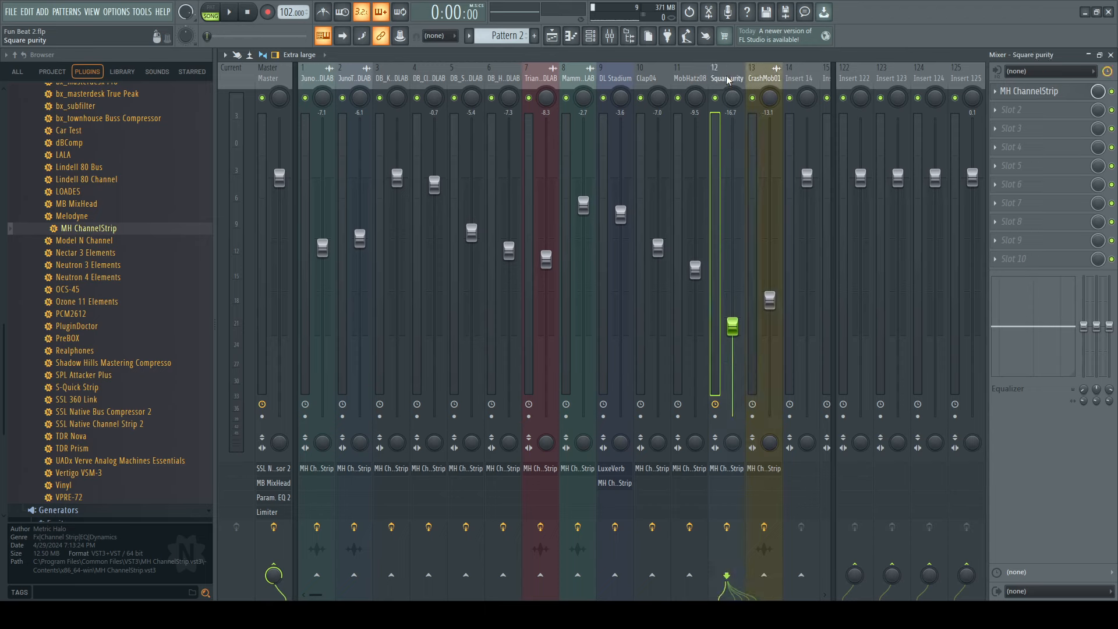
key("Left")
key("Left")
key("Left")
key("Left")
key("Left")
key("Left")
key("Left")
key("Left")
key("Left")
key("Left")
key("Left")
key("Left")
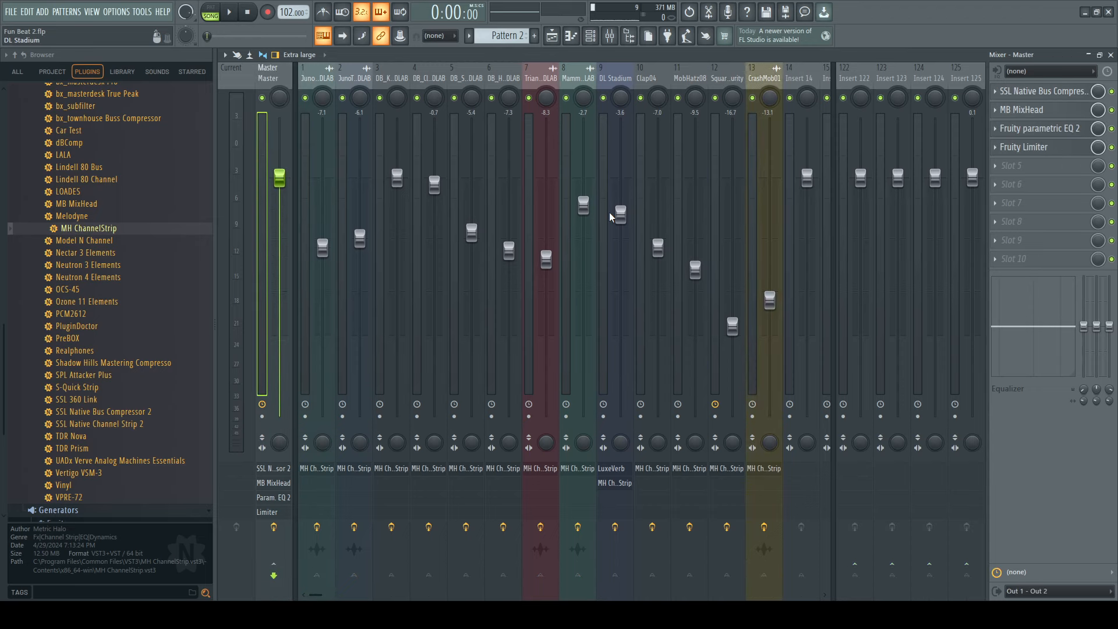